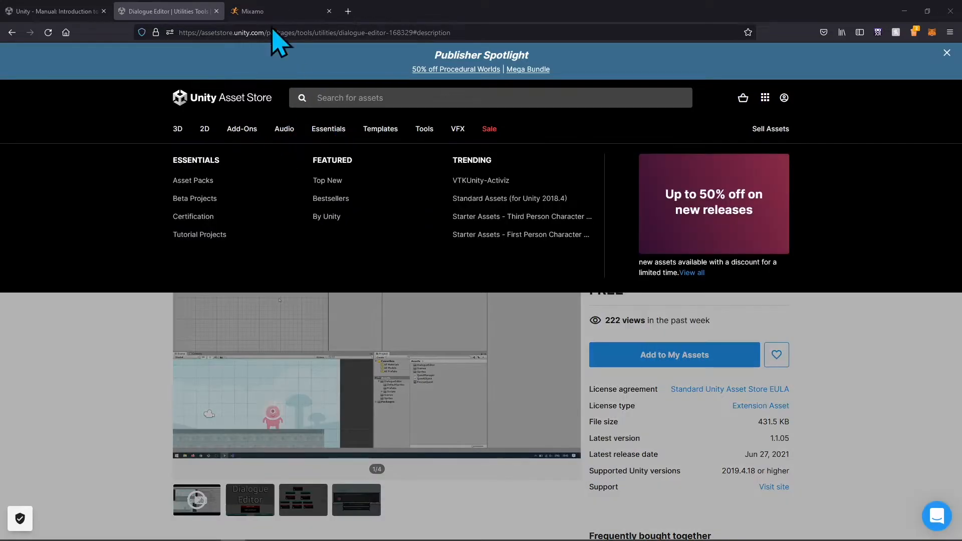
- Switch from the Dialogue Editor asset page to the Mixamo website
click(277, 12)
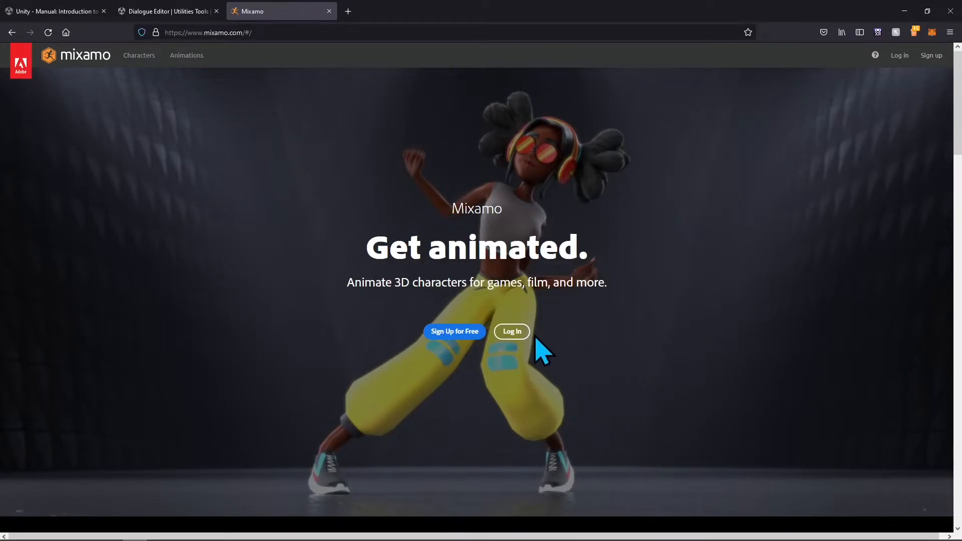
click(178, 16)
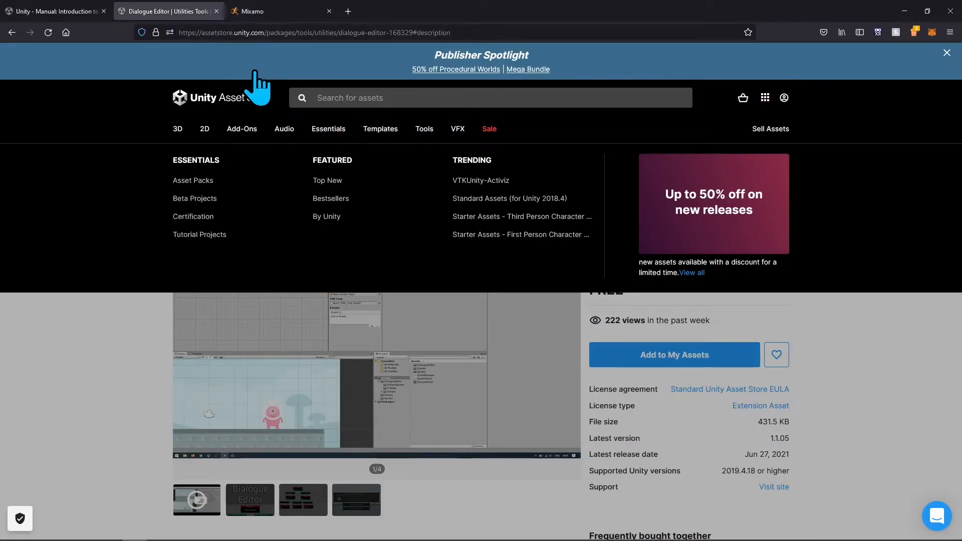
click(269, 12)
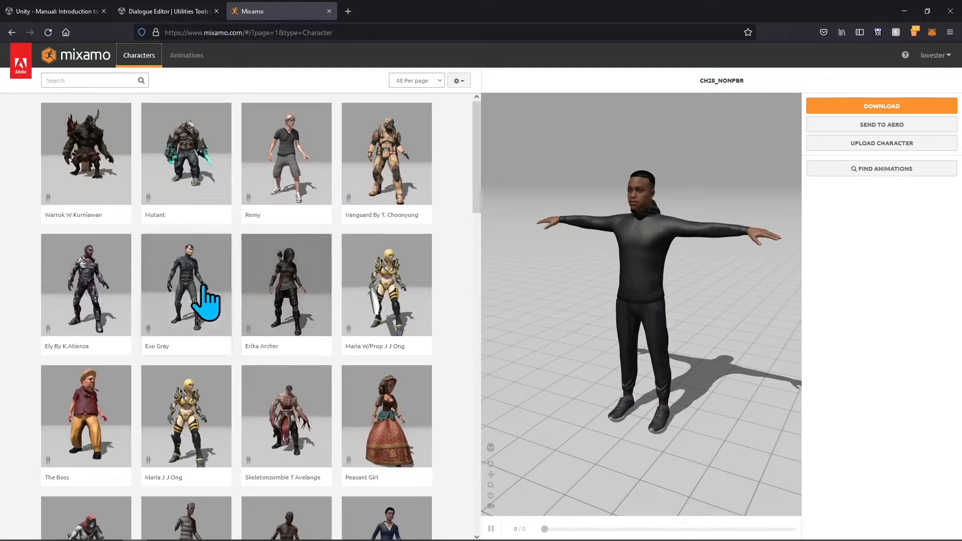
- Load the Alex character from the second page of the character library, replacing the previous character
scroll(231, 281, down, 2)
scroll(230, 281, down, 15)
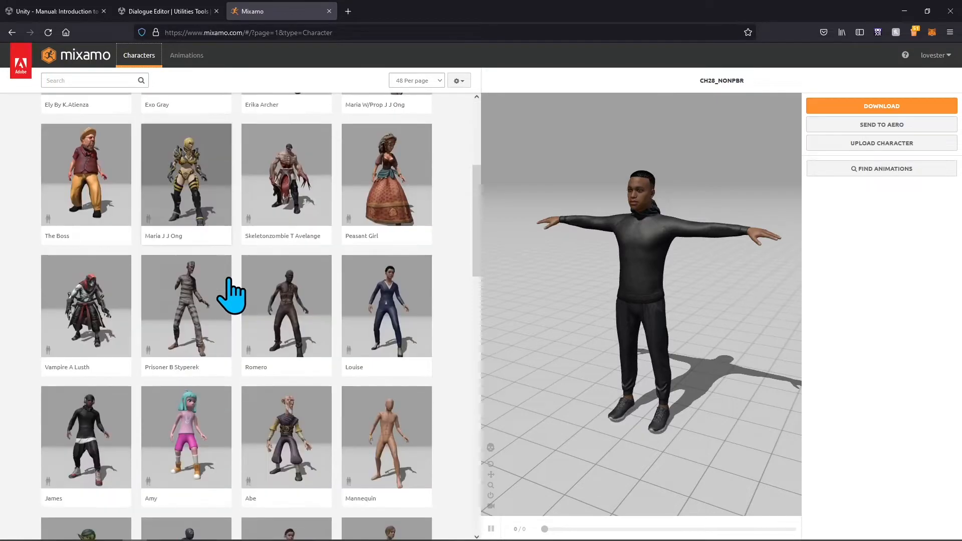
scroll(228, 290, down, 10)
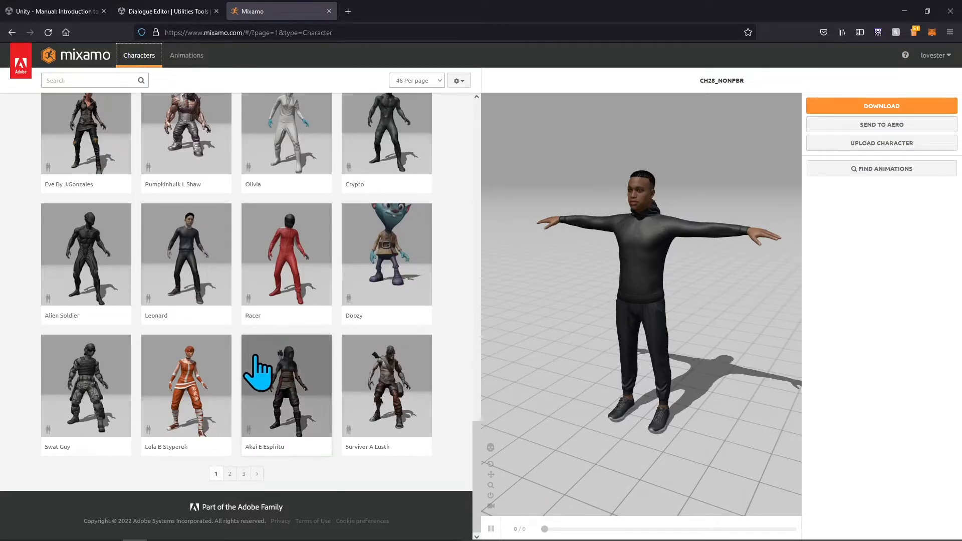
click(228, 473)
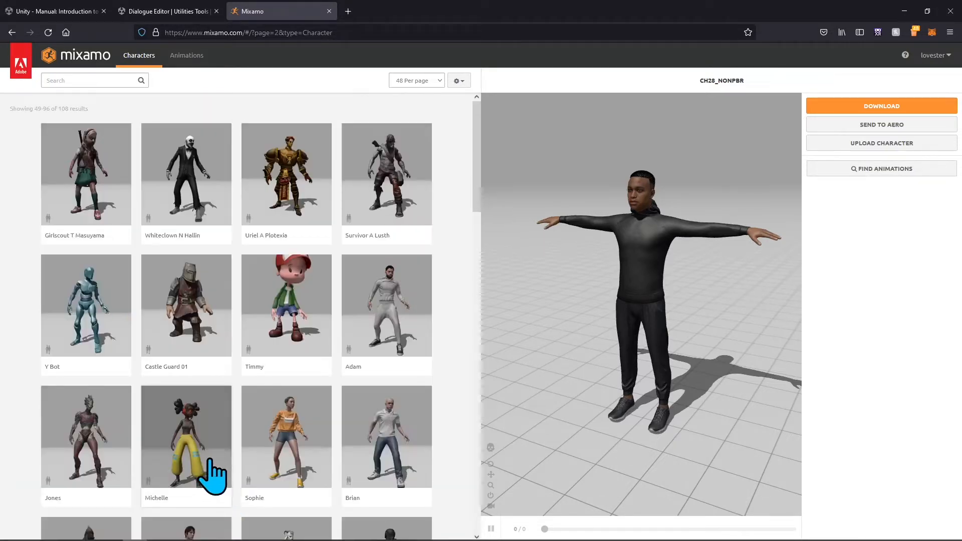
scroll(191, 455, down, 6)
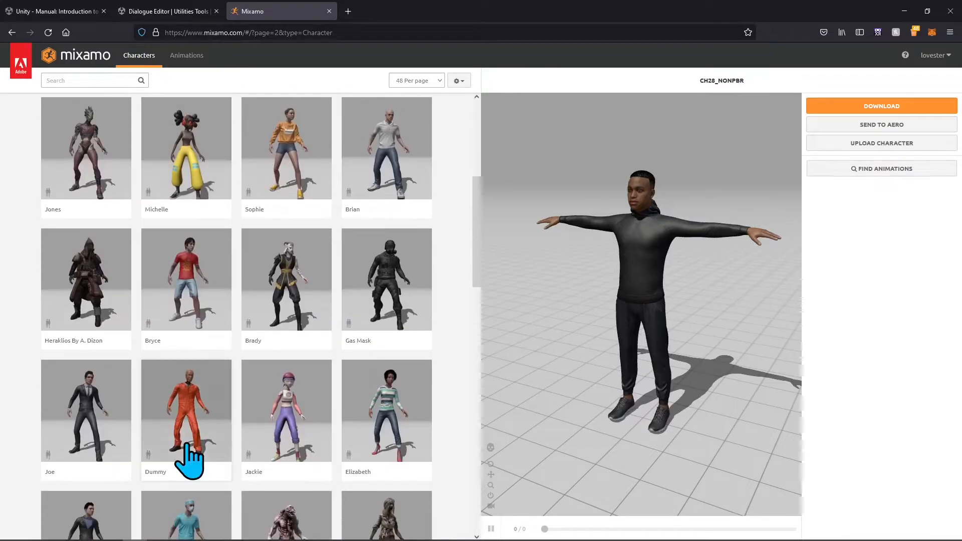
scroll(190, 460, down, 5)
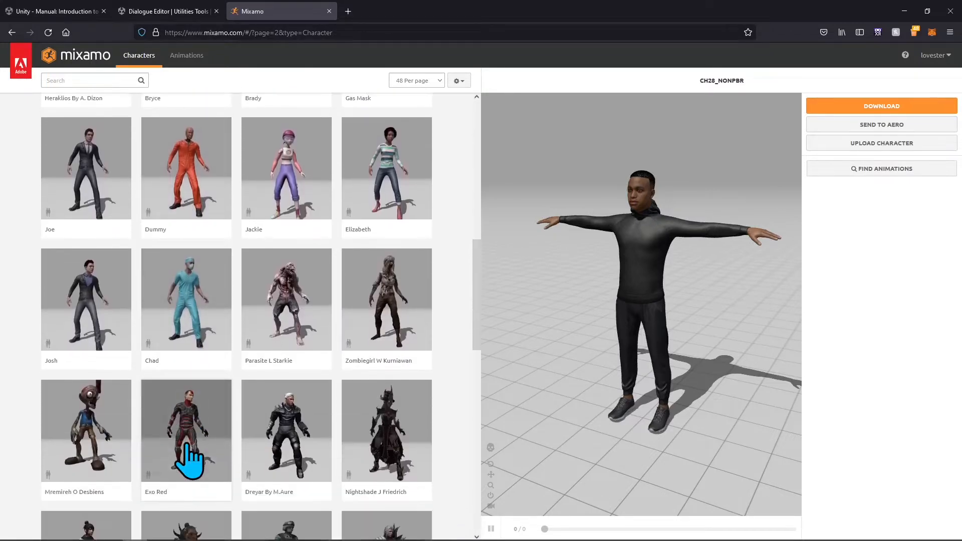
scroll(190, 460, down, 6)
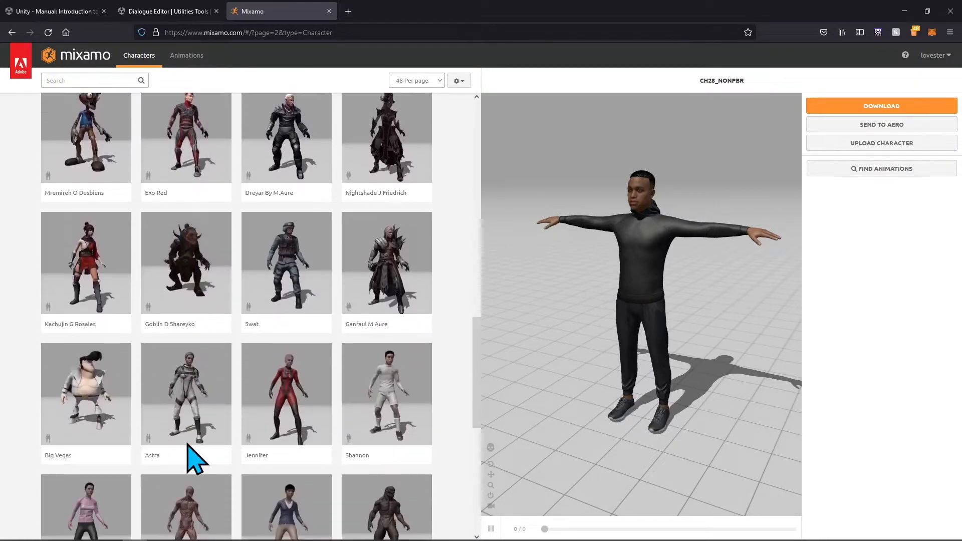
scroll(186, 445, down, 5)
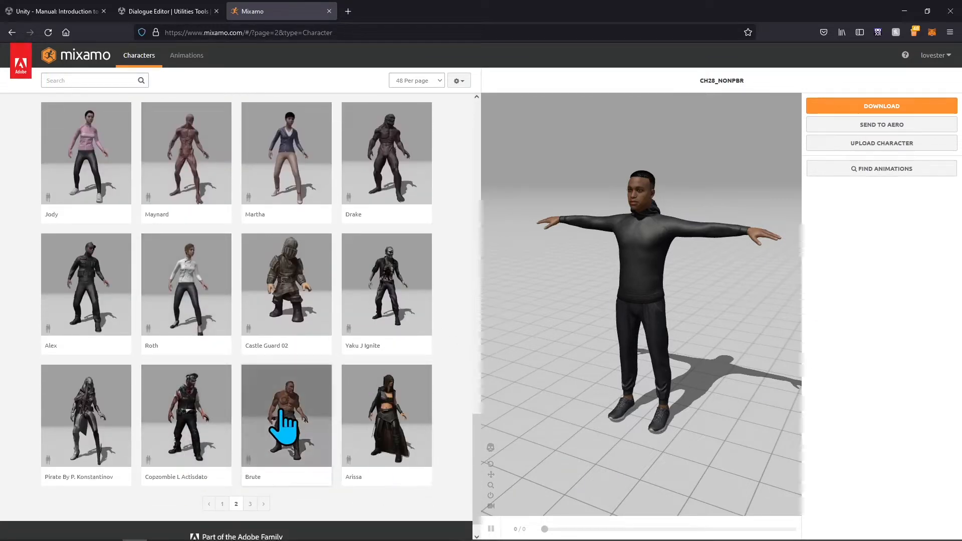
click(83, 300)
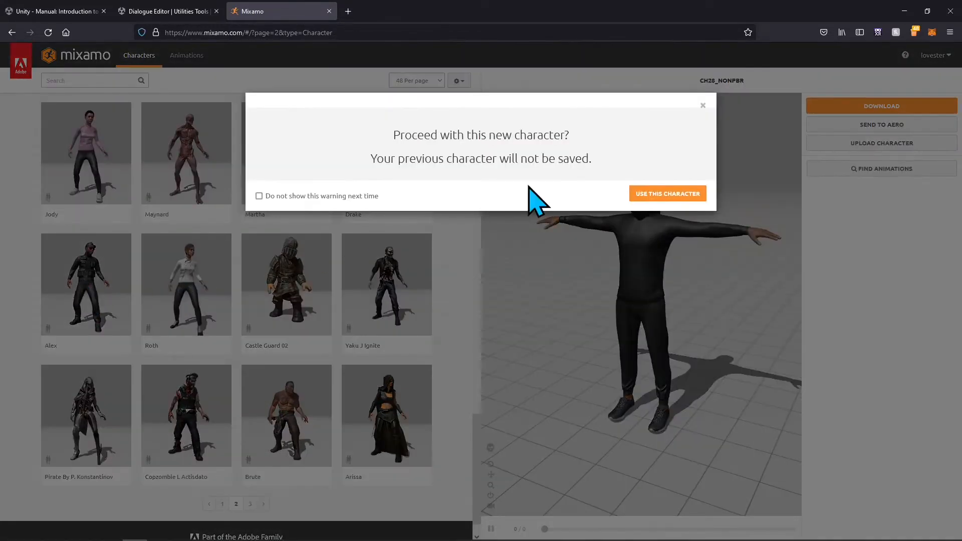
click(647, 194)
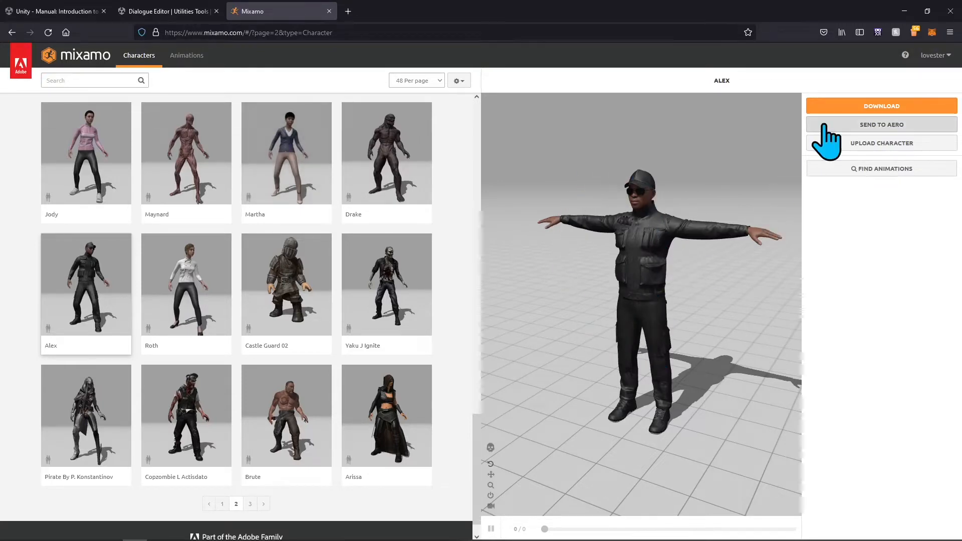
- Download the Alex character in FBX Binary (.fbx) format with the T-pose
click(840, 107)
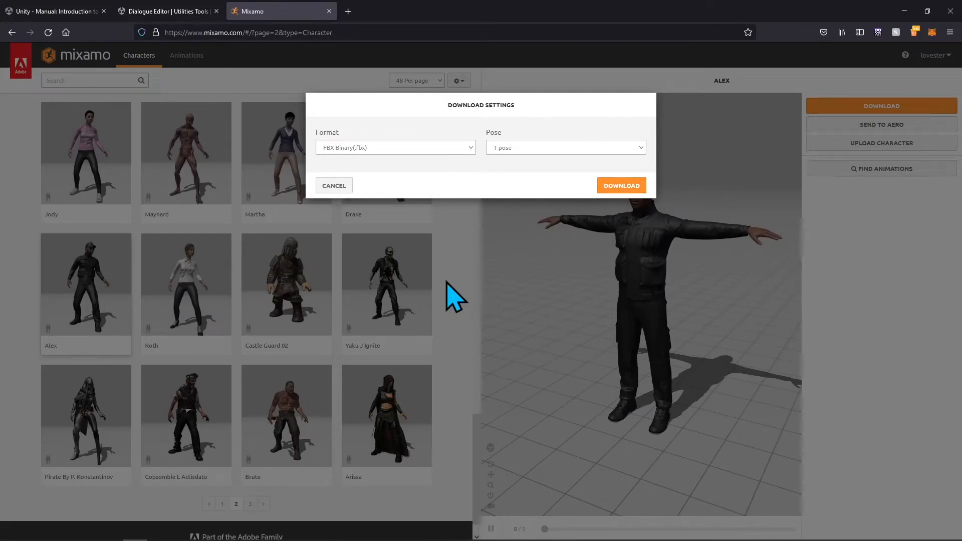
click(340, 186)
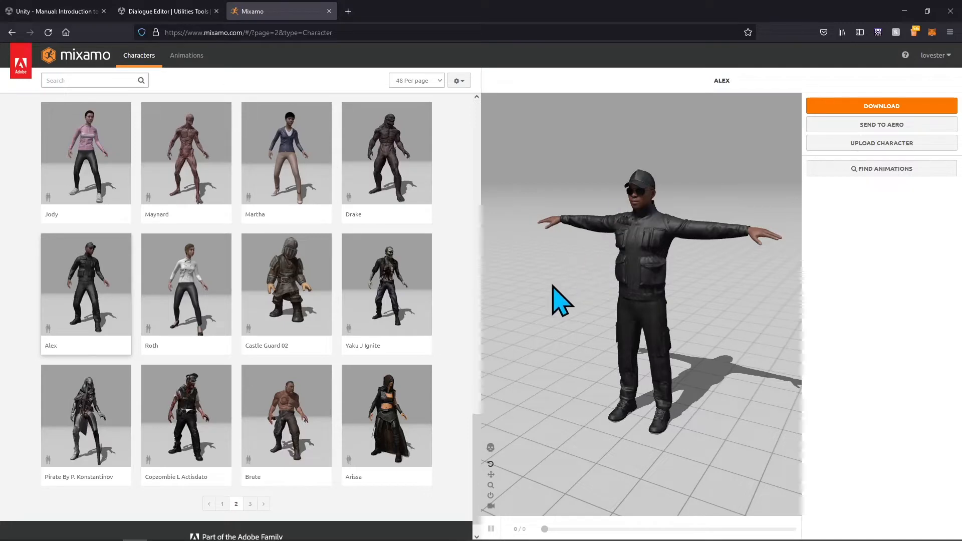
click(847, 109)
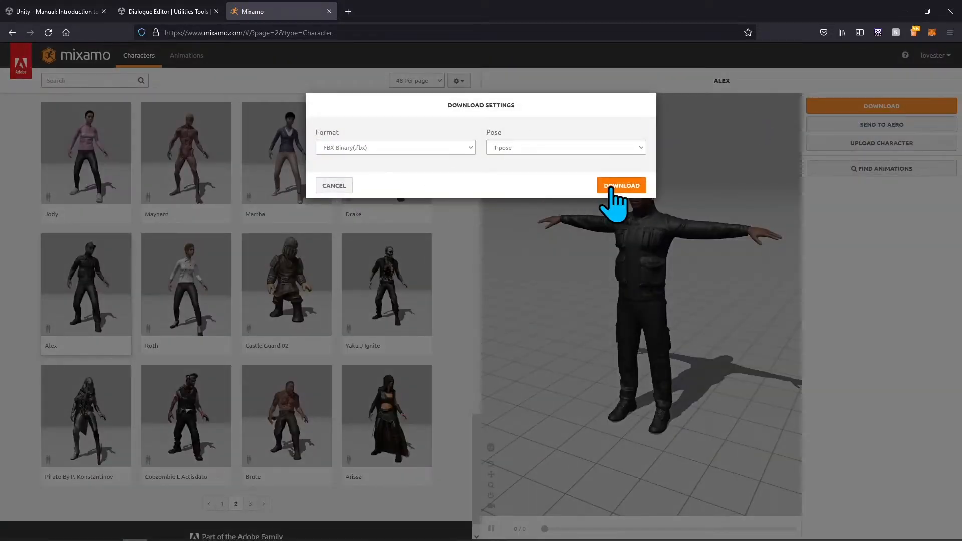
click(614, 186)
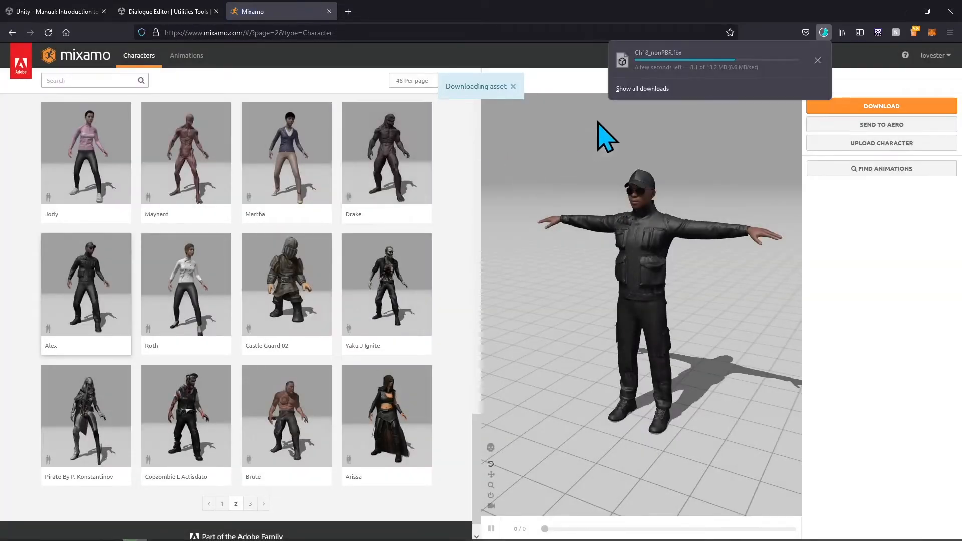
- Search the animation library for "sit" and apply the second-row Sitting Idle animation to Alex
click(193, 58)
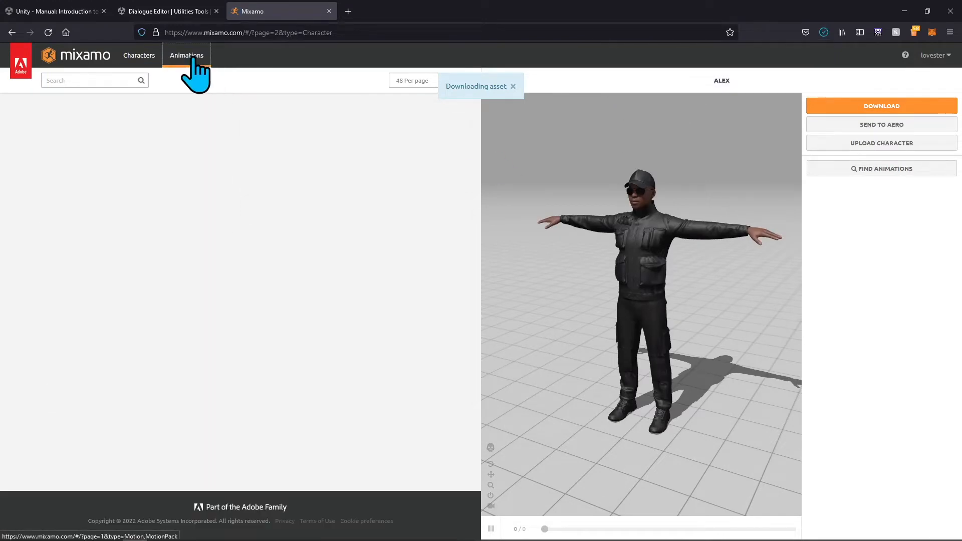
click(60, 80)
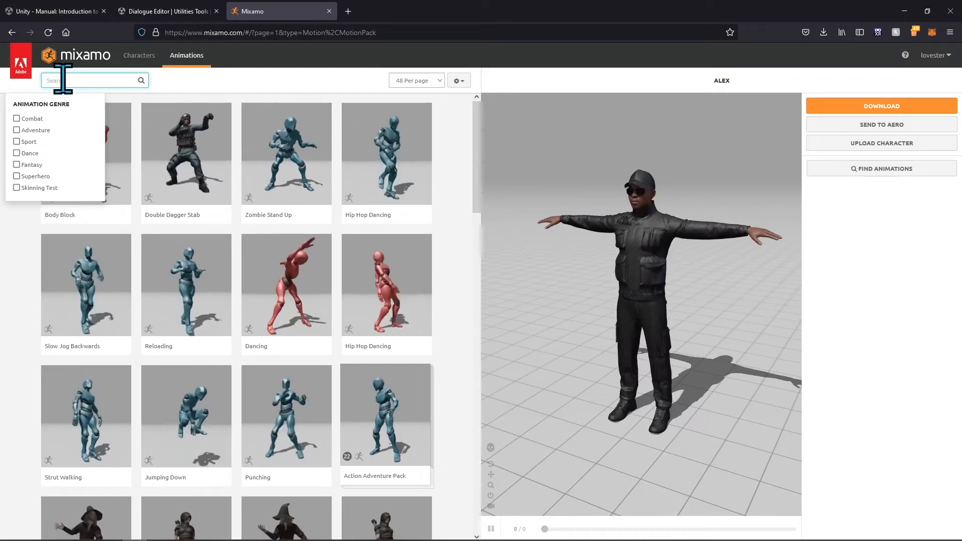
text(sit)
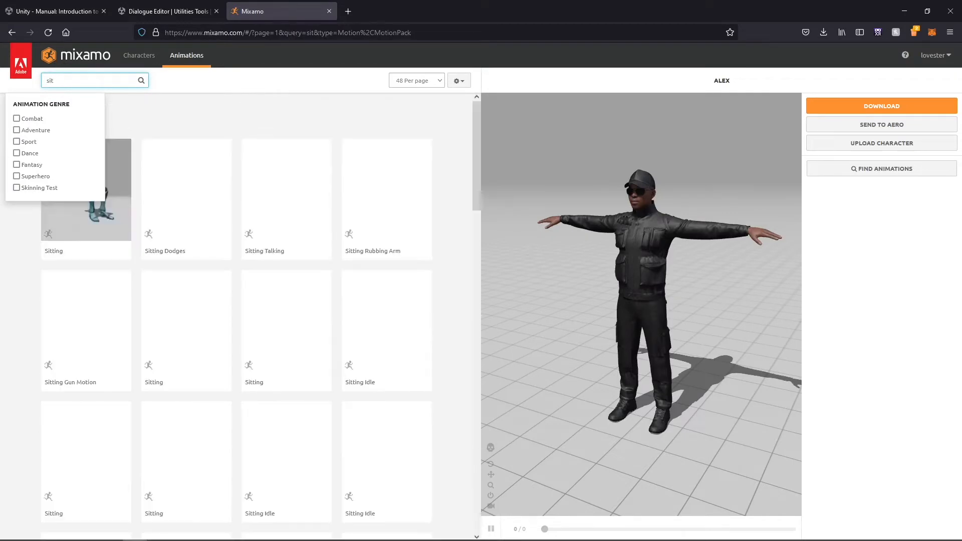
click(21, 244)
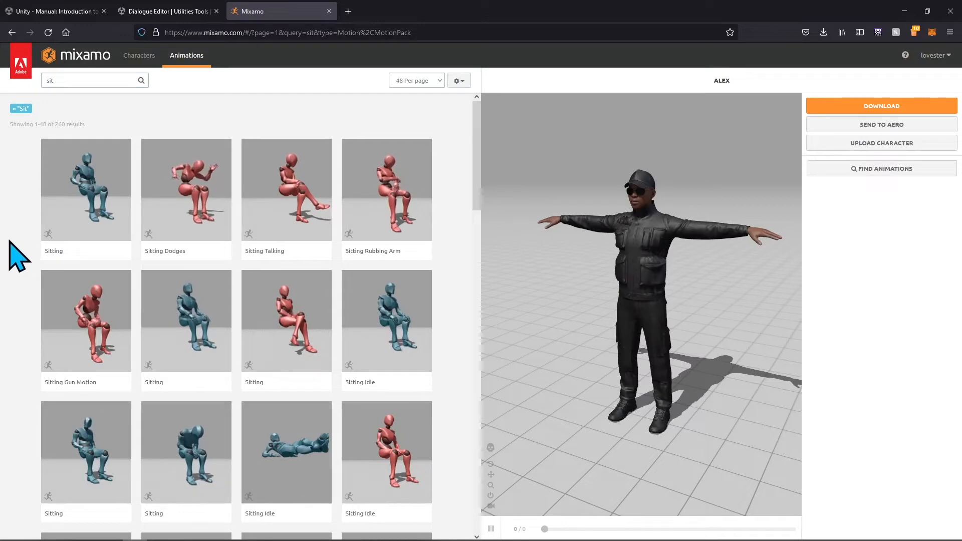
click(399, 353)
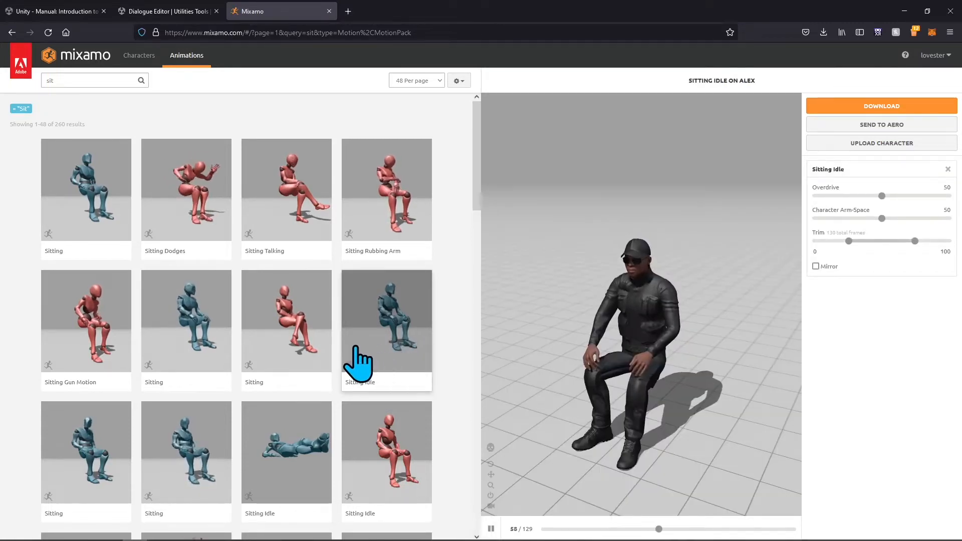
click(210, 319)
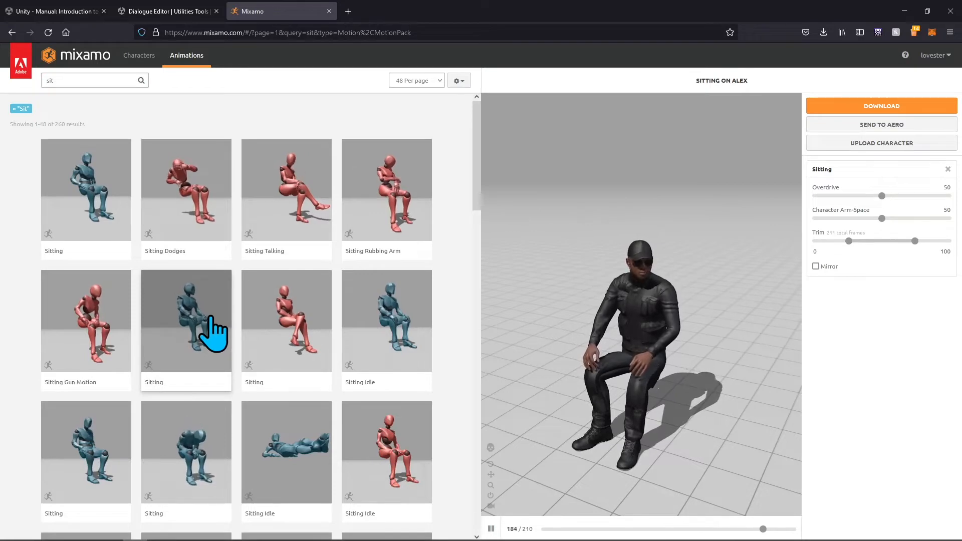
click(357, 324)
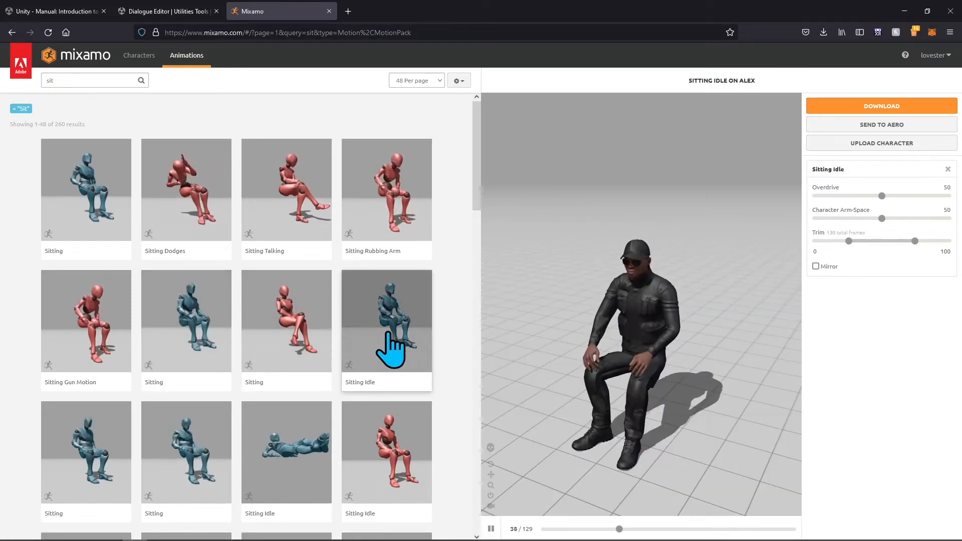
- Download the Sitting Idle animation as FBX Binary (.fbx), Without Skin, at 30 frames per second with no keyframe reduction
click(853, 107)
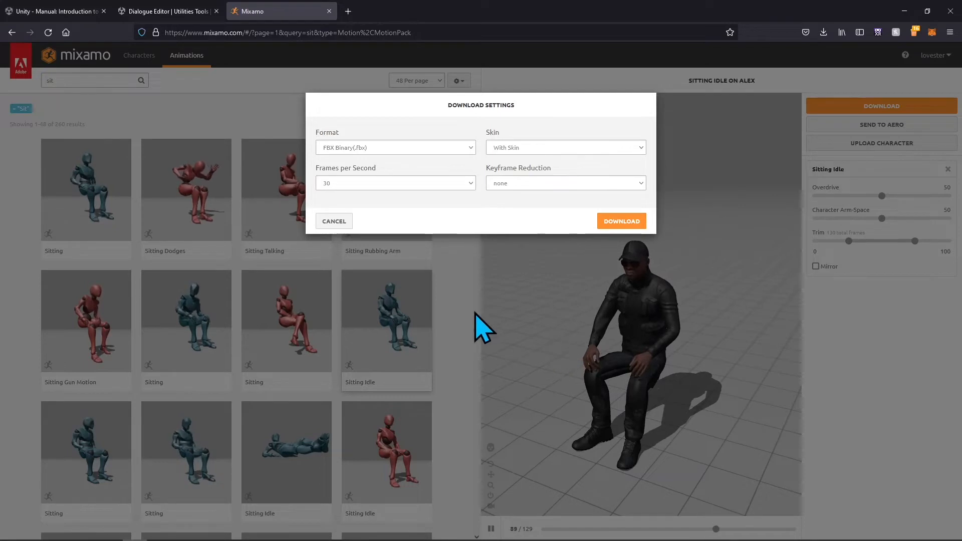
click(579, 150)
click(548, 172)
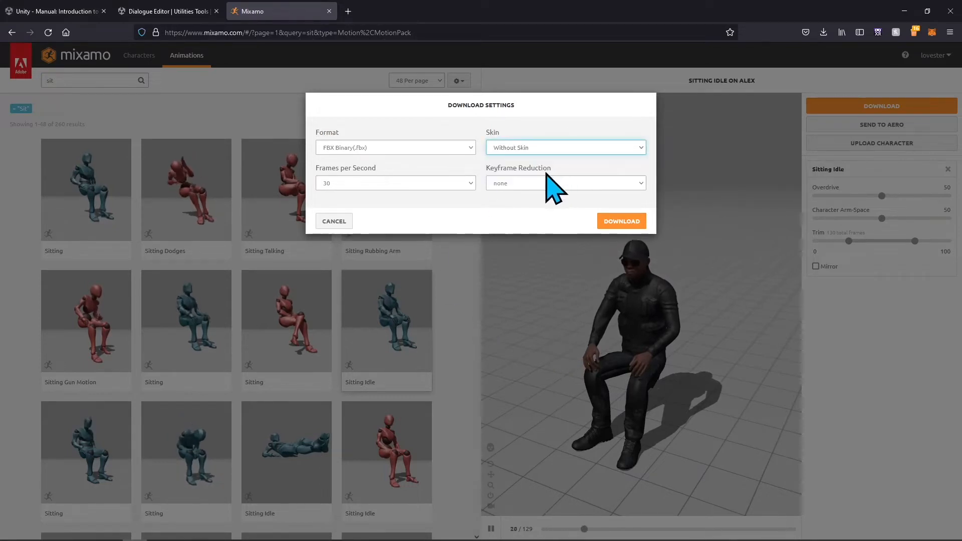
click(614, 224)
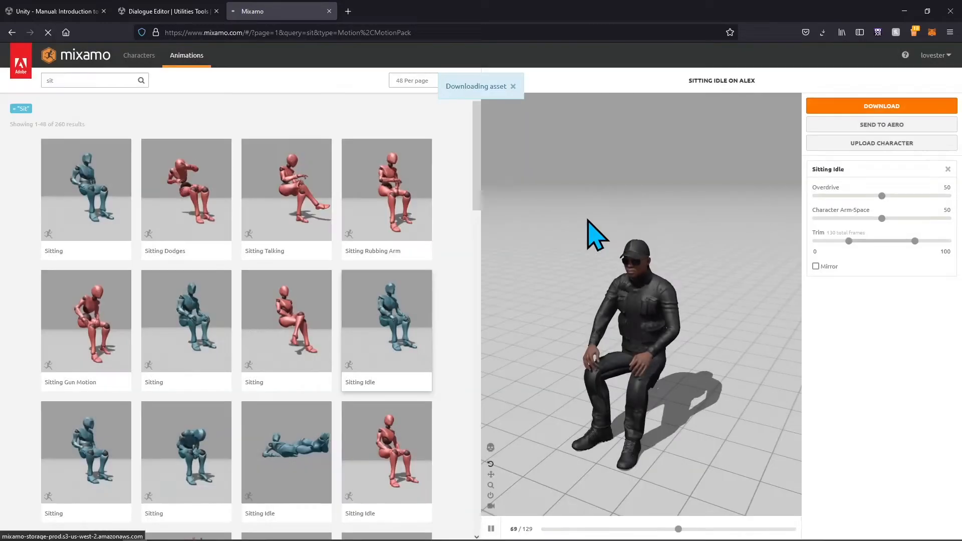
- Look through the sitting animations and refine the animation search to "sit stand"
click(87, 82)
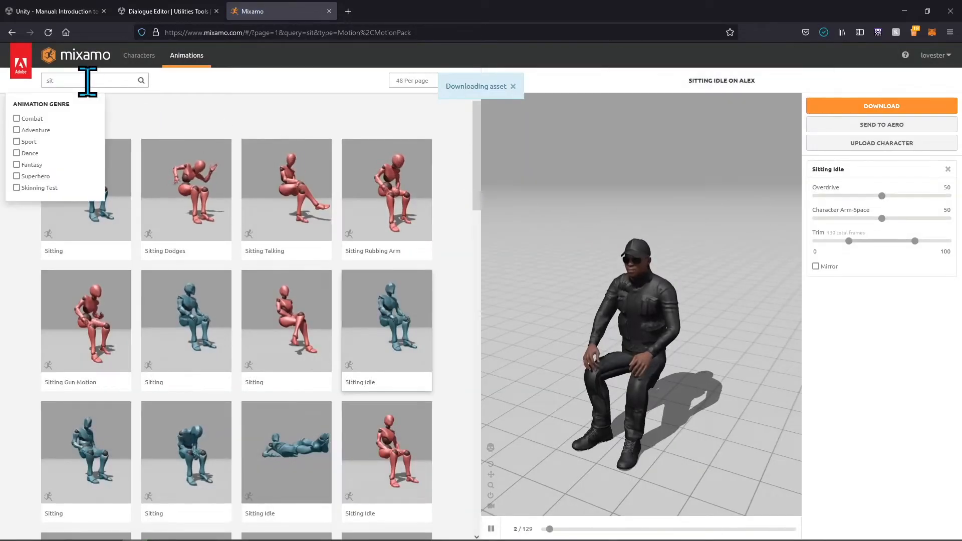
scroll(43, 335, down, 3)
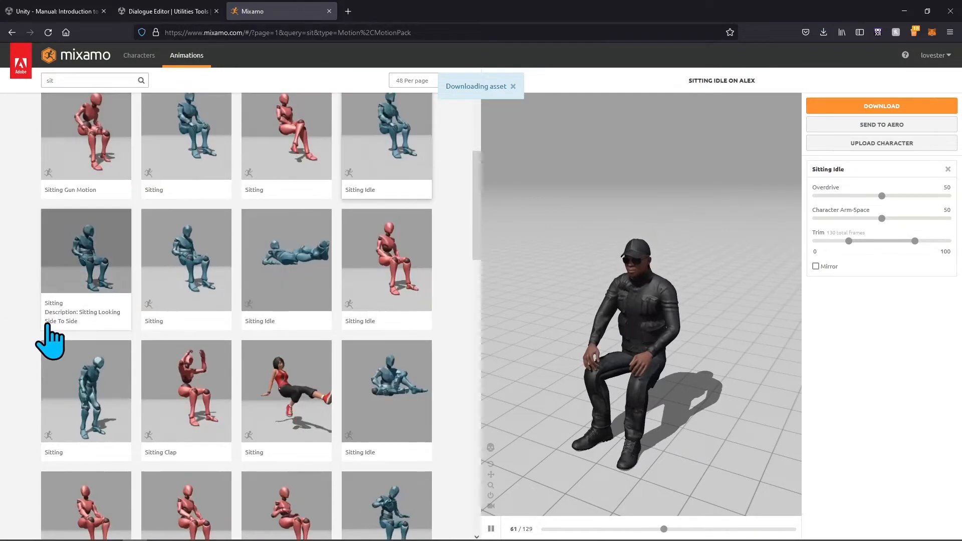
scroll(40, 331, down, 5)
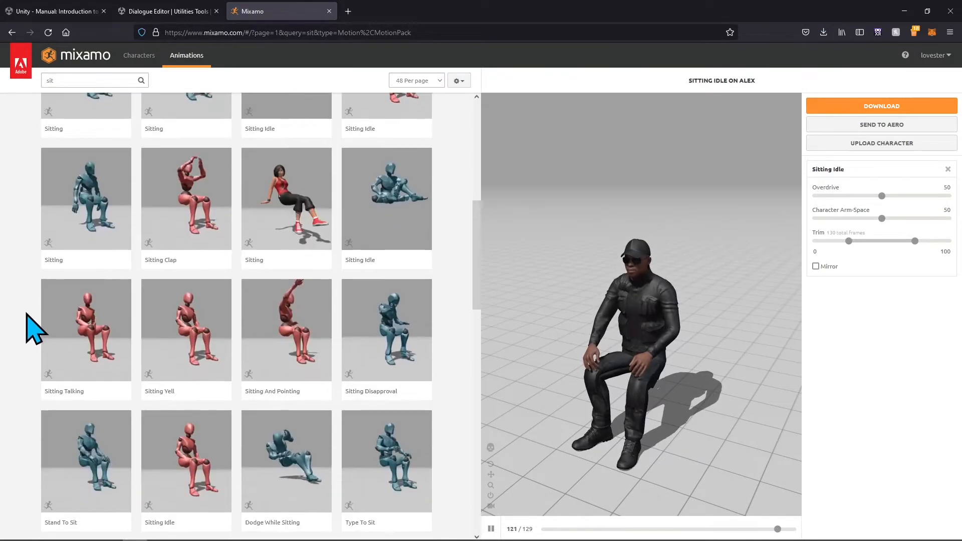
scroll(25, 313, down, 8)
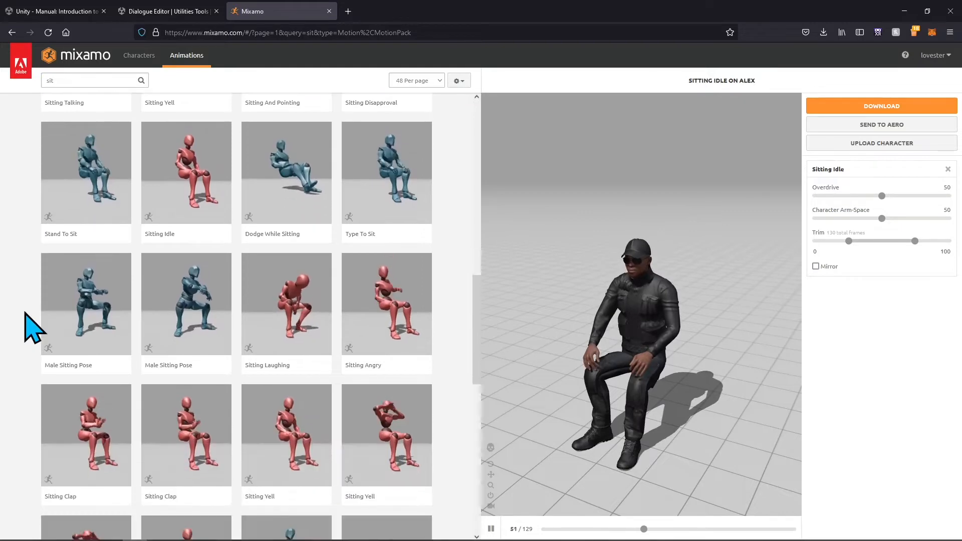
scroll(23, 313, down, 8)
scroll(24, 313, up, 7)
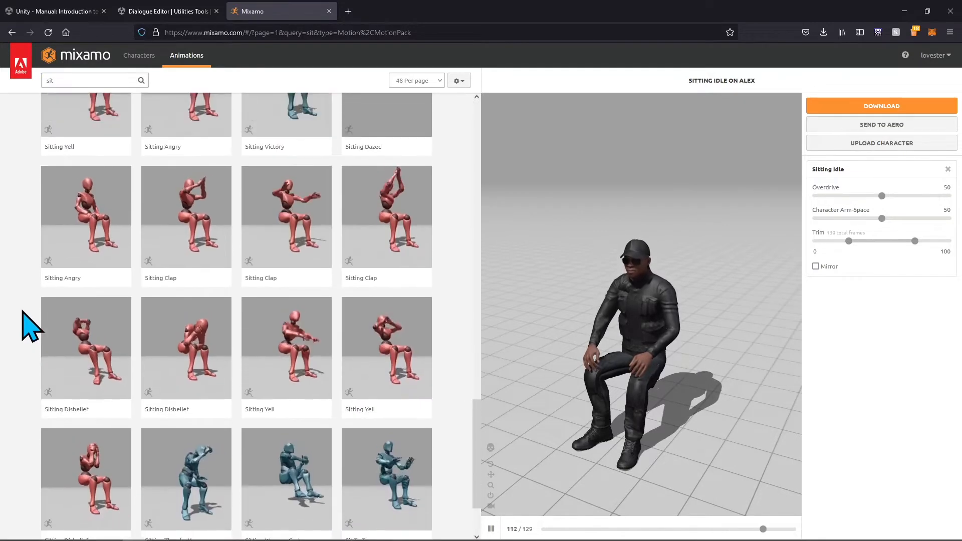
click(90, 81)
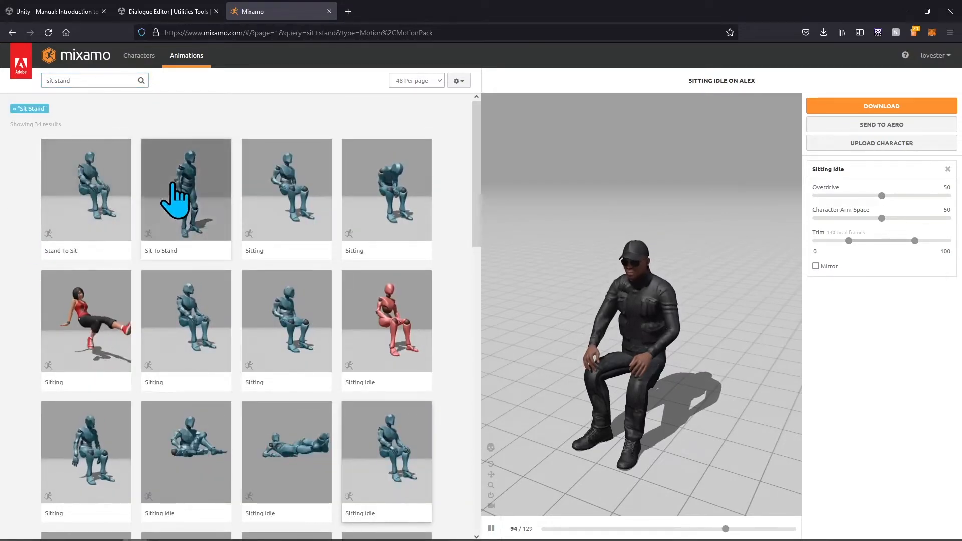
- Apply the Sit To Stand animation to Alex and download it as FBX Binary (.fbx), Without Skin, at 30 frames per second
click(184, 207)
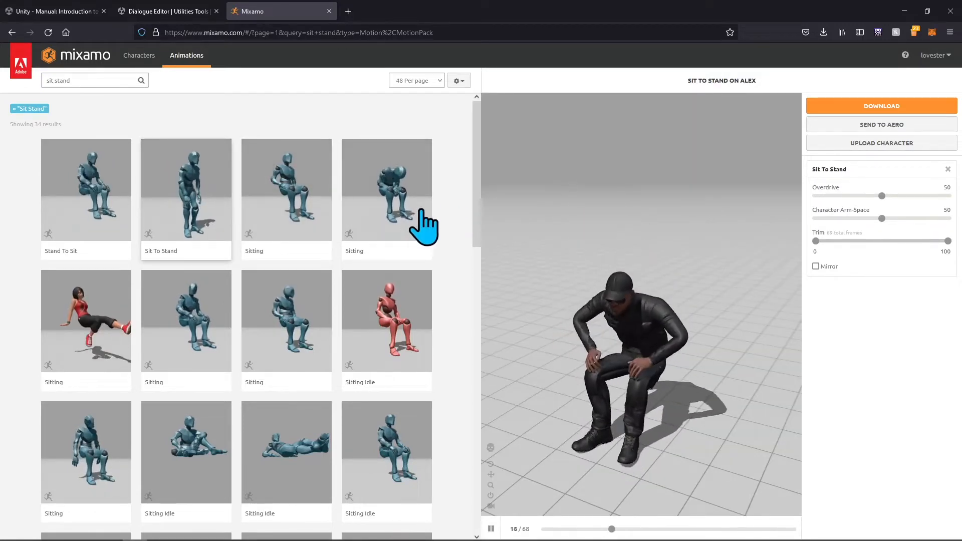
click(827, 107)
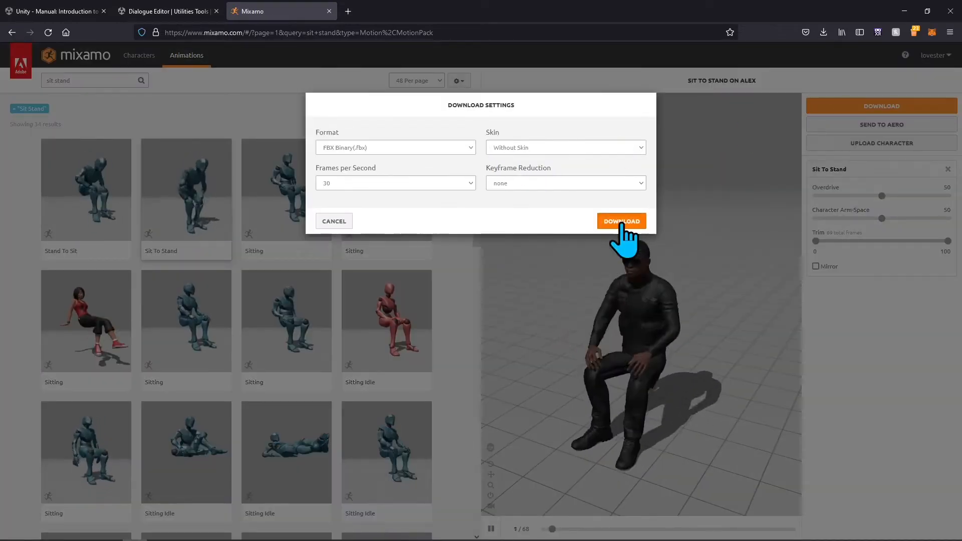
click(621, 222)
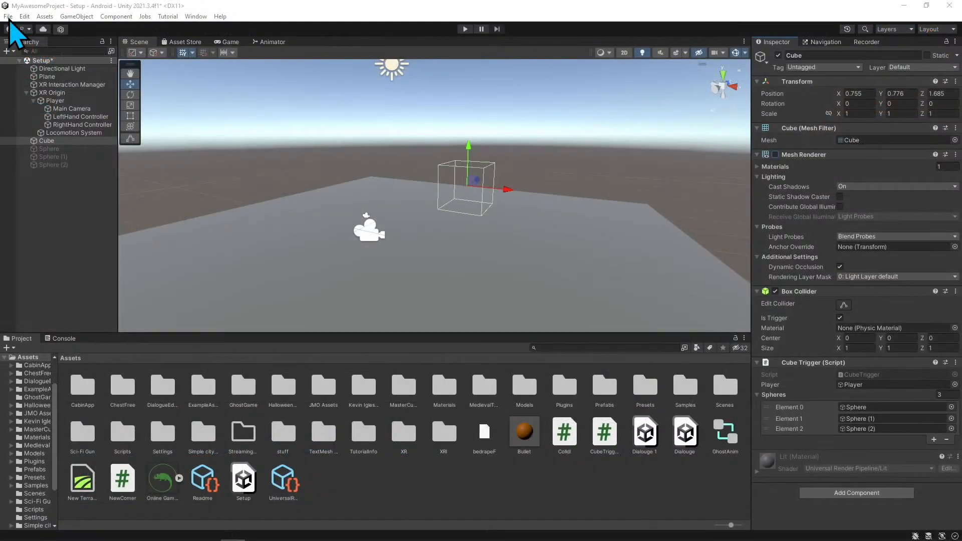
- Deactivate the Cube object in the Setup scene
click(9, 16)
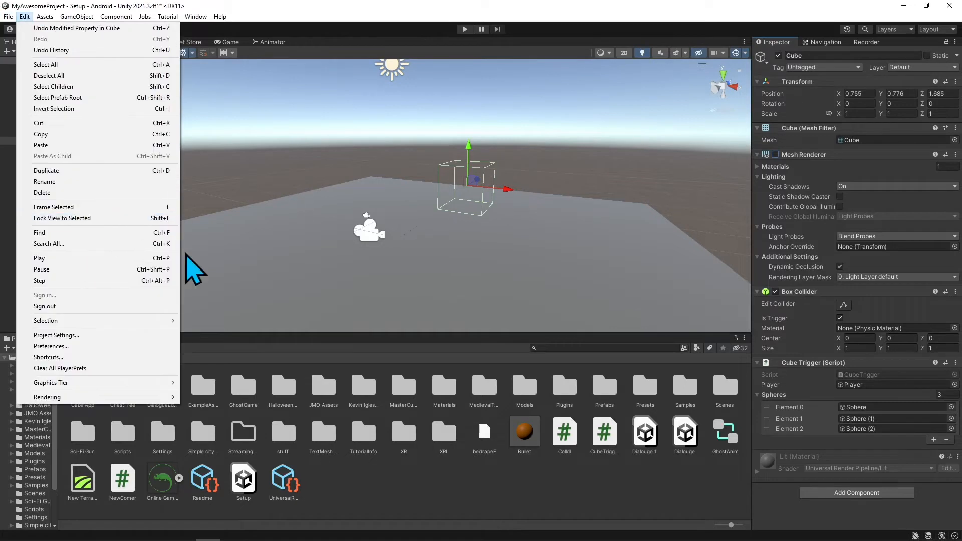
click(239, 238)
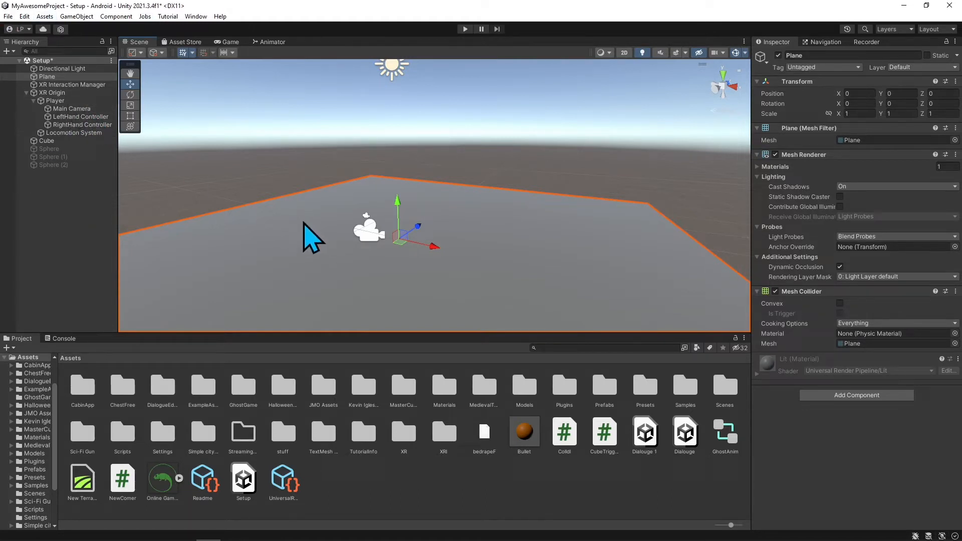
click(67, 141)
click(777, 55)
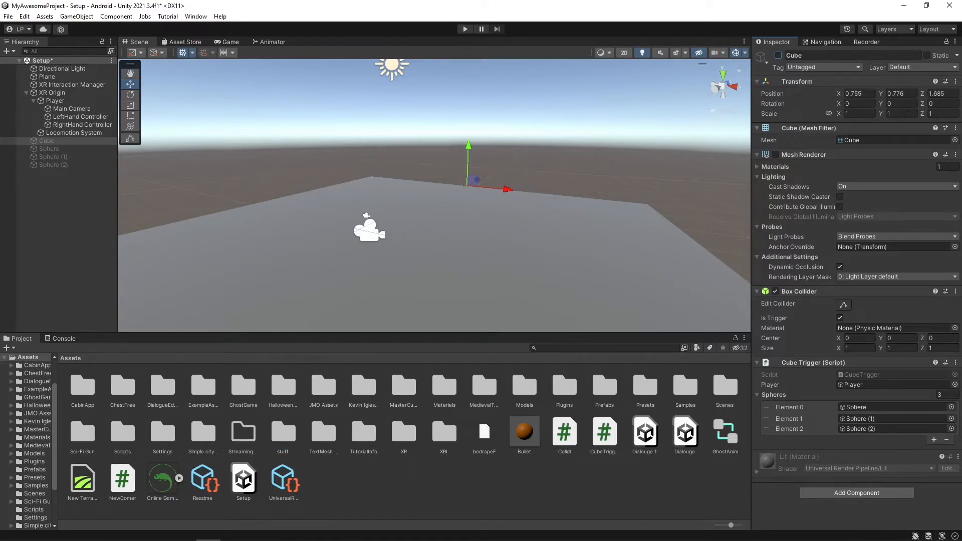
- Create a folder named SitStuff in the project's Assets folder and open it
right_click(399, 489)
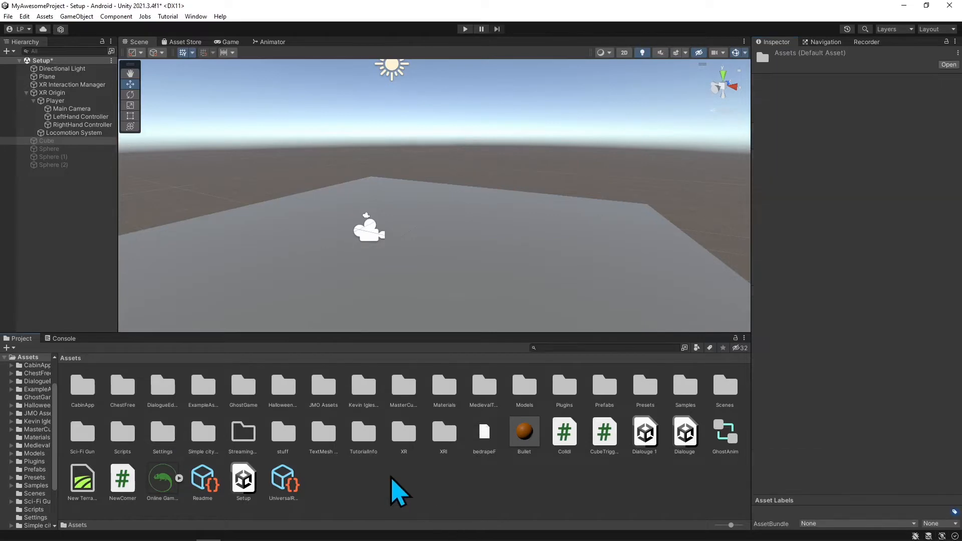
mouse_move(526, 204)
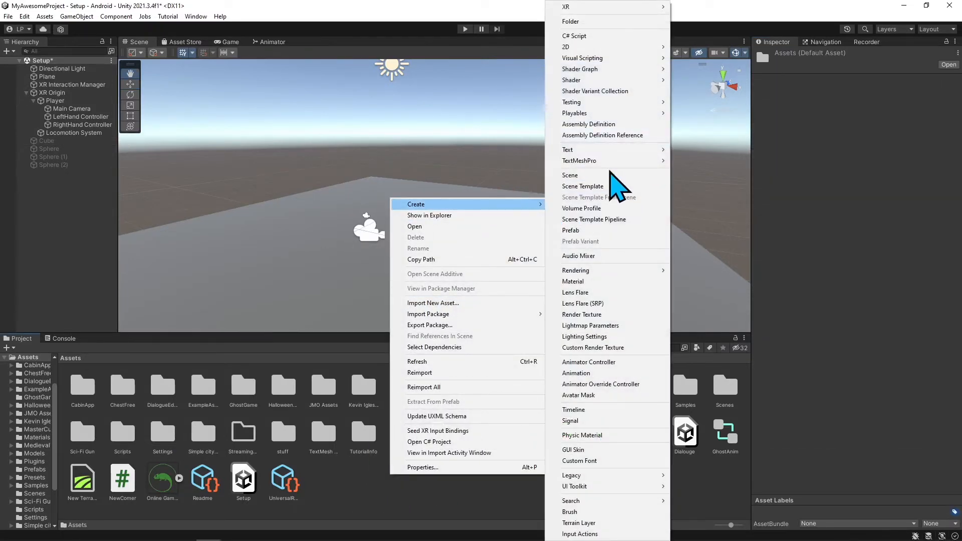
click(610, 23)
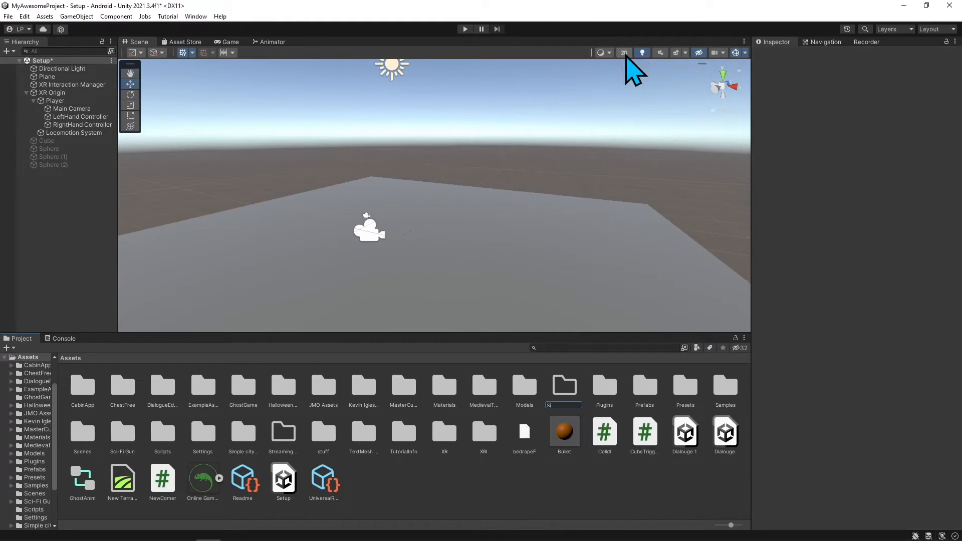
text(SitStuff)
key(Return)
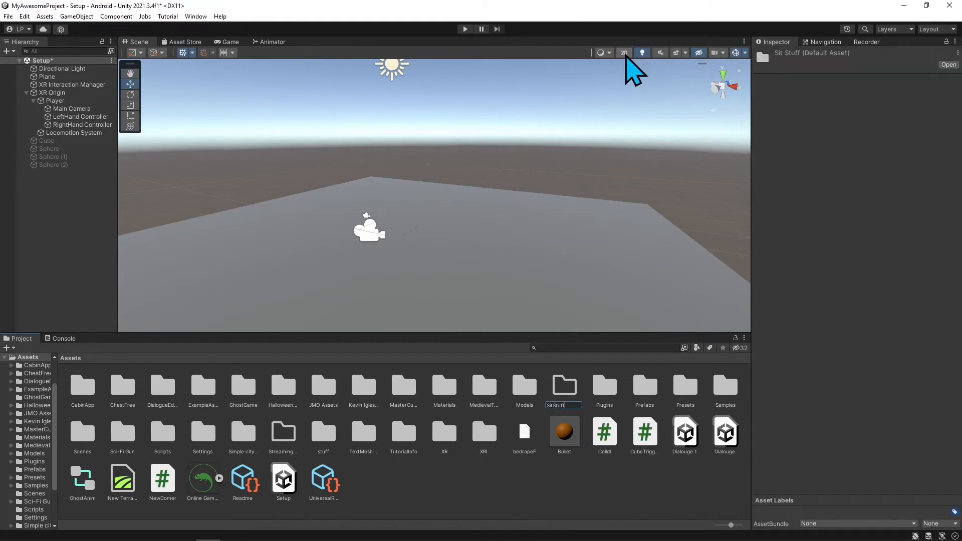
double_click(242, 447)
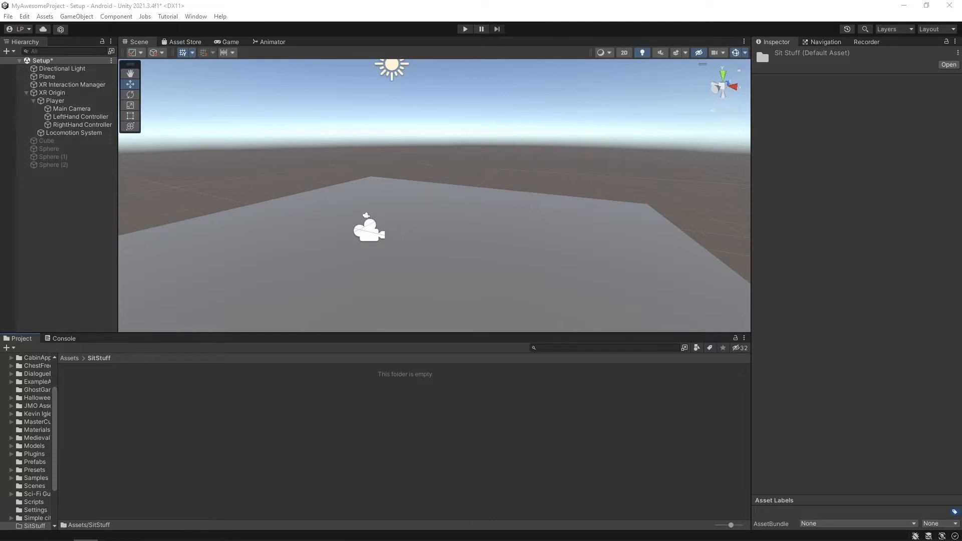
- Import the Ch18_nonPBR, Sit To Stand and Sitting Idle files into SitStuff and place the Ch18_nonPBR character on the plane
drag(106, 242, 265, 446)
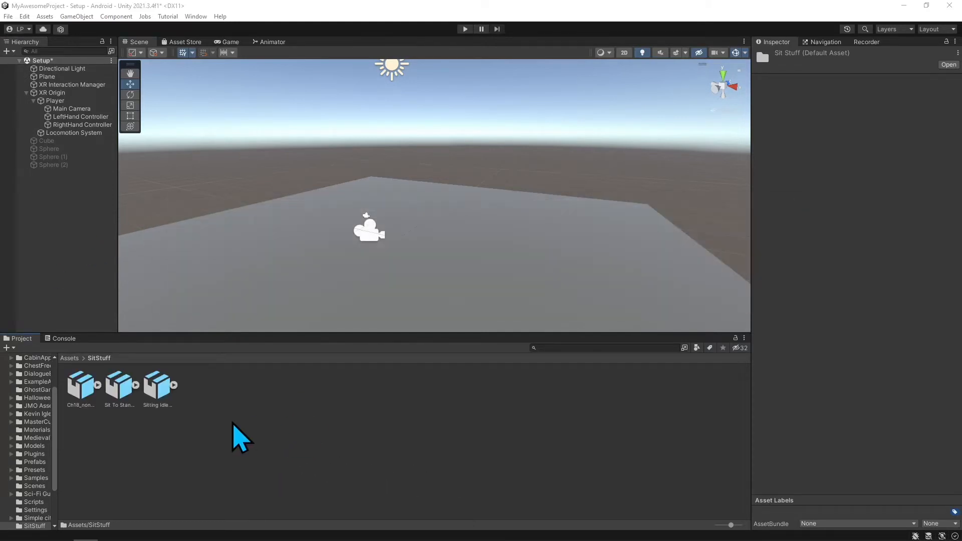
click(83, 388)
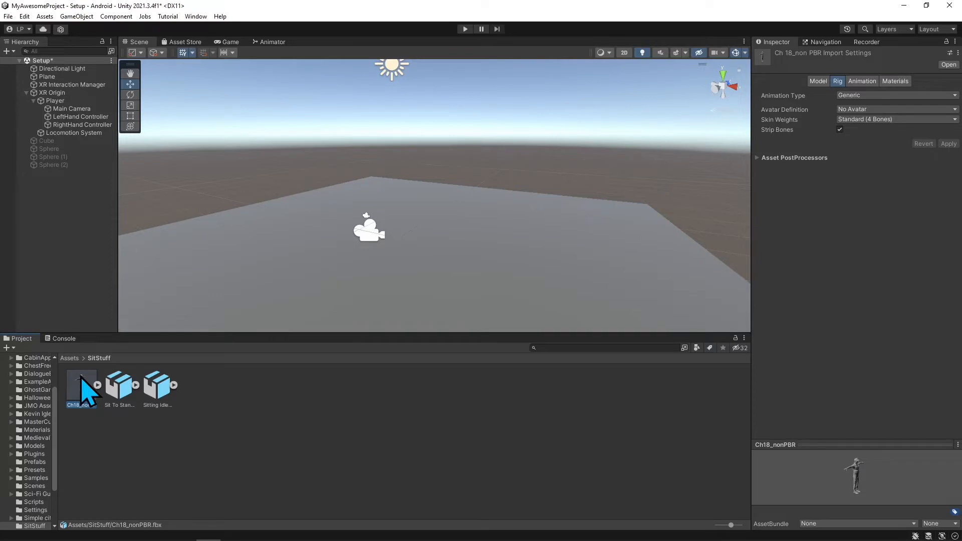
drag(85, 387, 398, 277)
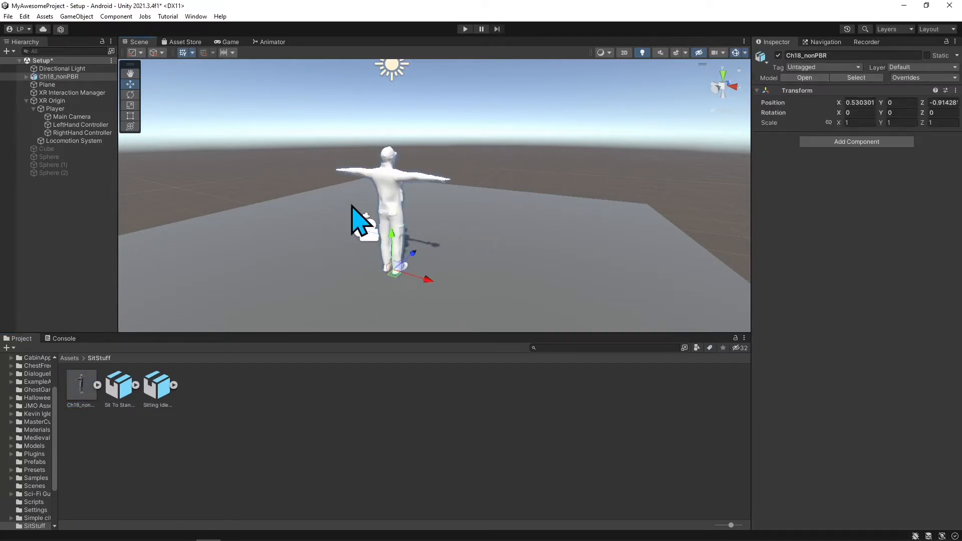
- Extract the Ch18_nonPBR model's textures into a new folder named Textures inside SitStuff
click(84, 388)
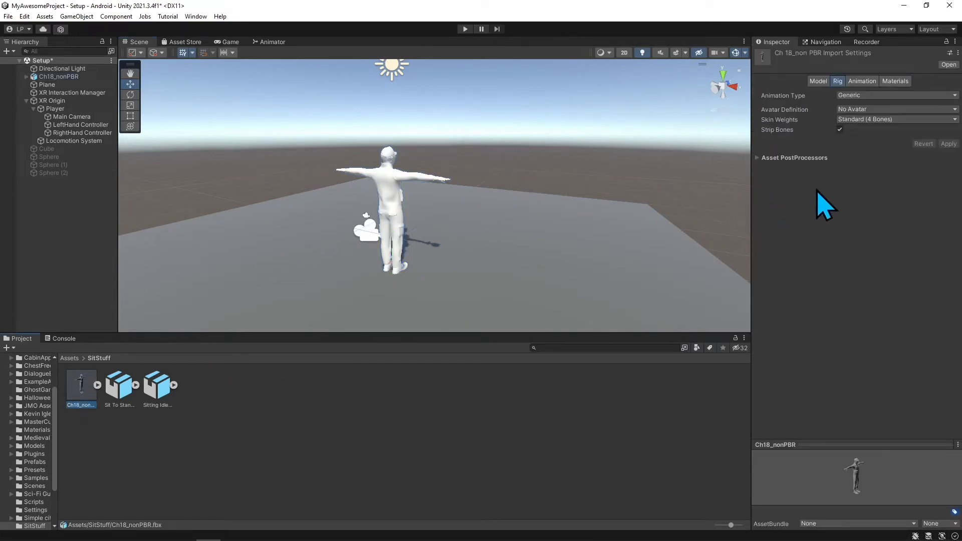
click(166, 452)
click(84, 383)
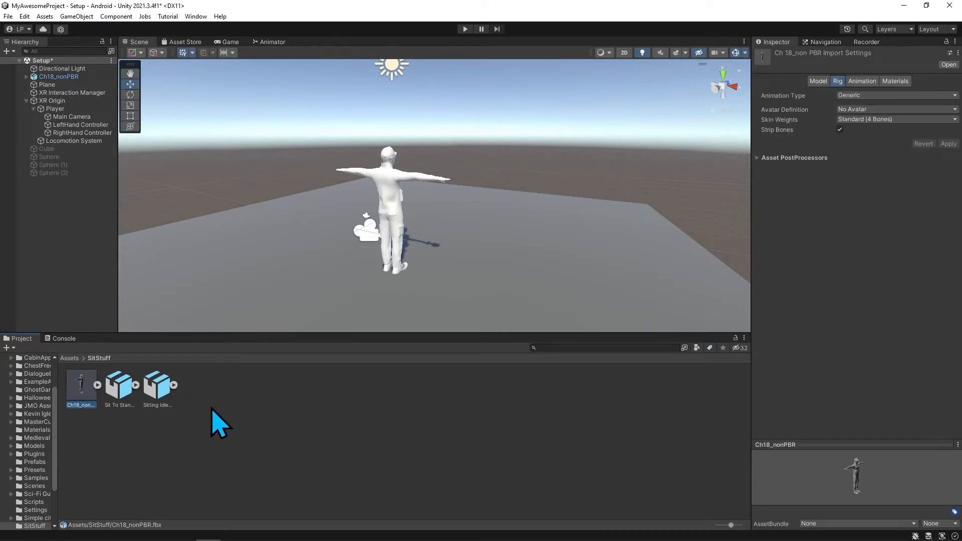
click(894, 81)
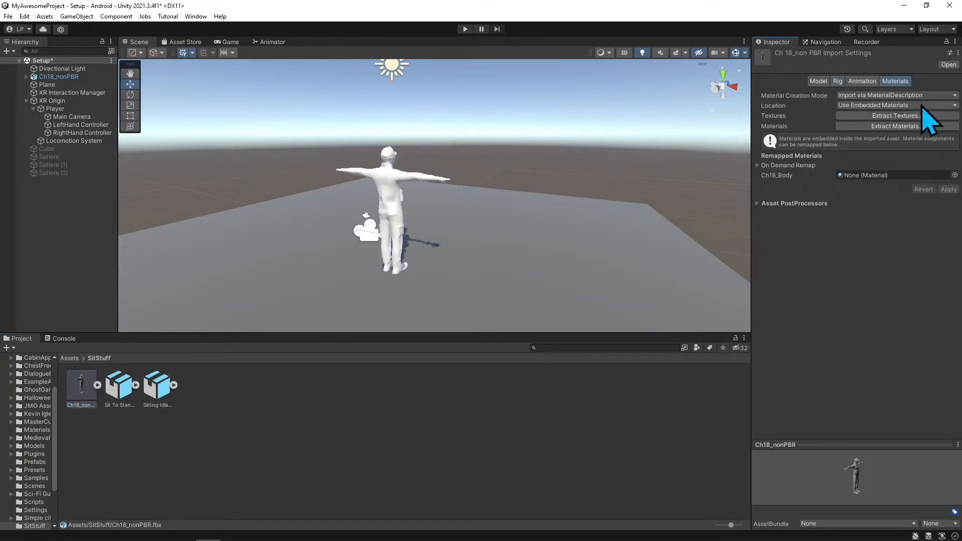
click(886, 116)
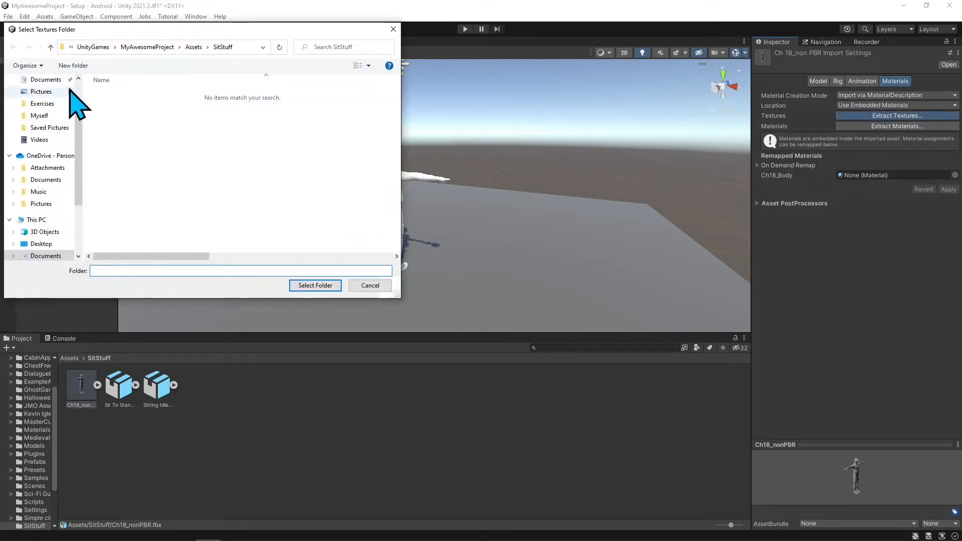
click(77, 66)
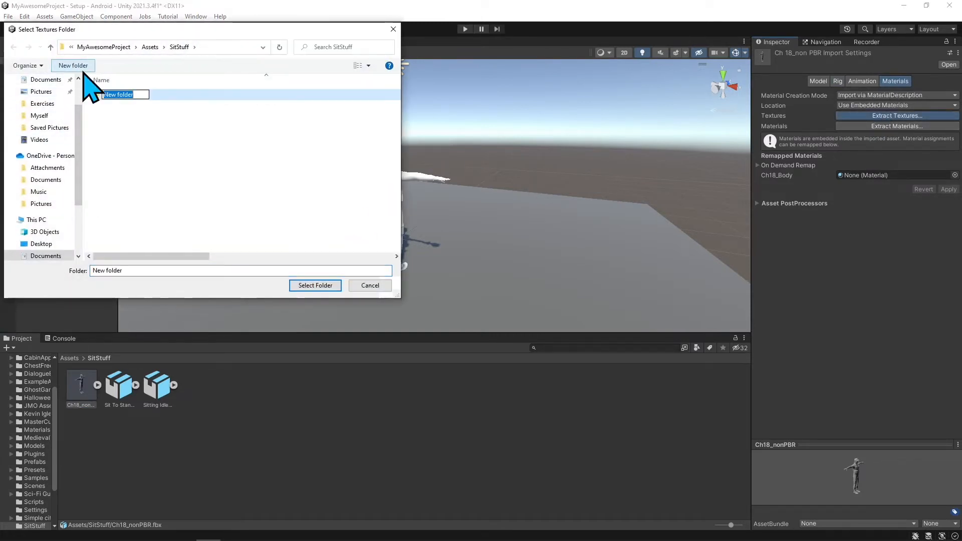
text(Textures)
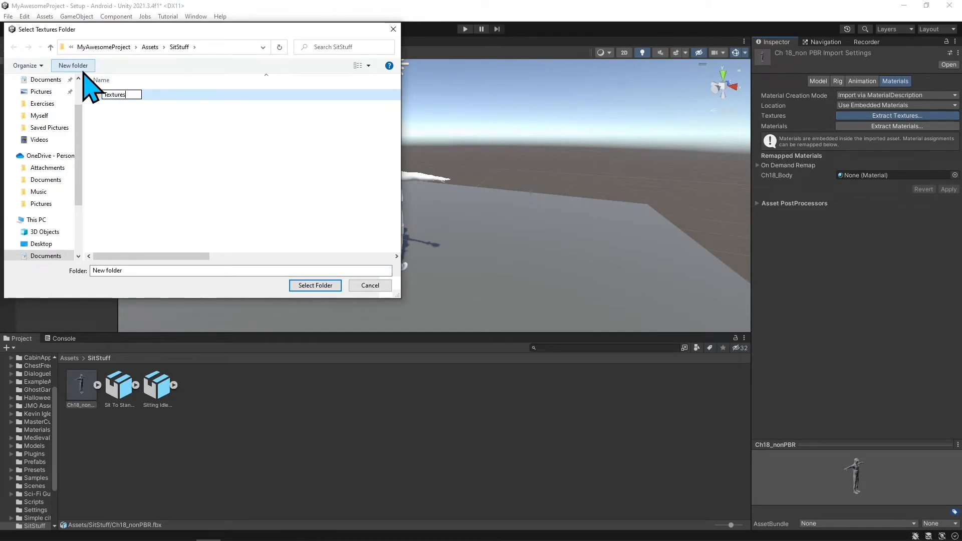
key(Return)
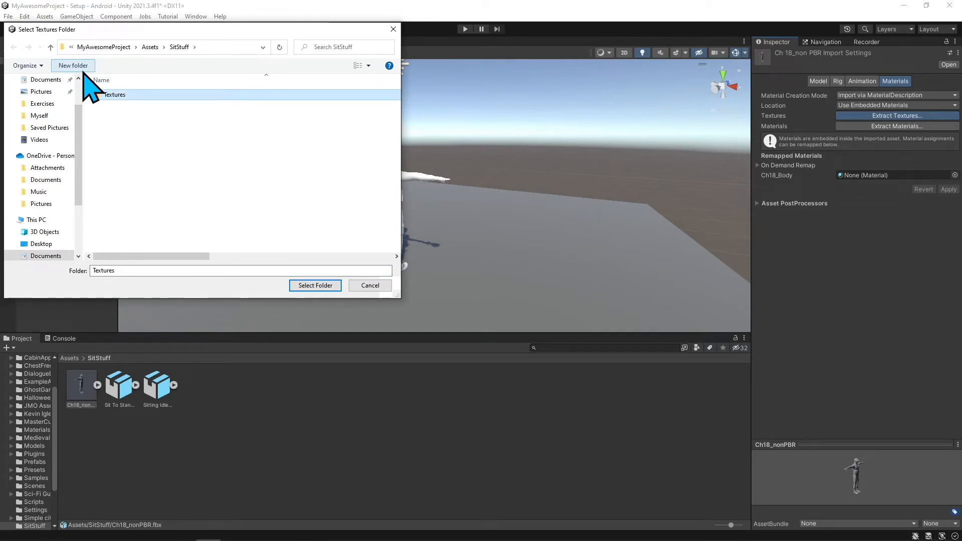
click(315, 285)
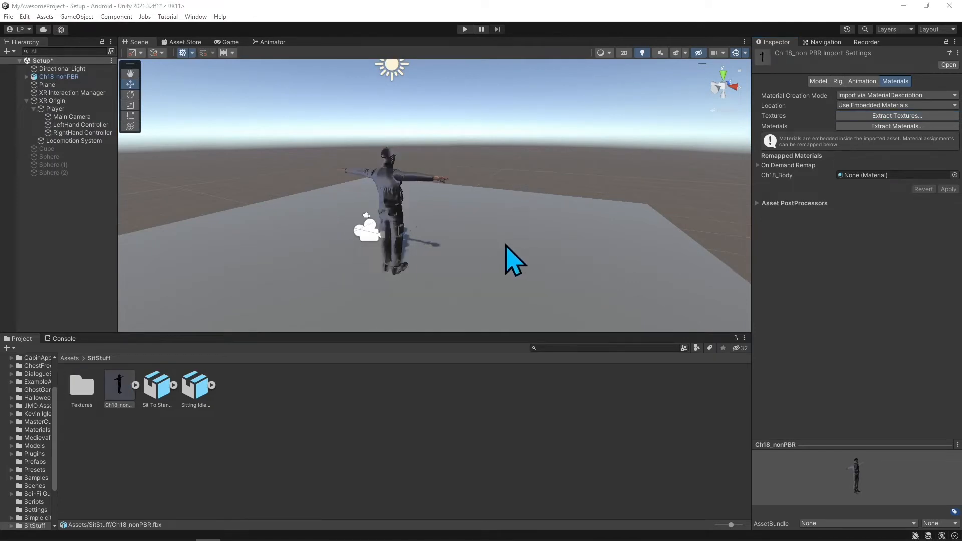
- Extract the Ch18_nonPBR model's materials into a new folder named Materials inside SitStuff
click(896, 126)
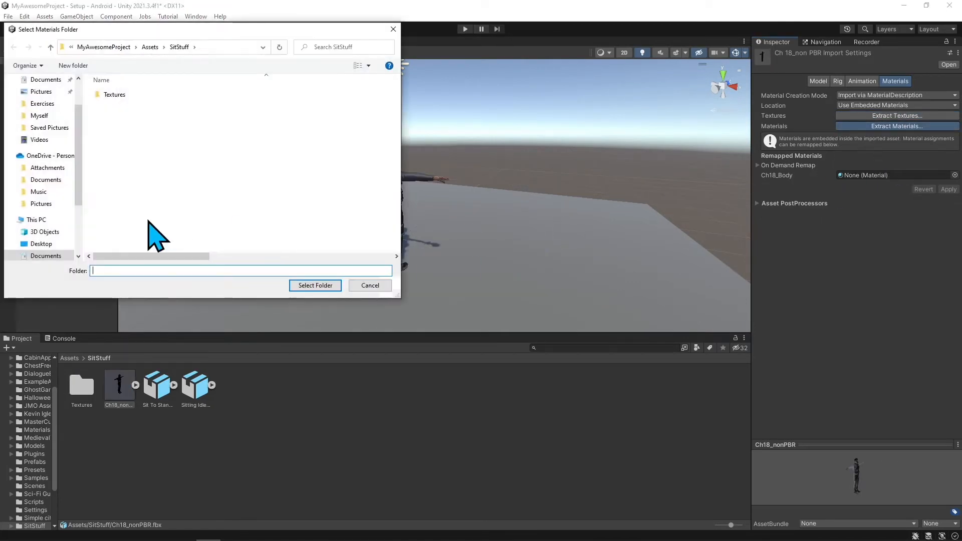
click(76, 68)
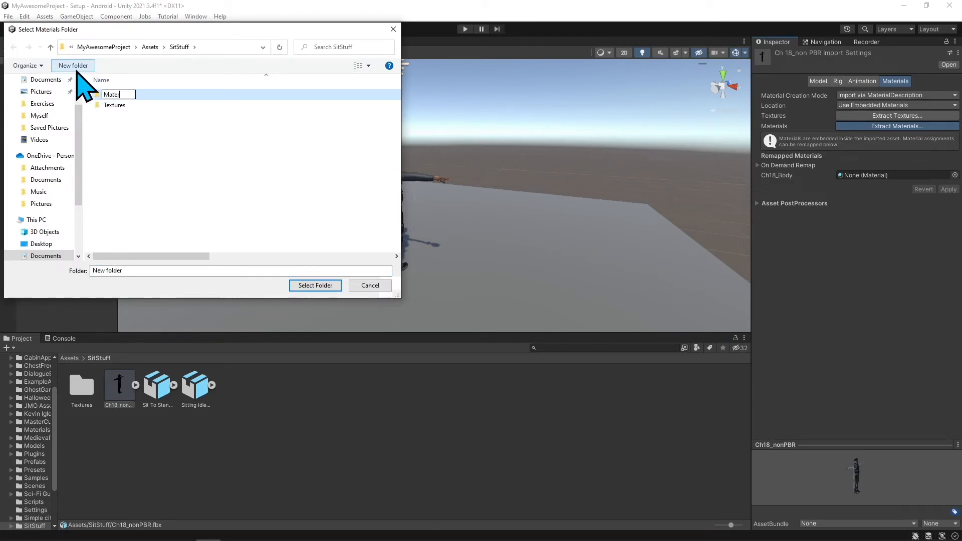
text(Materials)
key(Return)
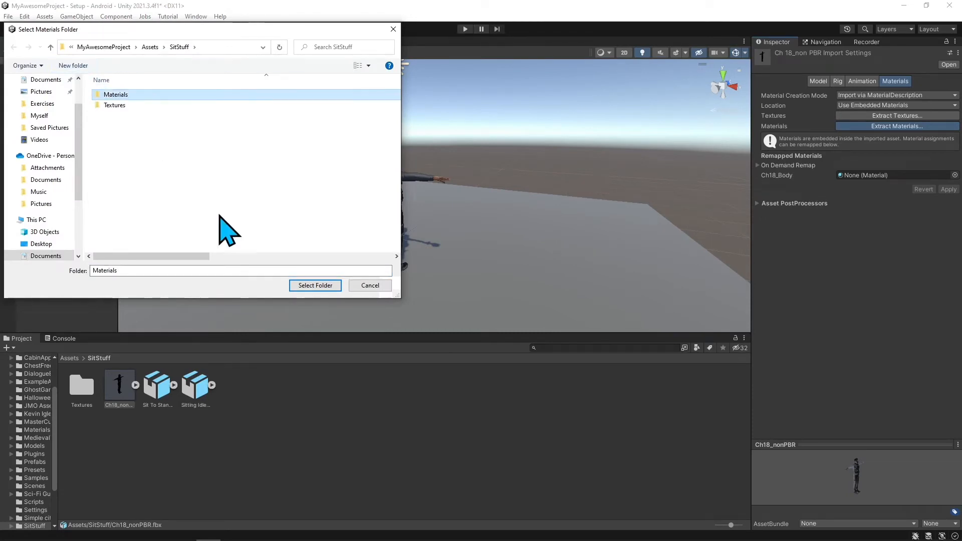
click(314, 285)
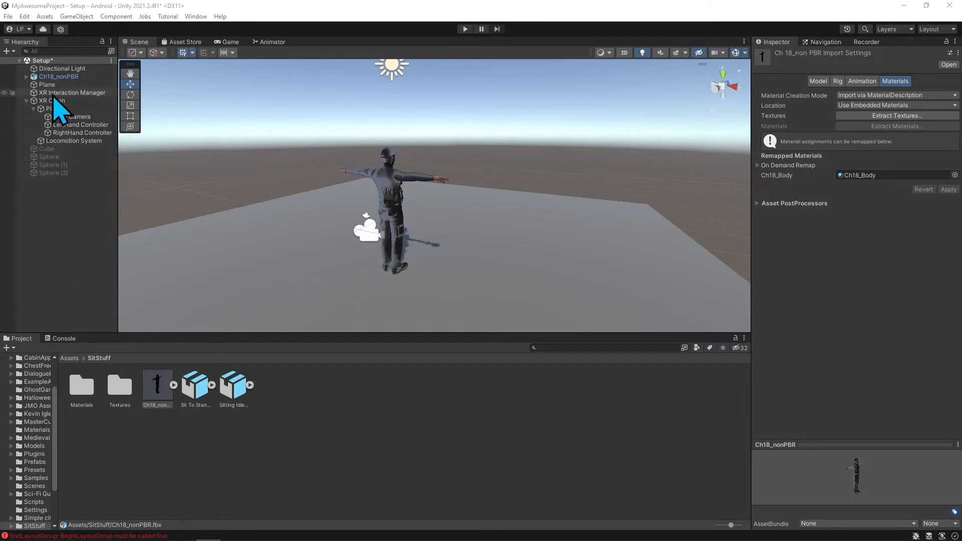
- Set the Y rotation of the Ch18_nonPBR character in the scene to 180
click(68, 77)
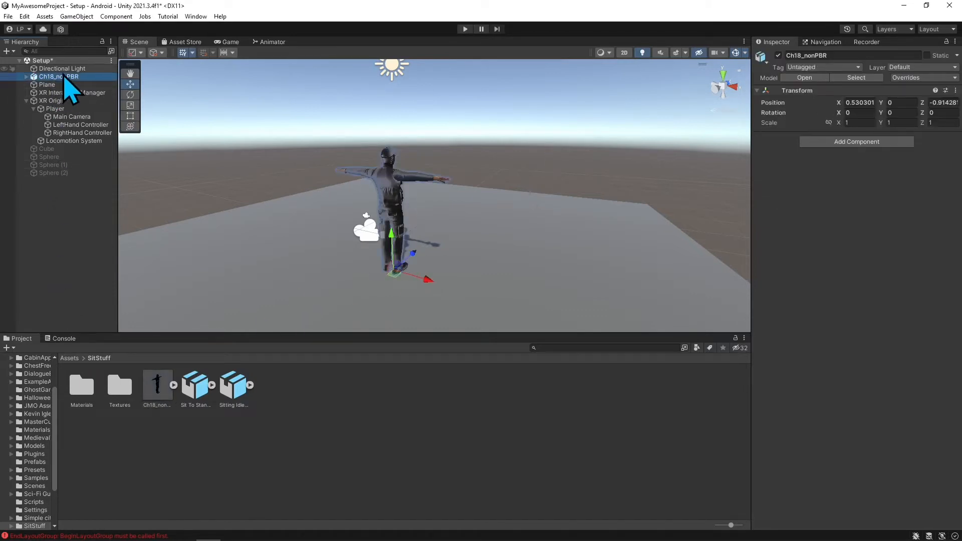
click(902, 112)
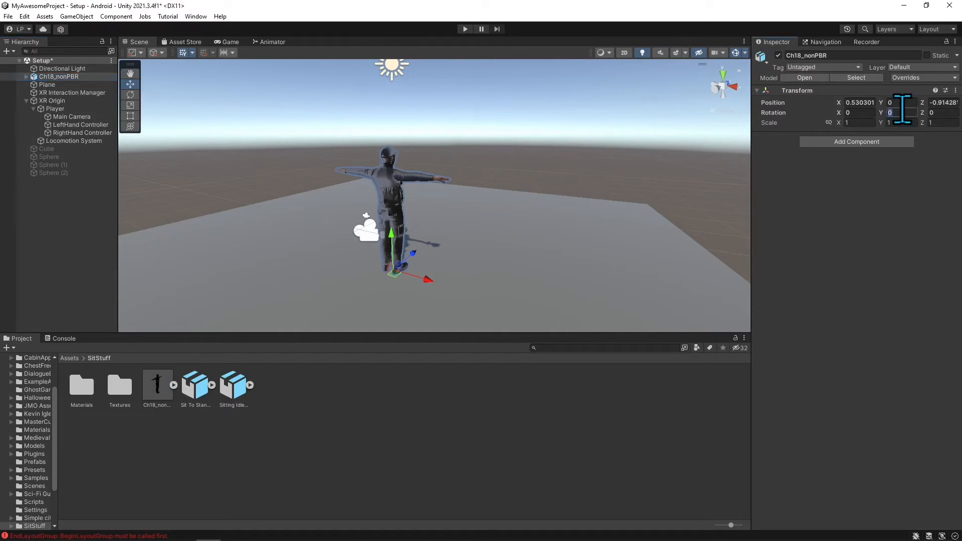
text(180)
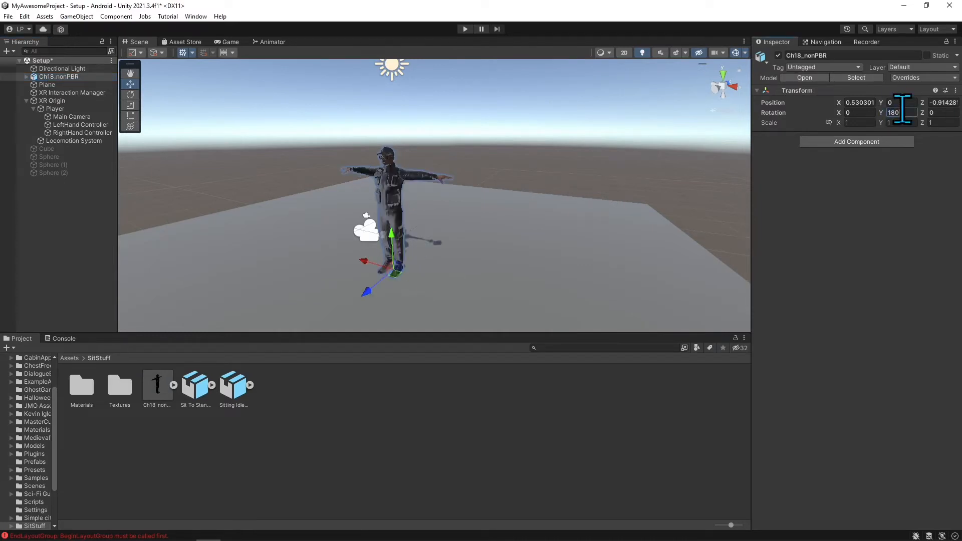
- Lower the Smoothness of the Ch18_Body material to about 0.197 and fix its normal map texture import
scroll(380, 212, up, 8)
middle_drag(380, 212, 429, 223)
scroll(428, 223, down, 3)
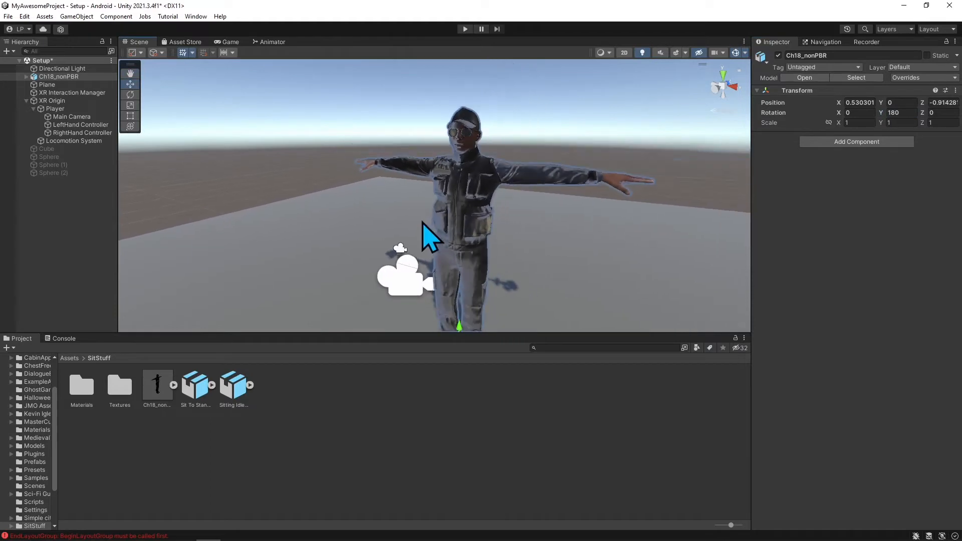
click(92, 396)
double_click(92, 395)
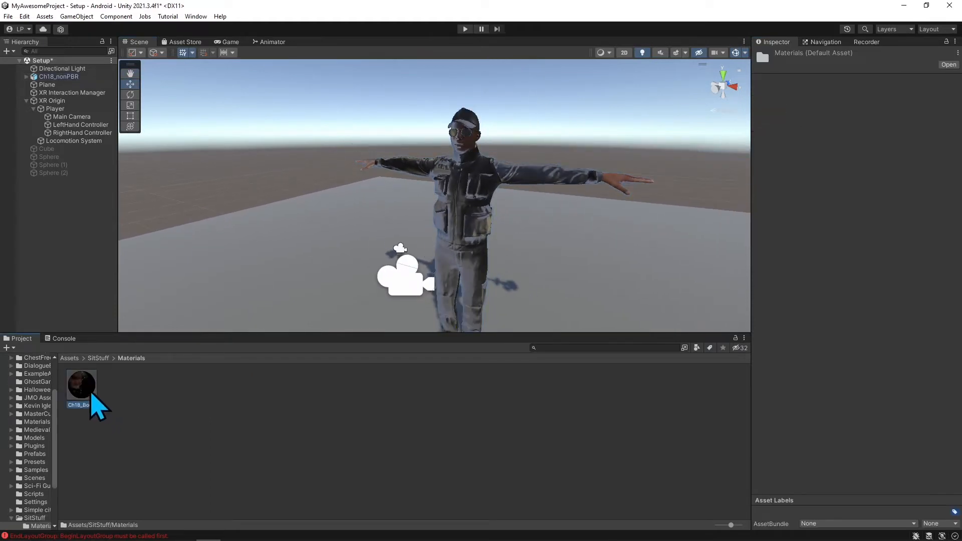
click(90, 393)
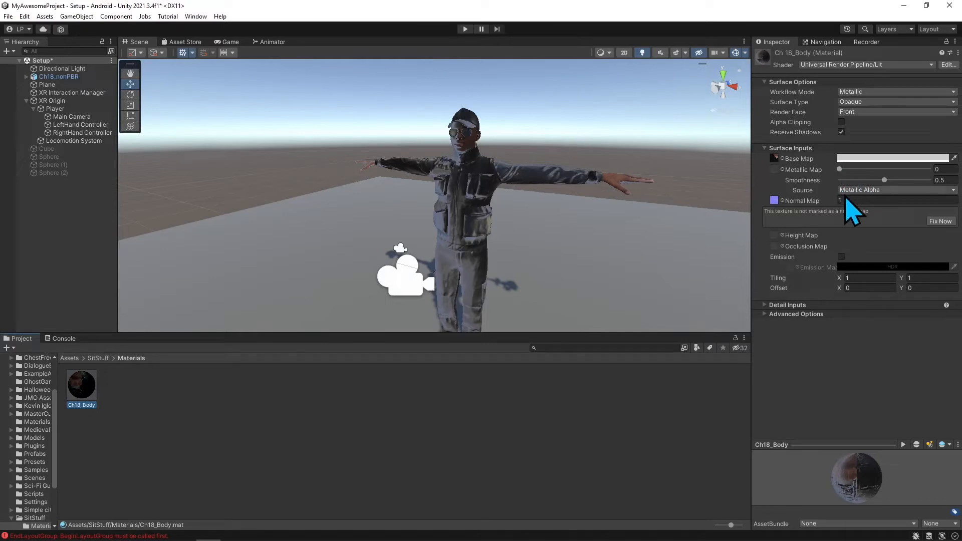
drag(883, 181, 814, 166)
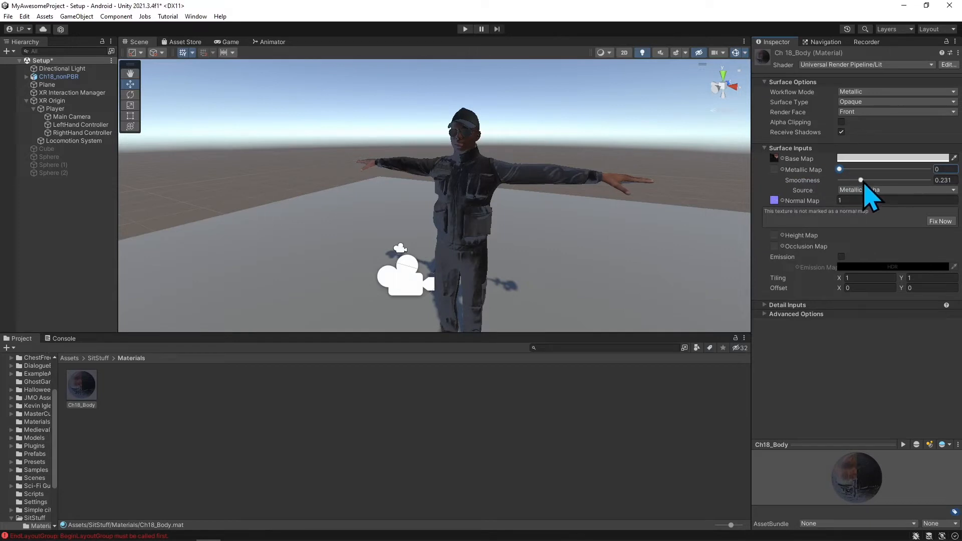
mouse_move(864, 183)
mouse_down()
mouse_move(871, 183)
mouse_move(844, 177)
mouse_move(858, 183)
mouse_up()
scroll(696, 248, down, 3)
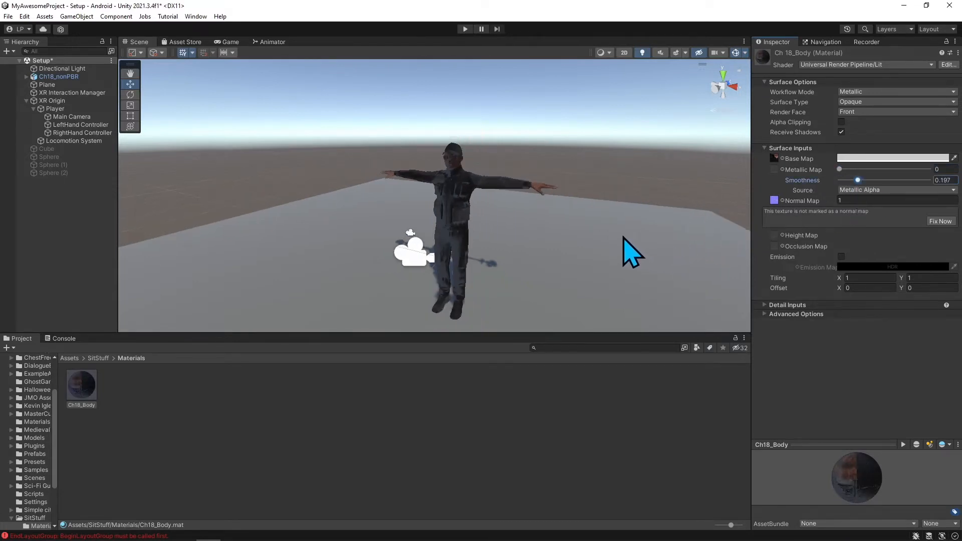
click(929, 221)
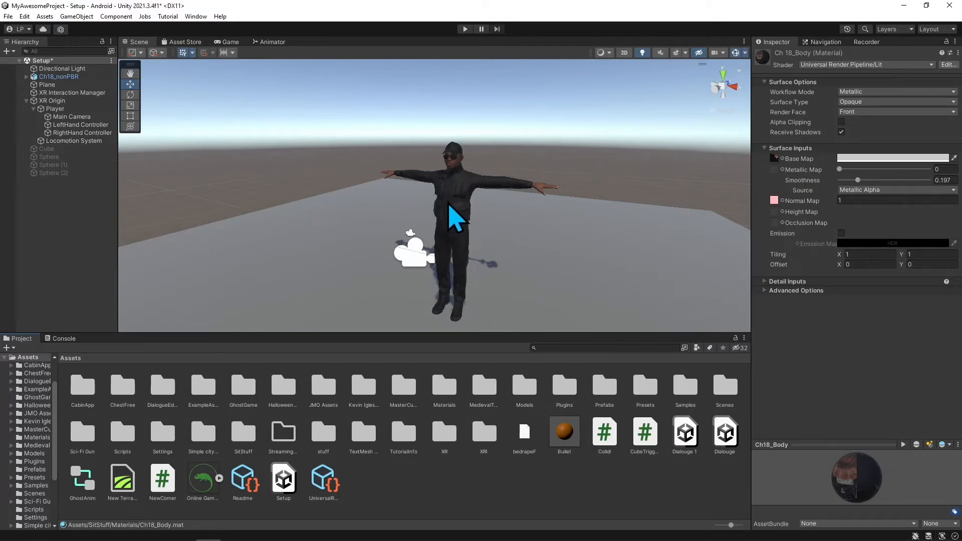
- Look up the Dialogue Editor asset in the Package Manager by searching for "dialou", and close the manager
click(196, 16)
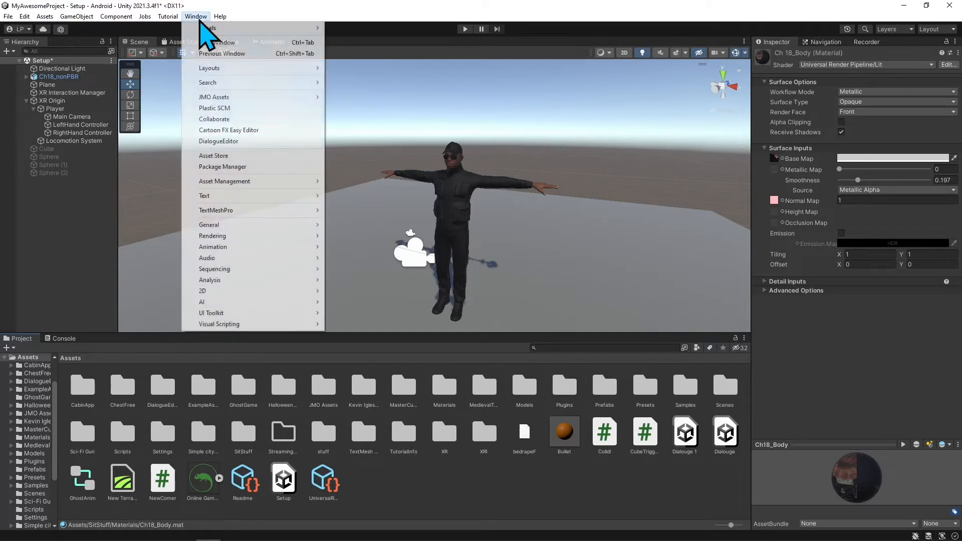
mouse_move(221, 16)
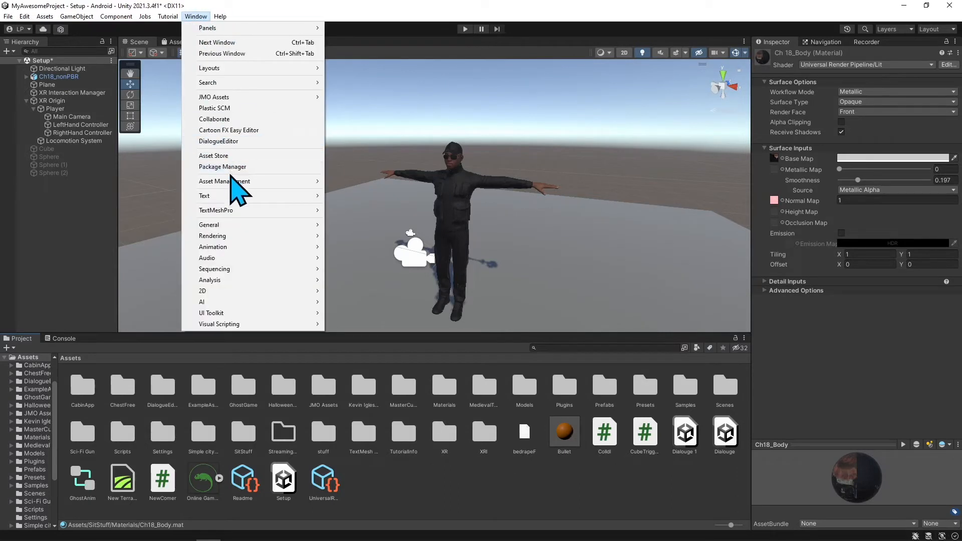
click(230, 168)
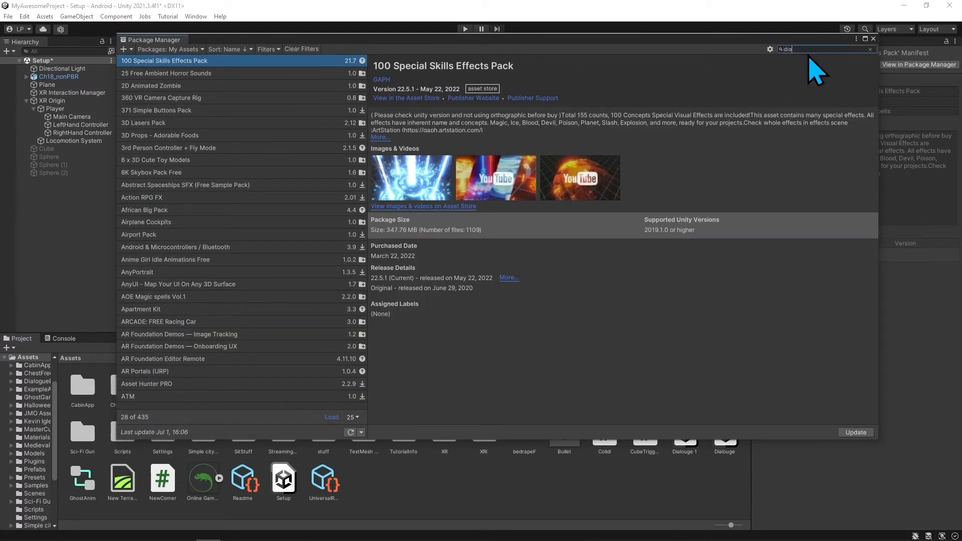
text(lou)
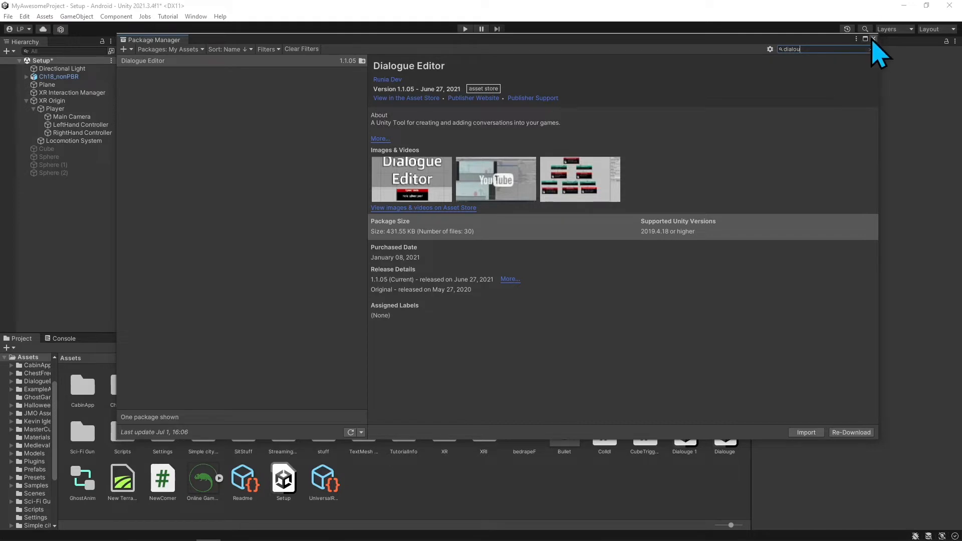
click(873, 39)
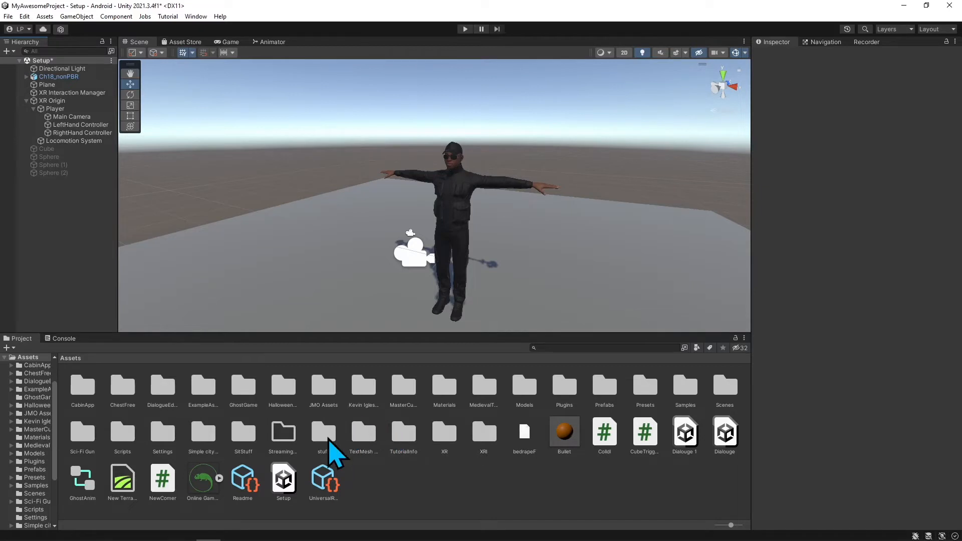
- Open the DialogueEditor folder in the project assets and add an XR UI Canvas as a child of Ch18_nonPBR
double_click(160, 390)
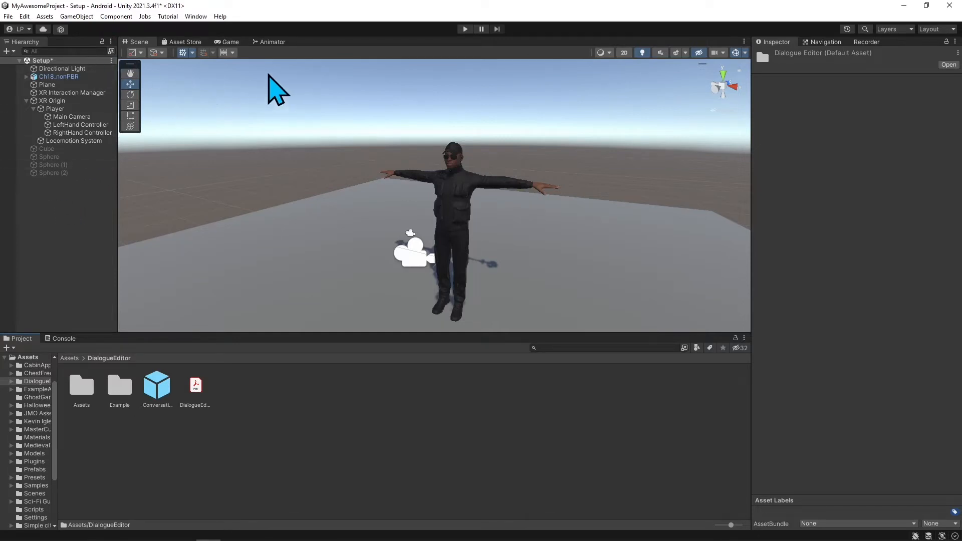
right_click(66, 77)
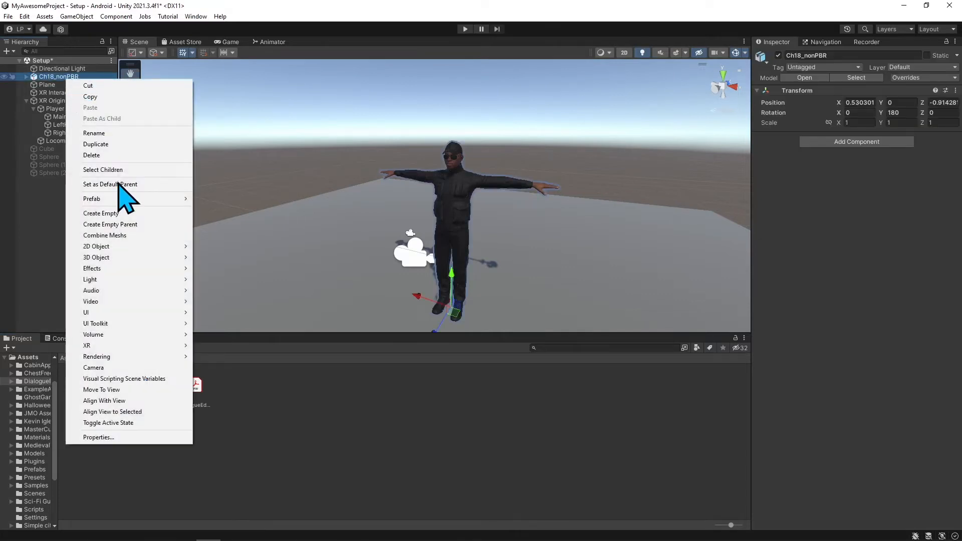
mouse_move(133, 313)
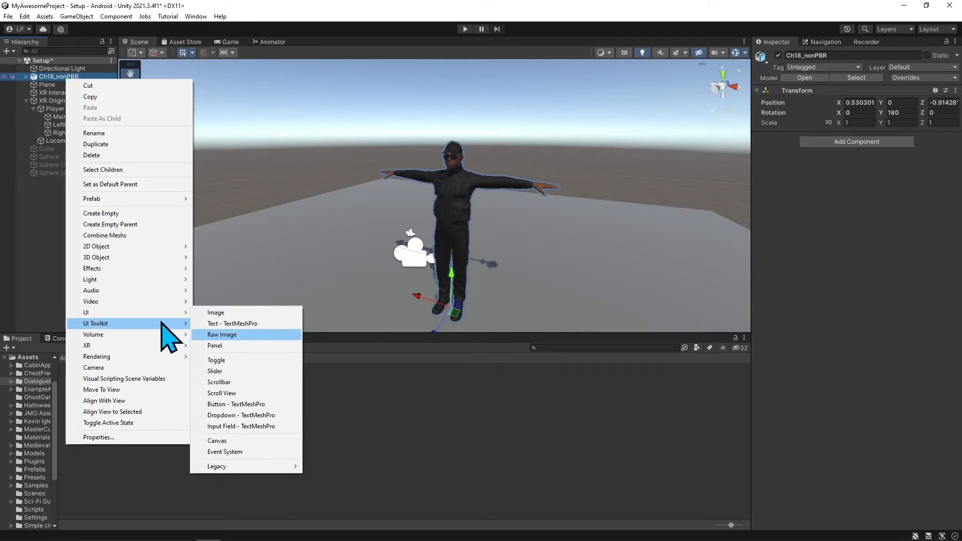
mouse_move(147, 347)
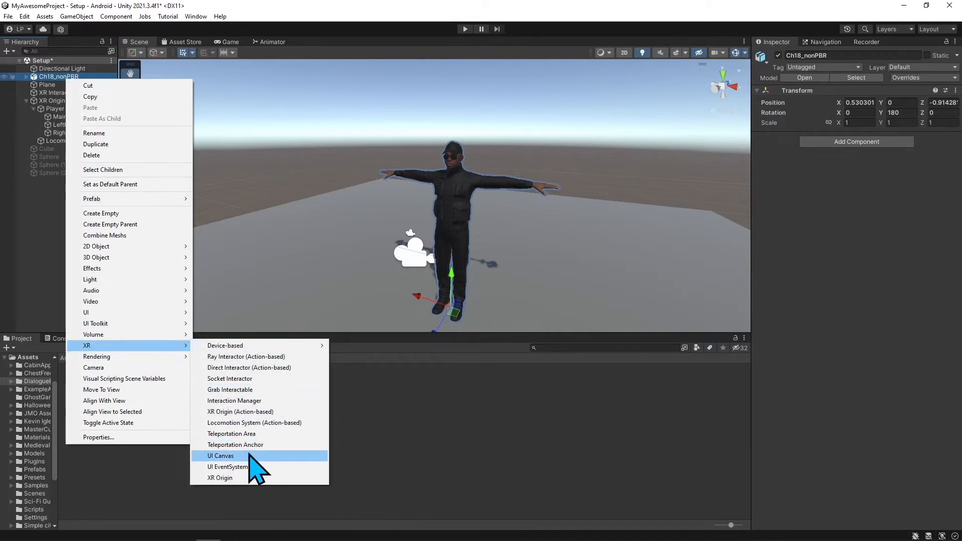
click(223, 455)
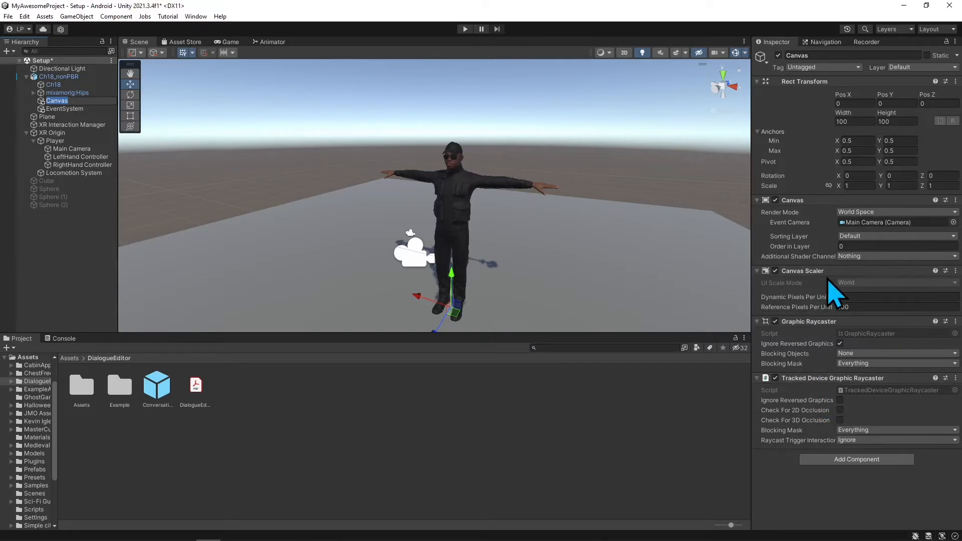
- Try a width and height of 10 for the Canvas, and reduce both to 5
click(857, 121)
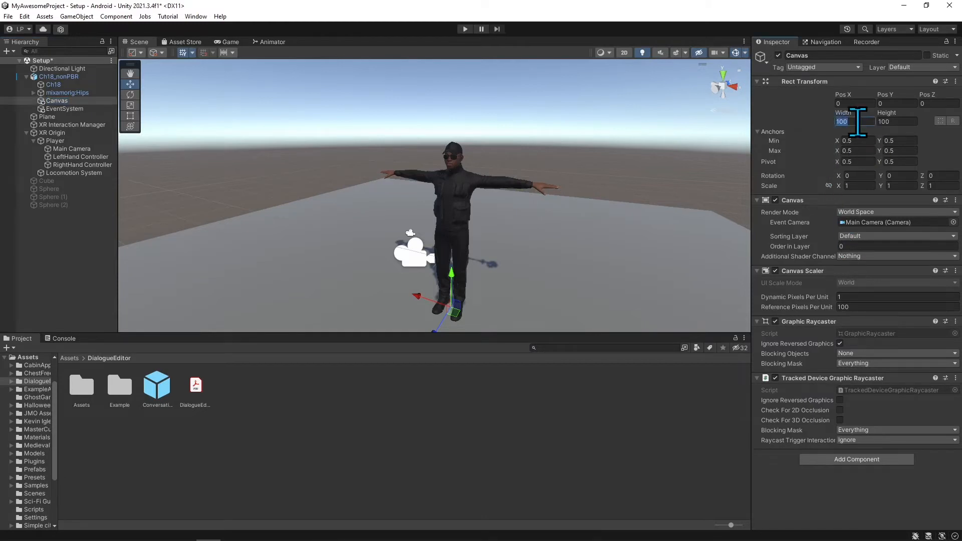
text(10)
key(Tab)
text(10)
scroll(548, 161, down, 6)
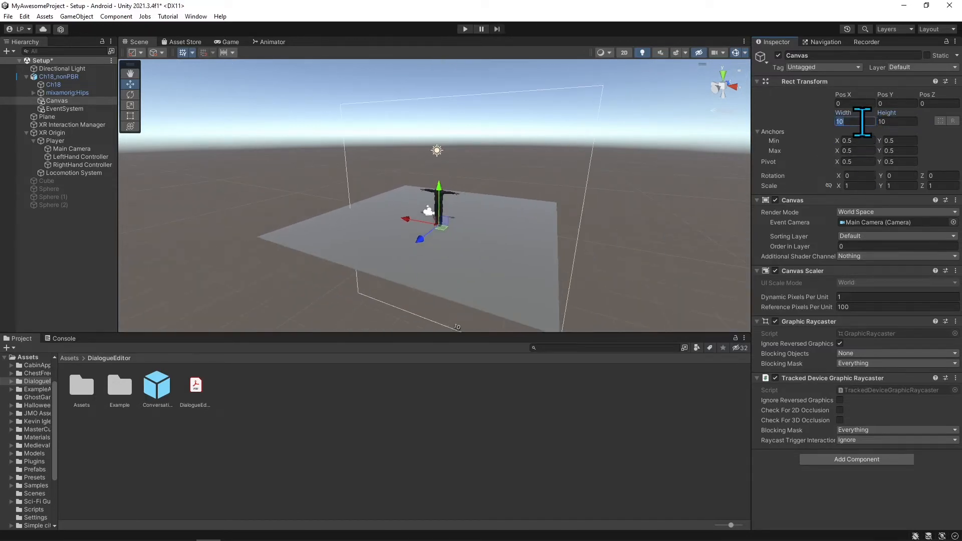
text(5)
key(Tab)
text(5)
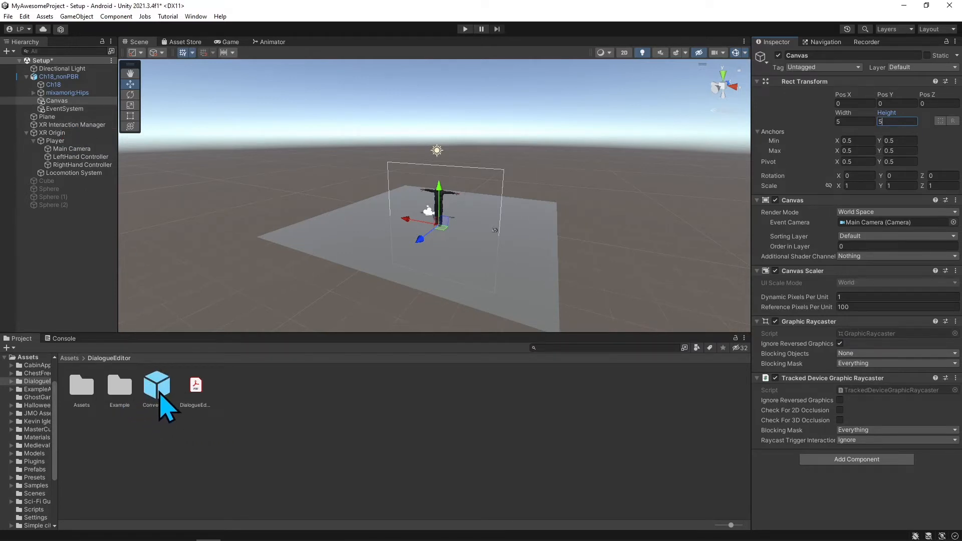
- Place the ConversationManager prefab inside the Canvas and set its scale to 0.003 on X, Y and Z
drag(160, 393, 60, 104)
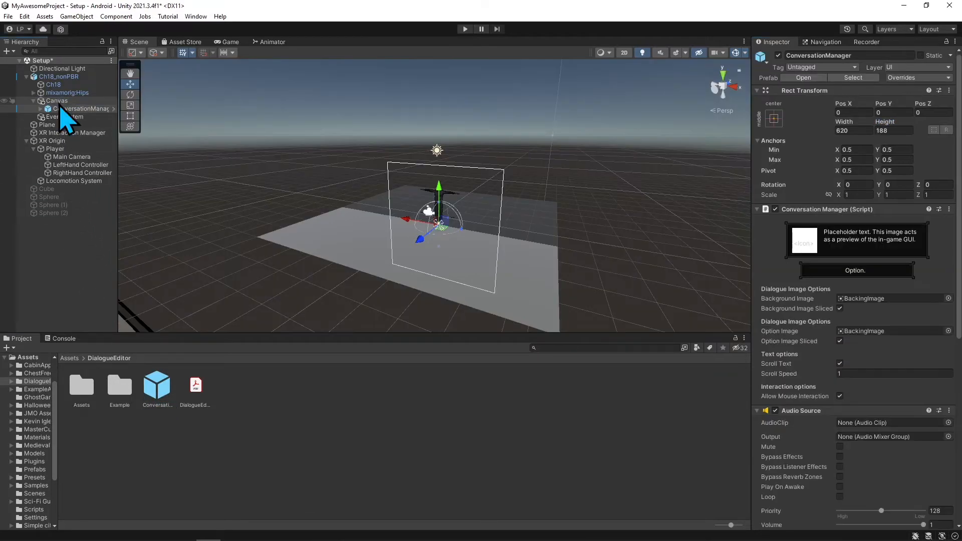
click(828, 194)
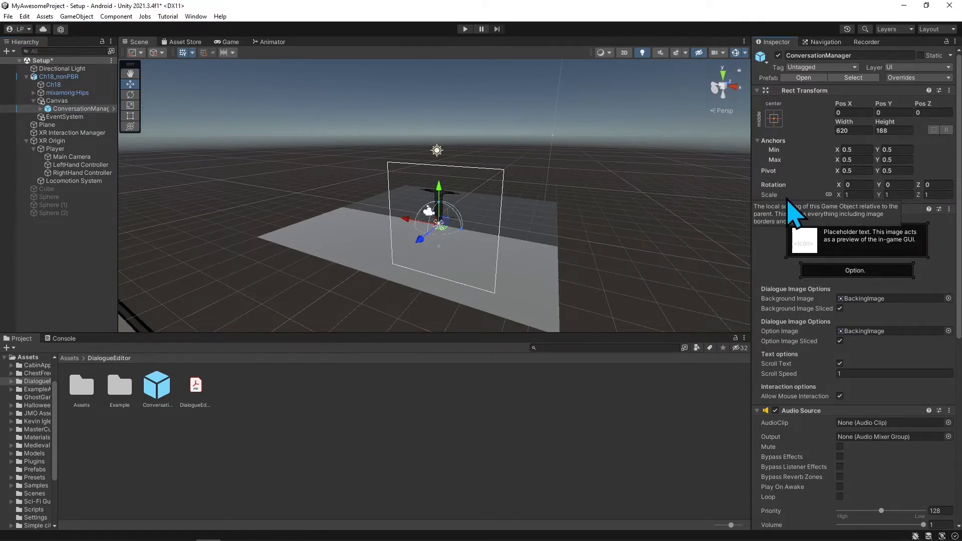
click(846, 195)
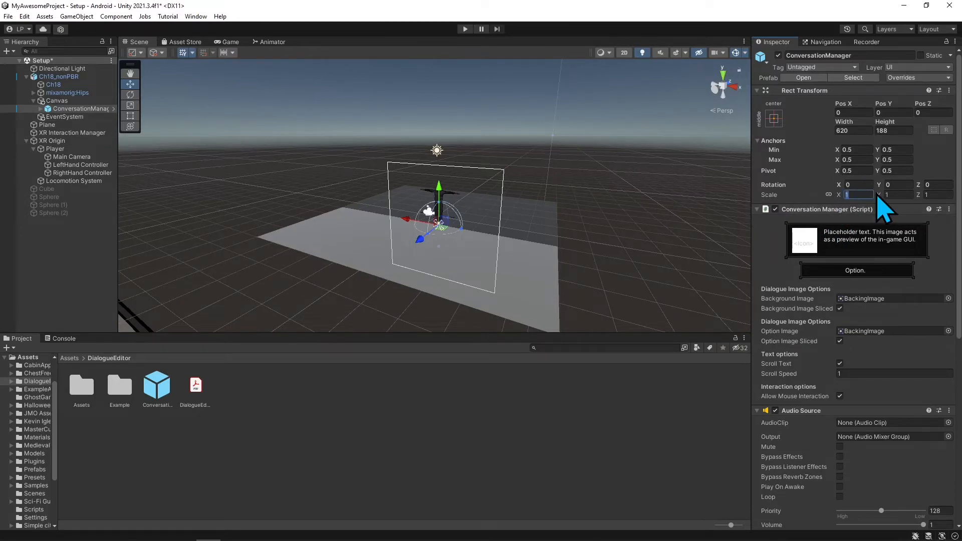
text(0.003)
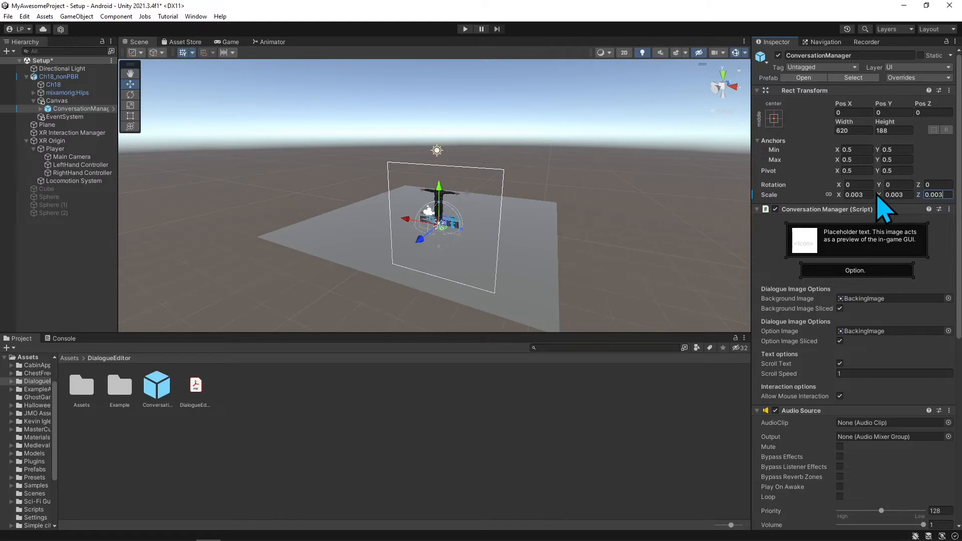
- Set the Y rotation of ConversationManager to 180
scroll(442, 221, up, 7)
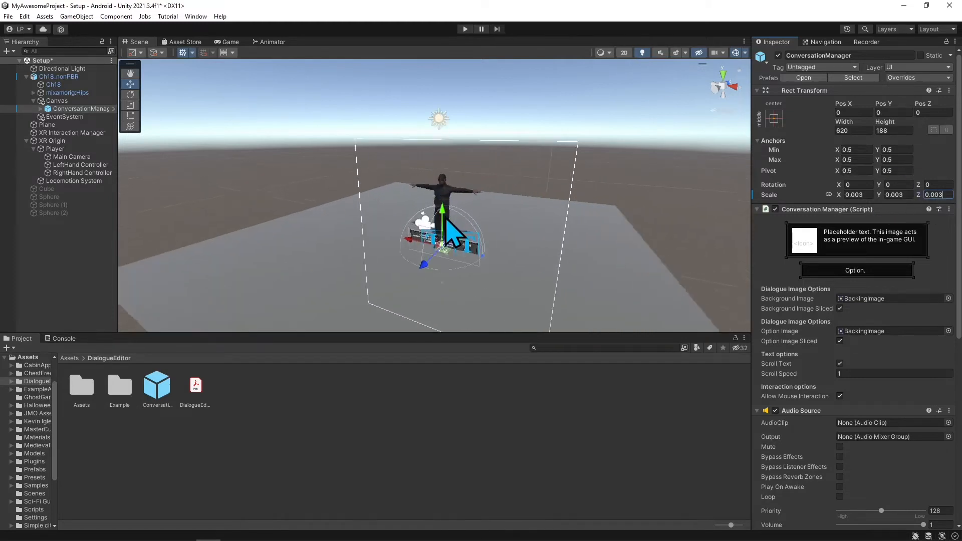
middle_drag(471, 234, 457, 197)
scroll(481, 205, up, 5)
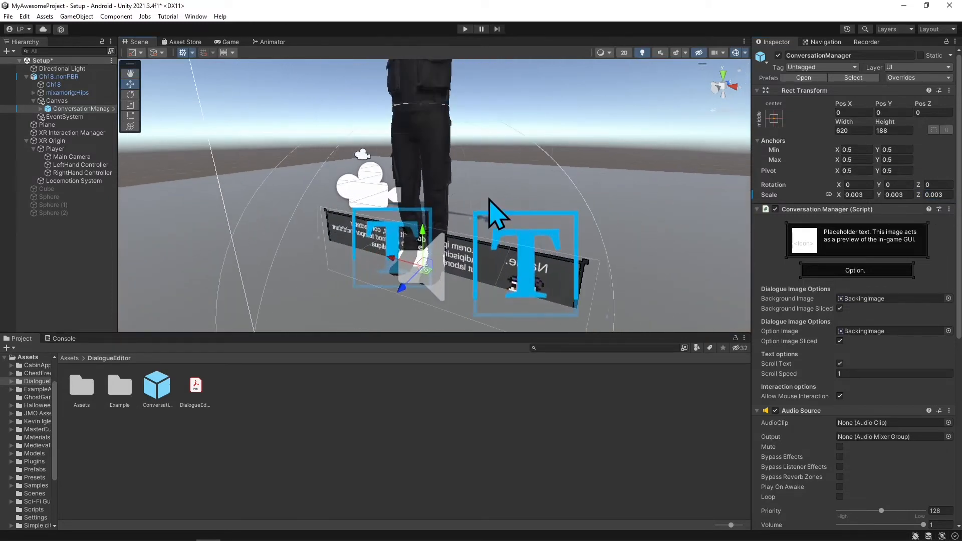
scroll(503, 224, down, 2)
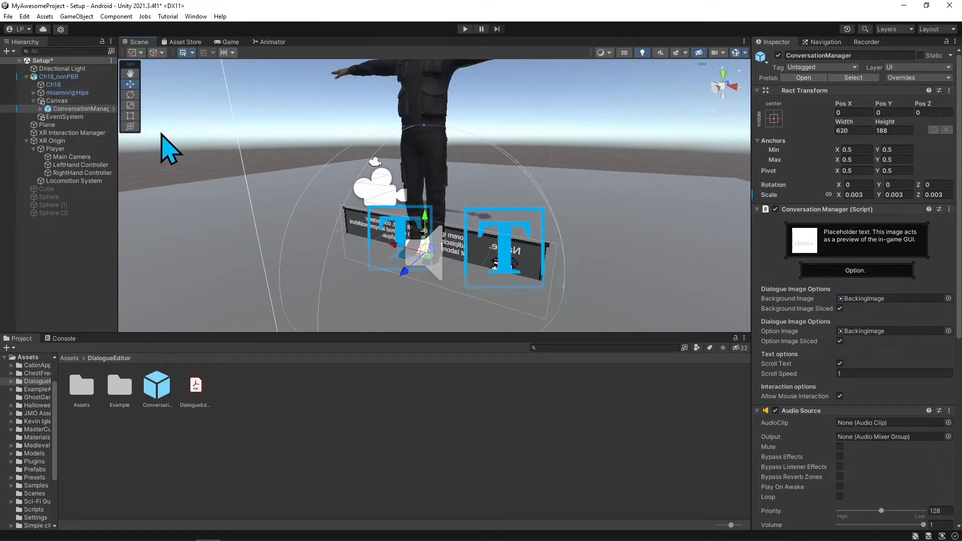
scroll(339, 208, down, 1)
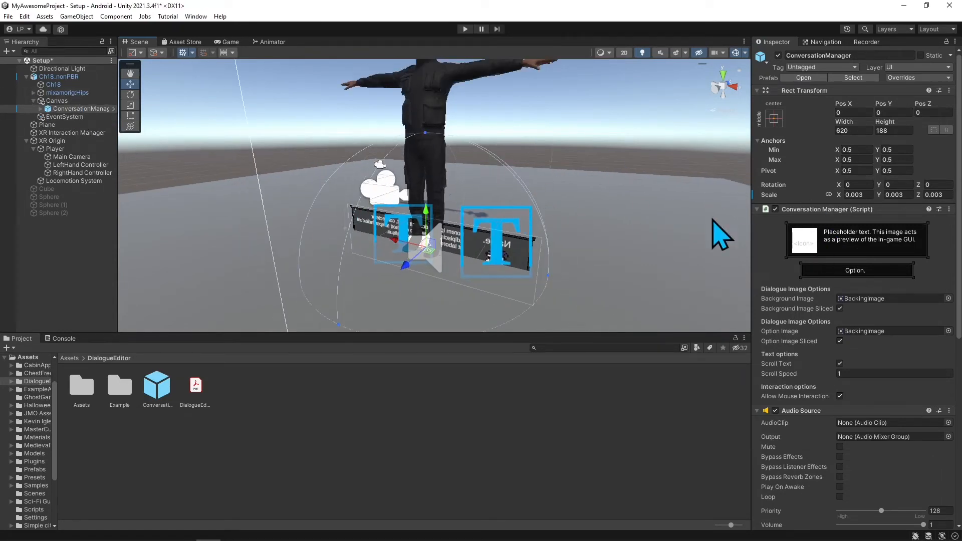
click(900, 185)
text(180)
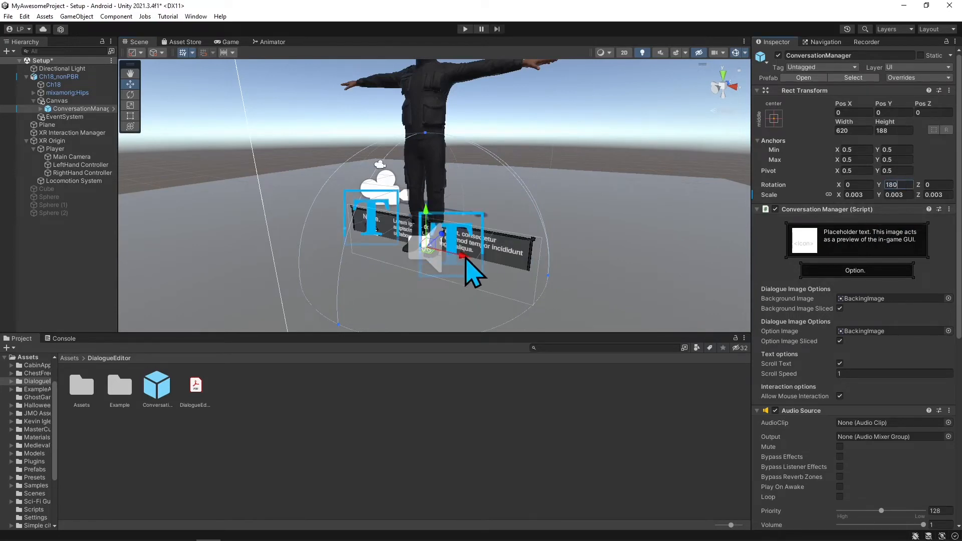
- Move ConversationManager in front of the character to about Y 0.796 and Z 0.556, and turn off the scene gizmos
scroll(461, 266, down, 2)
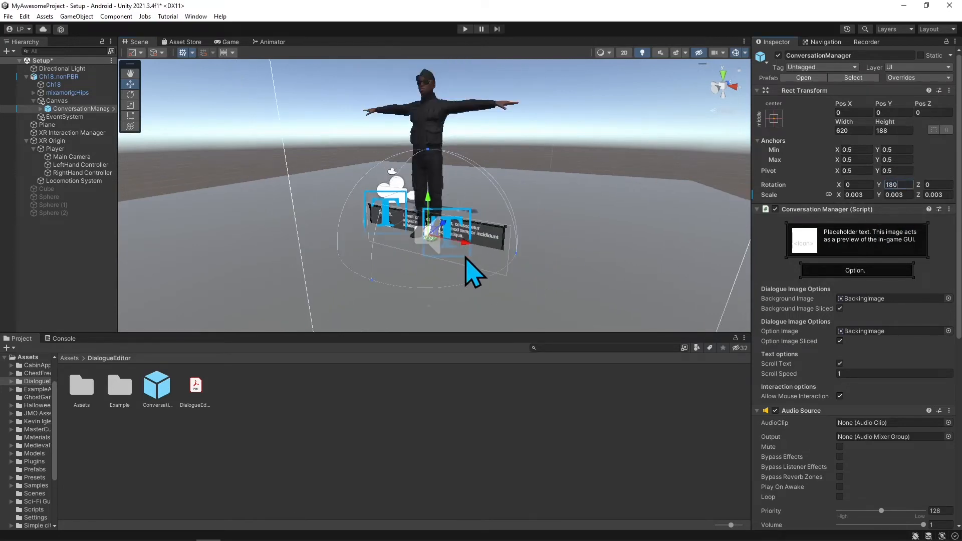
drag(434, 214, 417, 182)
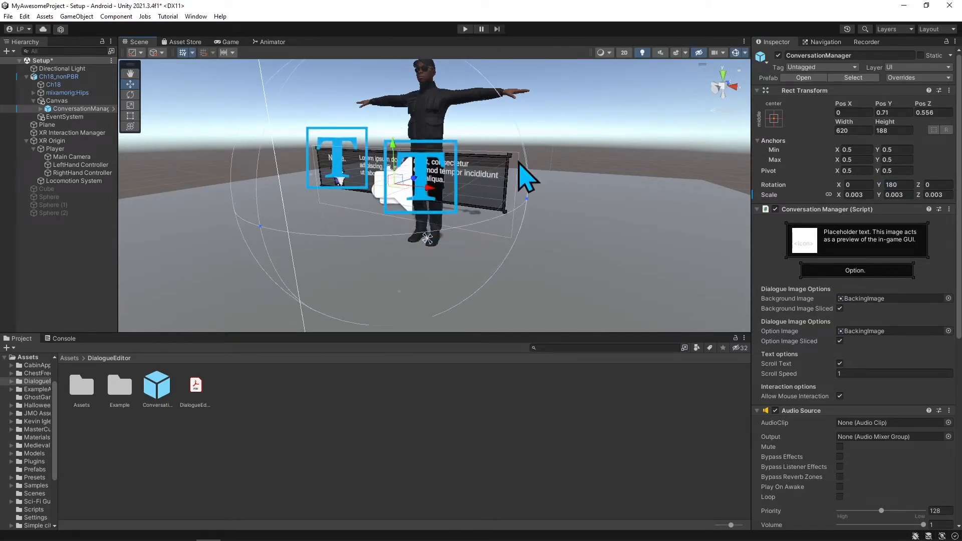
click(735, 52)
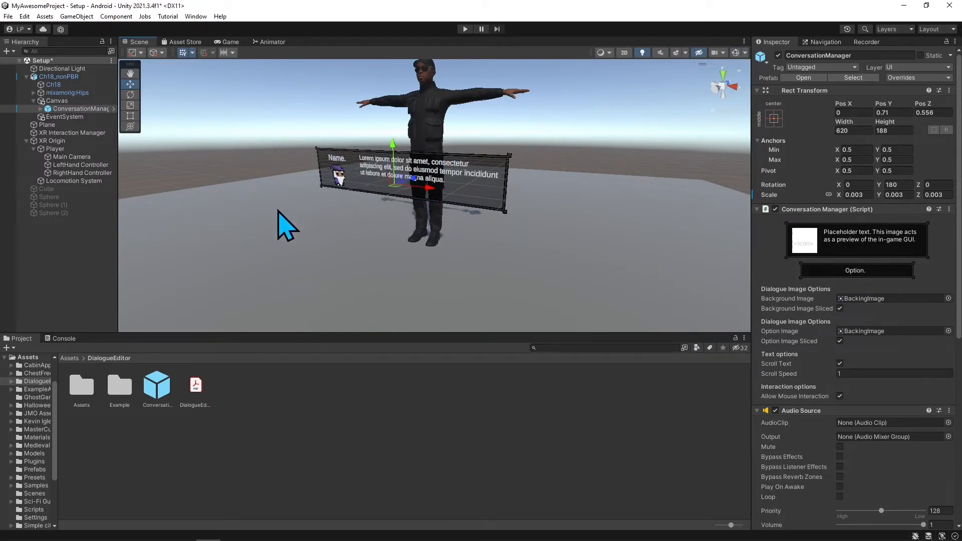
drag(394, 146, 392, 135)
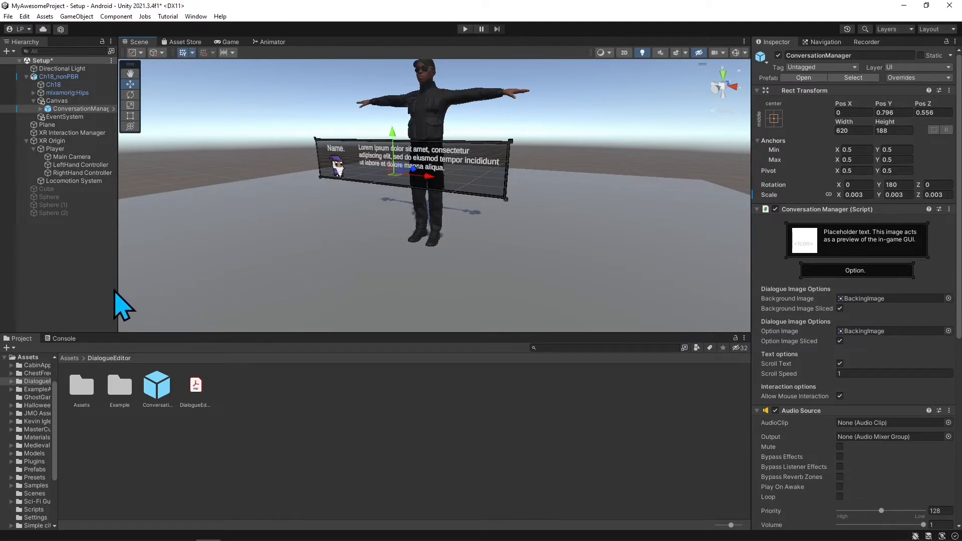
- Create an empty scene object named NPCConvo and reset its transform
right_click(45, 227)
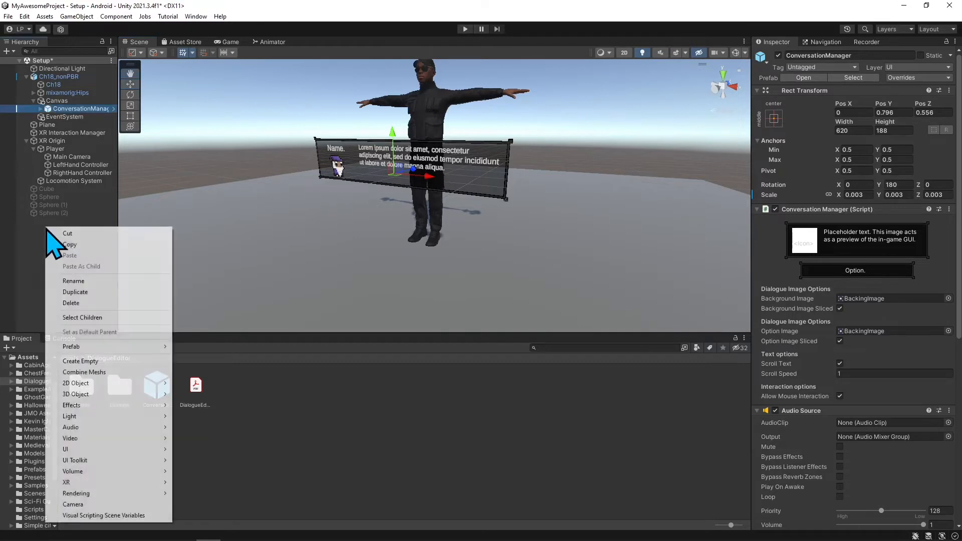
click(111, 361)
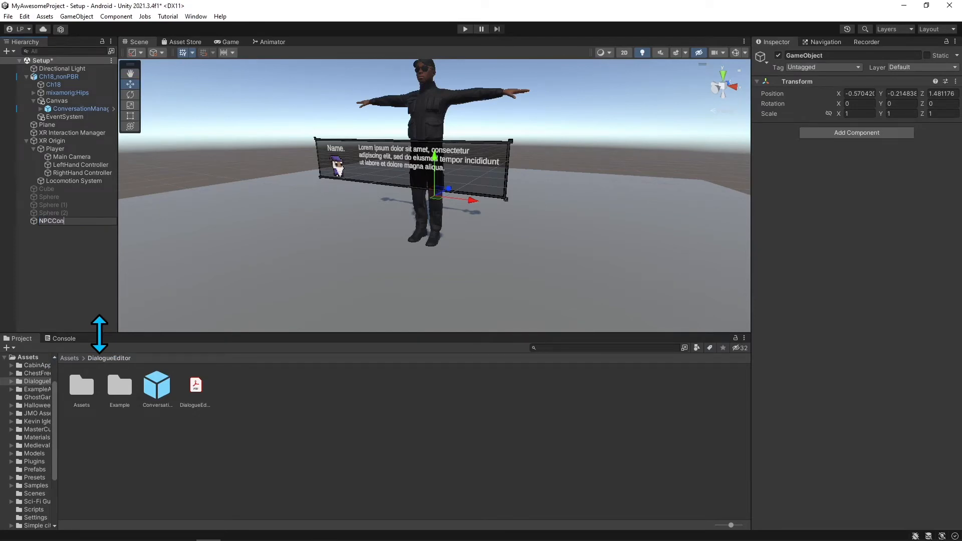
text(NPCConvo)
key(Return)
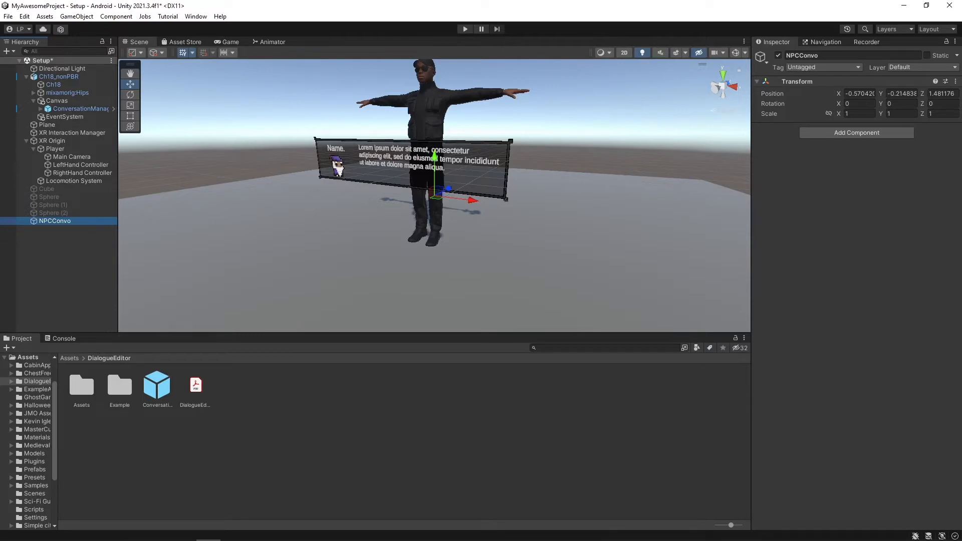
right_click(63, 224)
right_click(801, 89)
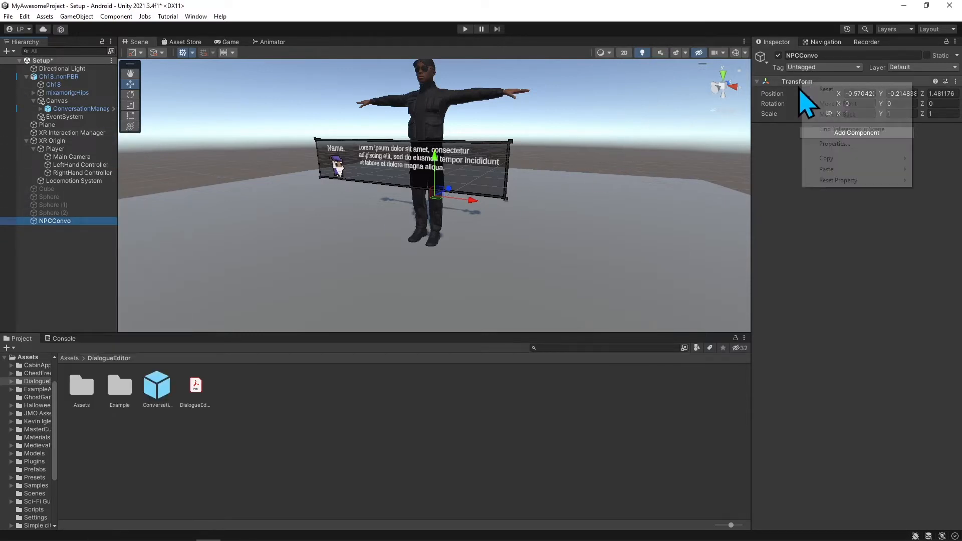
click(808, 89)
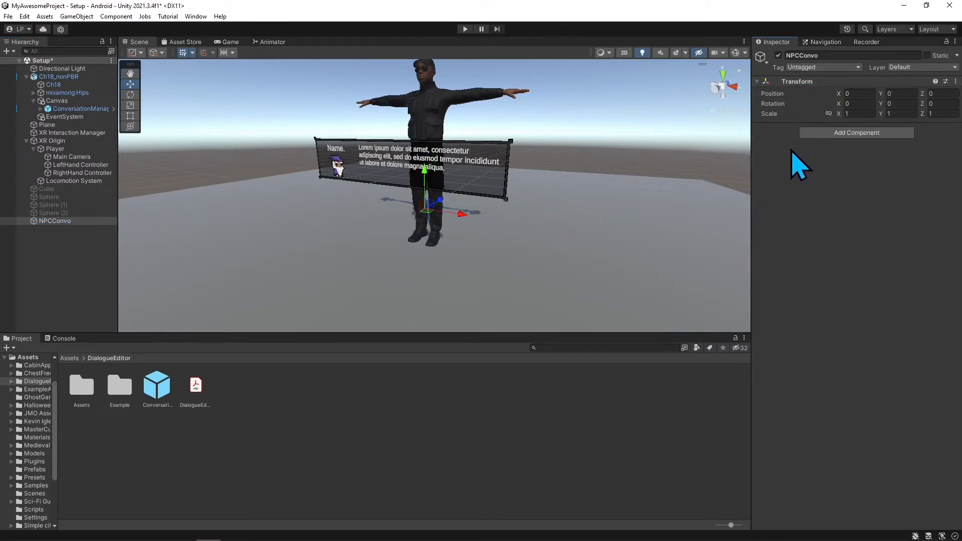
- Add the NPC Conversation component to the NPCConvo object
click(831, 134)
text(npc)
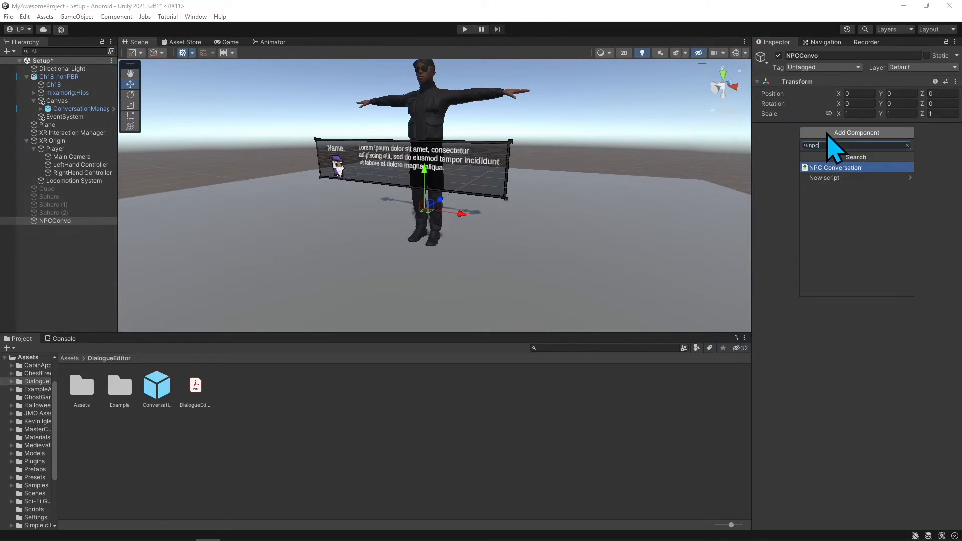
click(850, 169)
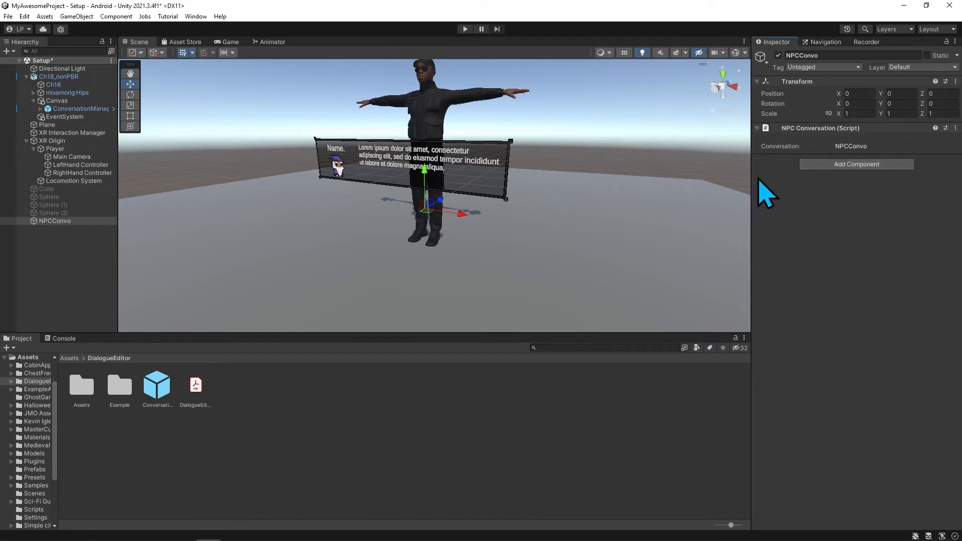
- Open the NPCConvo conversation in the Dialogue Editor
click(52, 221)
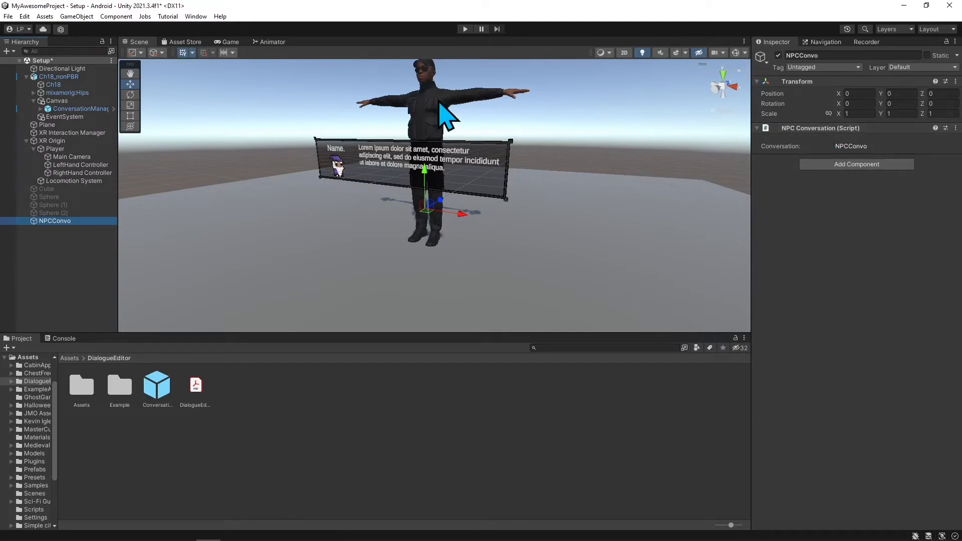
click(195, 16)
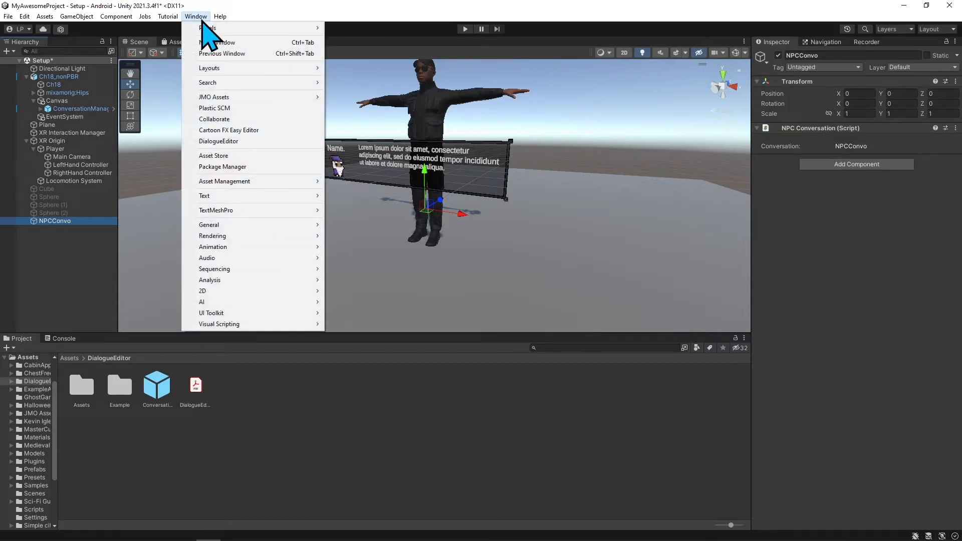
click(251, 142)
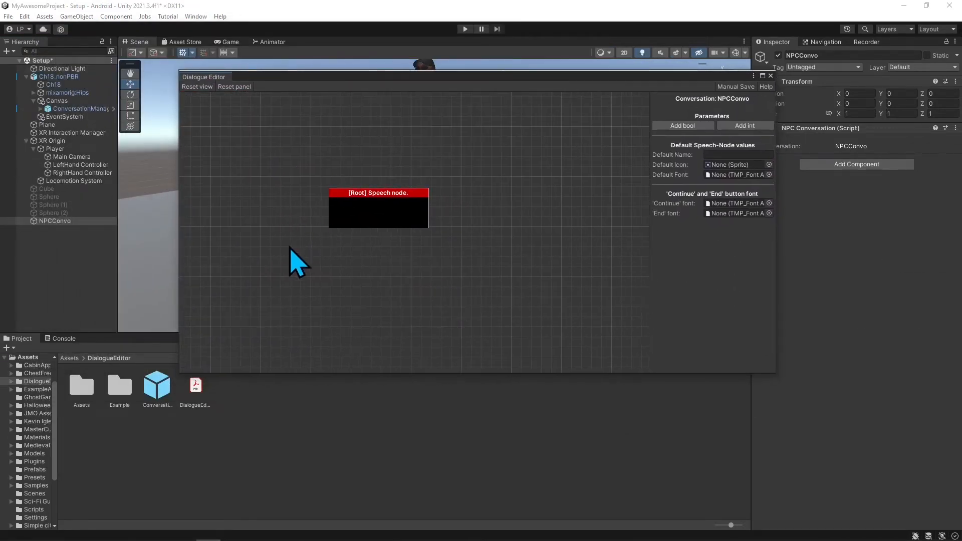
- Fill in the root speech node with the character's name and the dialogue "Hello, My friend. Were you looking for me?"
click(404, 203)
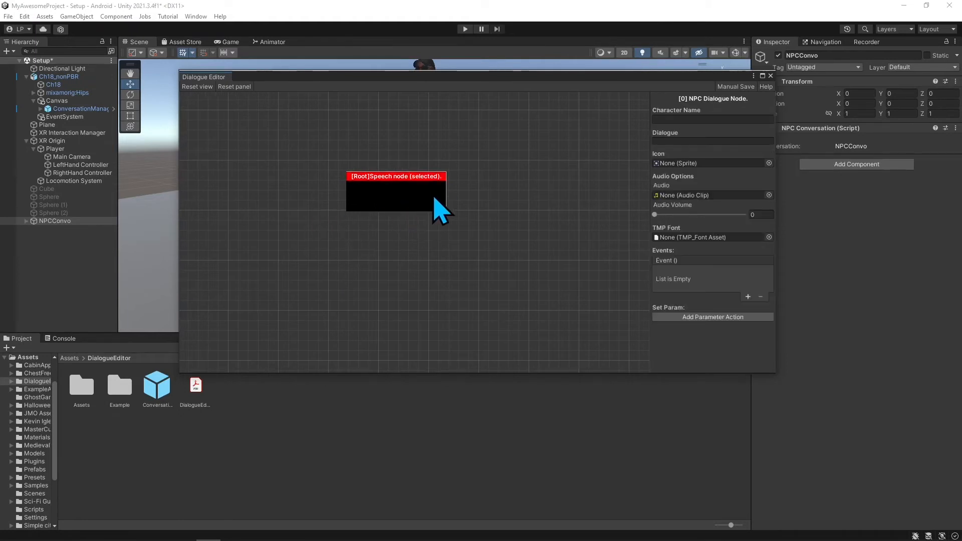
click(704, 120)
text(David)
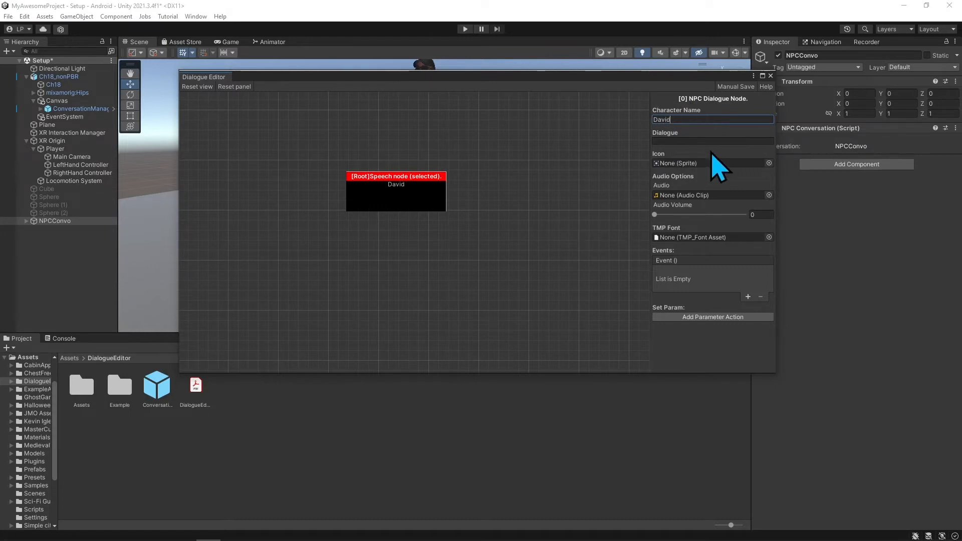
click(709, 143)
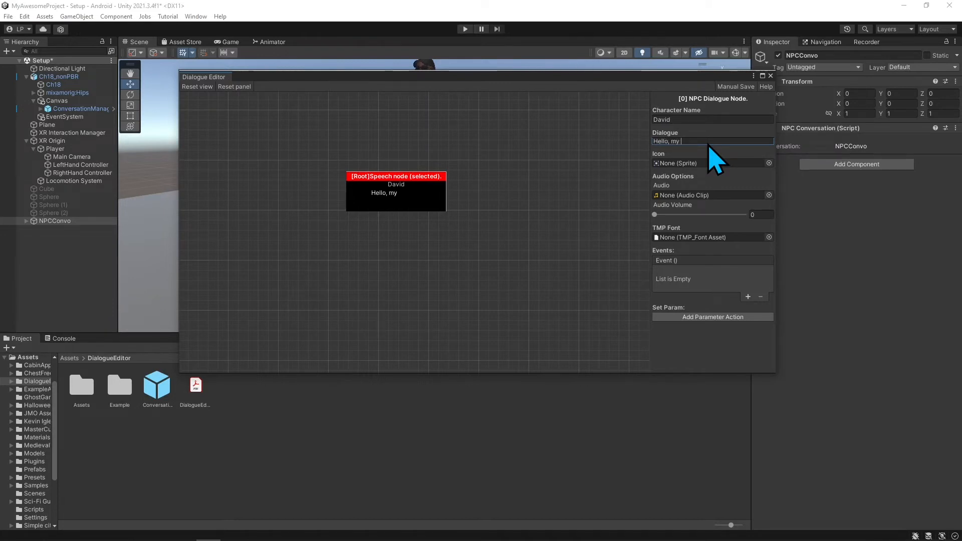
key(BackSpace)
key(BackSpace)
key(BackSpace)
text(My friend. Were you looki)
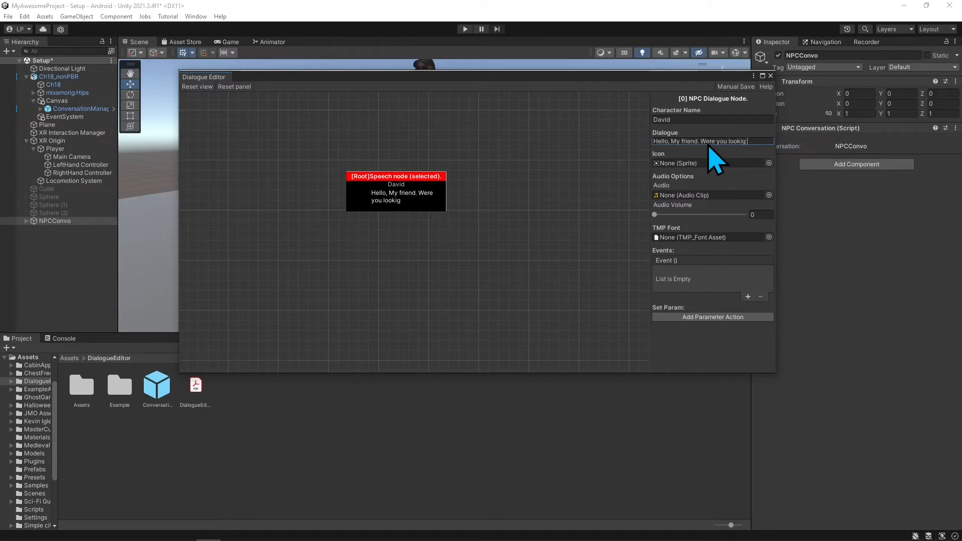
text(ng for me?)
- Create a speech node below the root speech node and delete it again
right_click(394, 200)
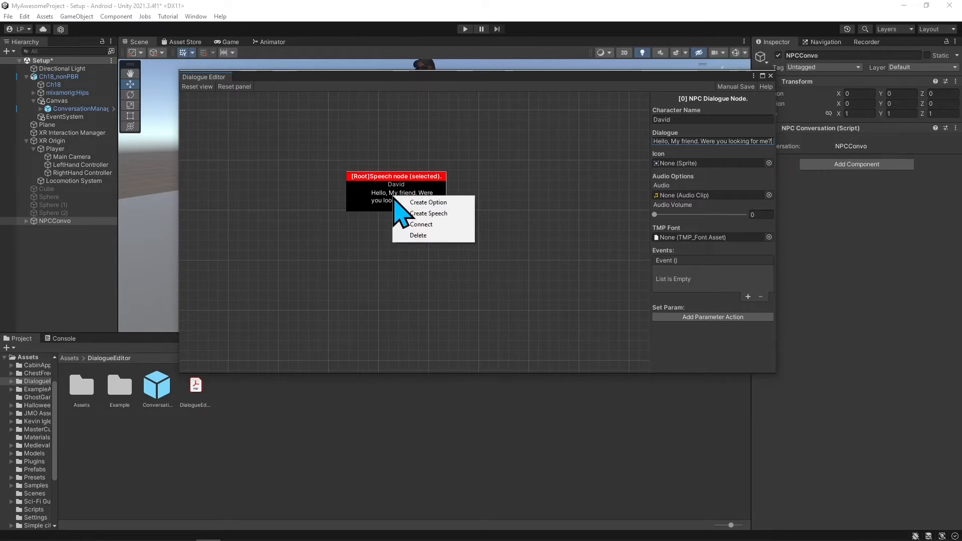
click(436, 213)
drag(484, 271, 417, 287)
click(418, 287)
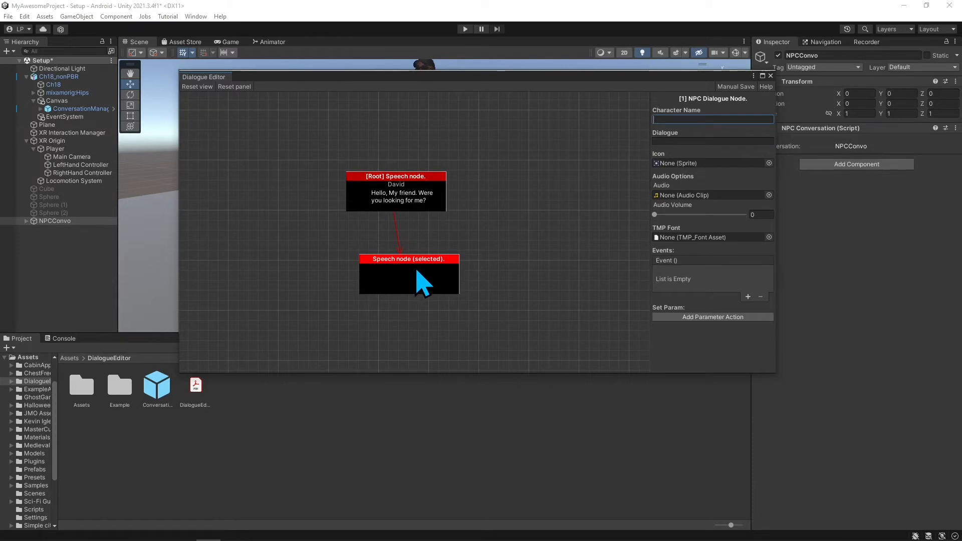
drag(416, 270, 414, 267)
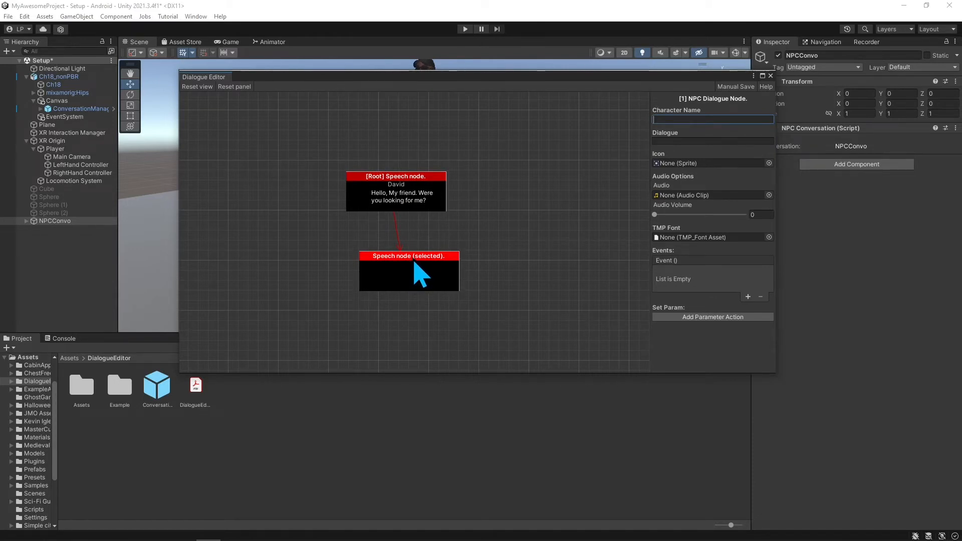
right_click(415, 264)
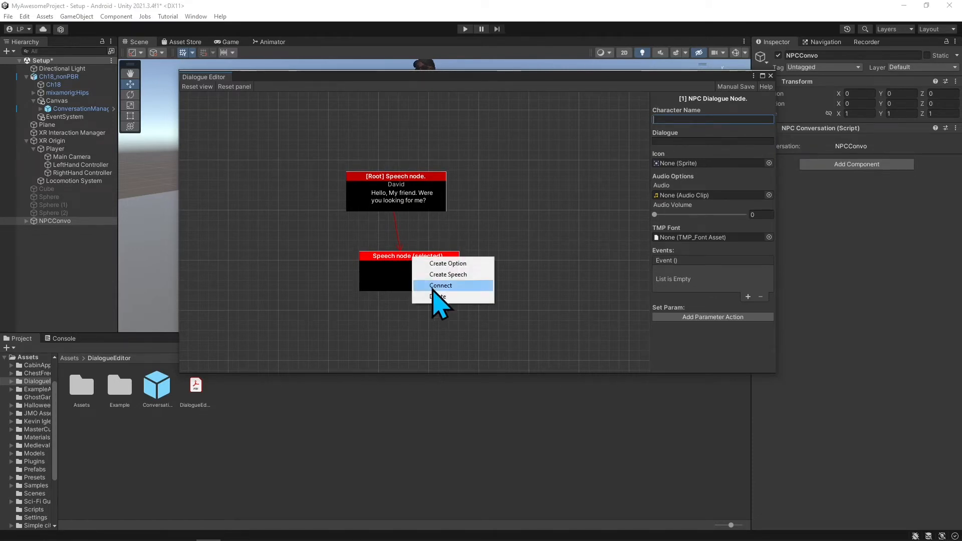
click(422, 299)
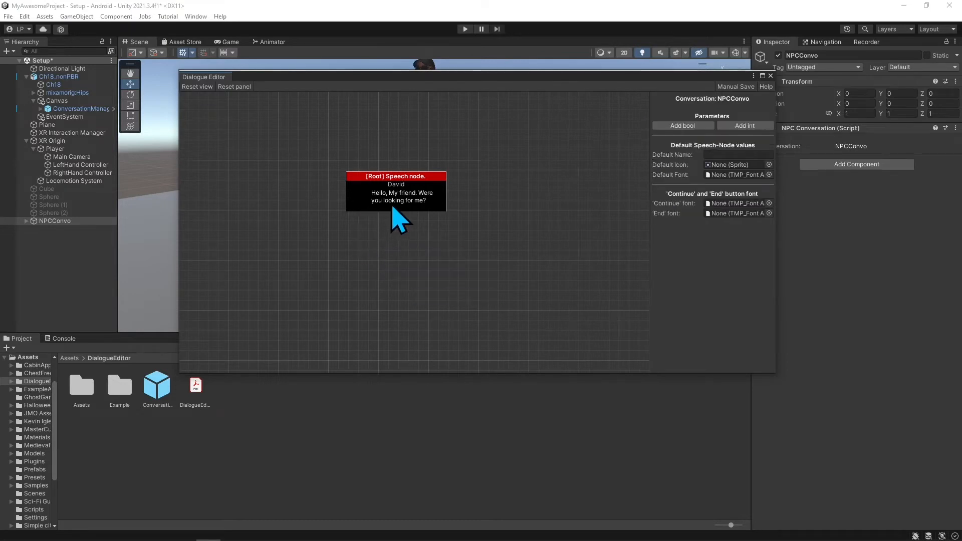
- Add two option nodes to the root speech node with the option texts "Yes" and "No"
right_click(392, 202)
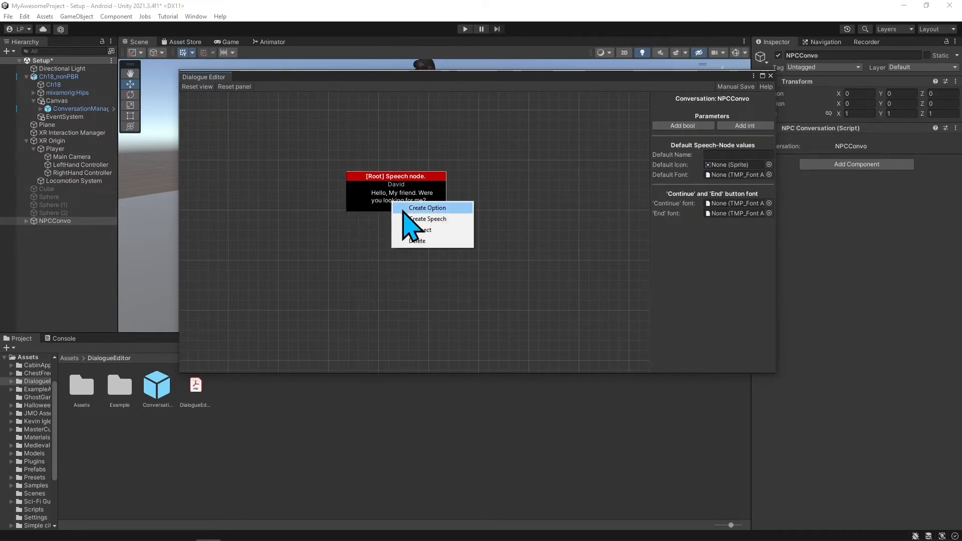
click(411, 208)
click(507, 262)
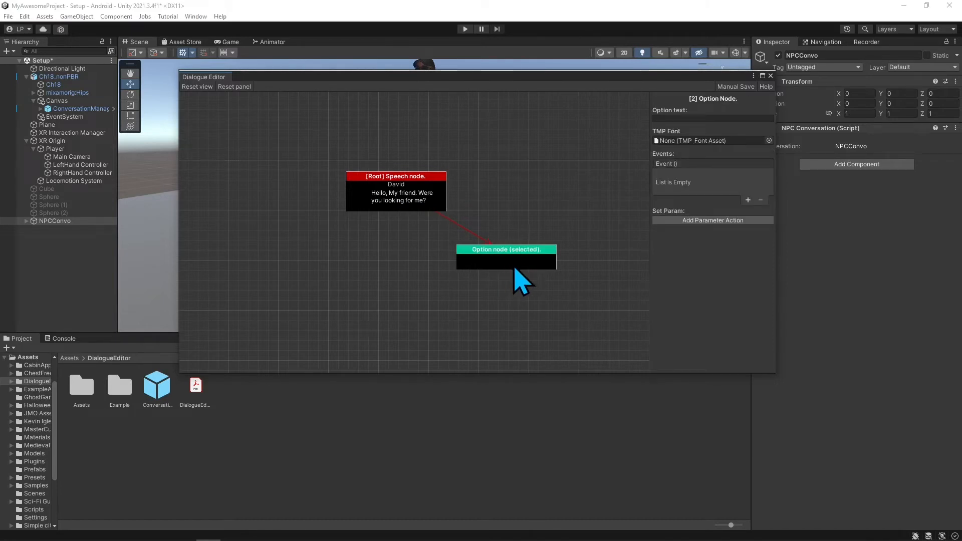
click(722, 120)
right_click(384, 199)
click(401, 203)
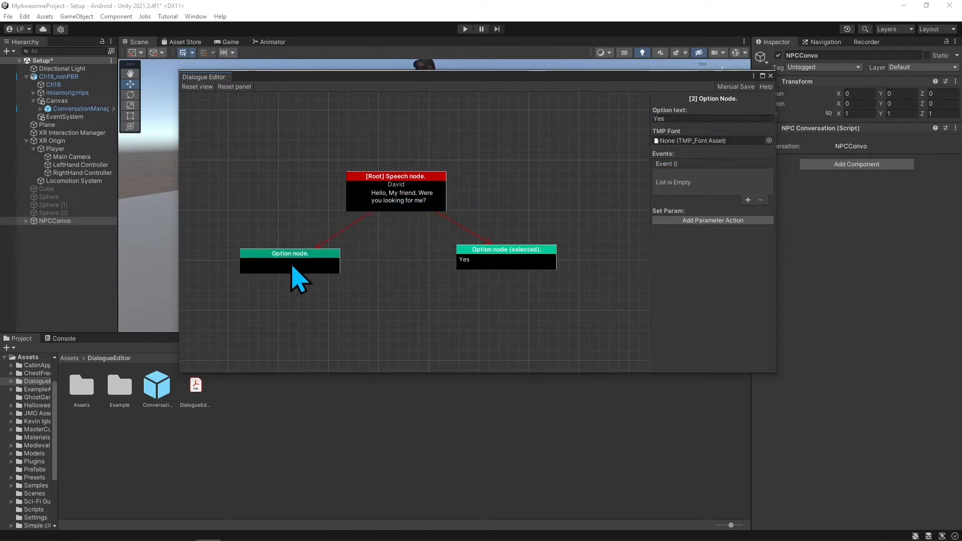
click(299, 281)
click(693, 121)
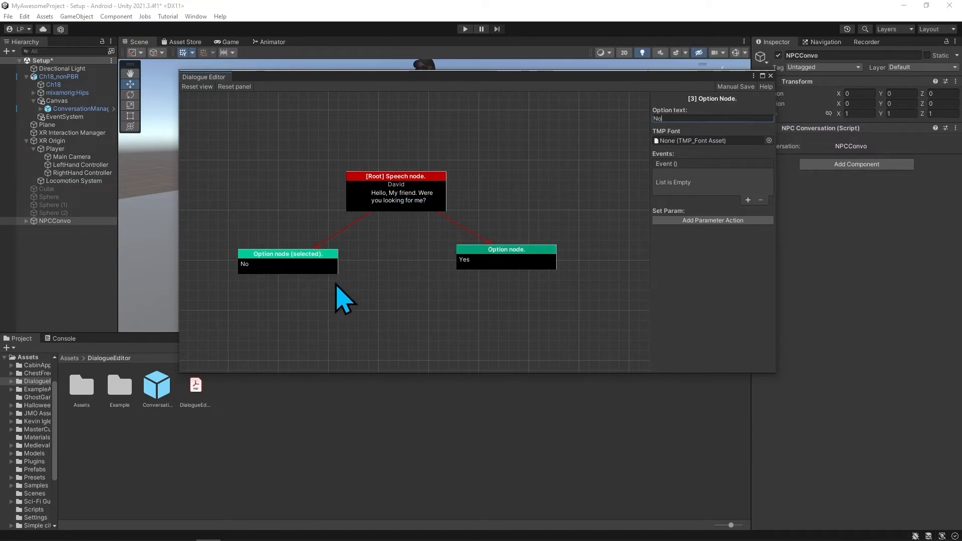
- Create one speech node below the No option and another below the Yes option
right_click(287, 263)
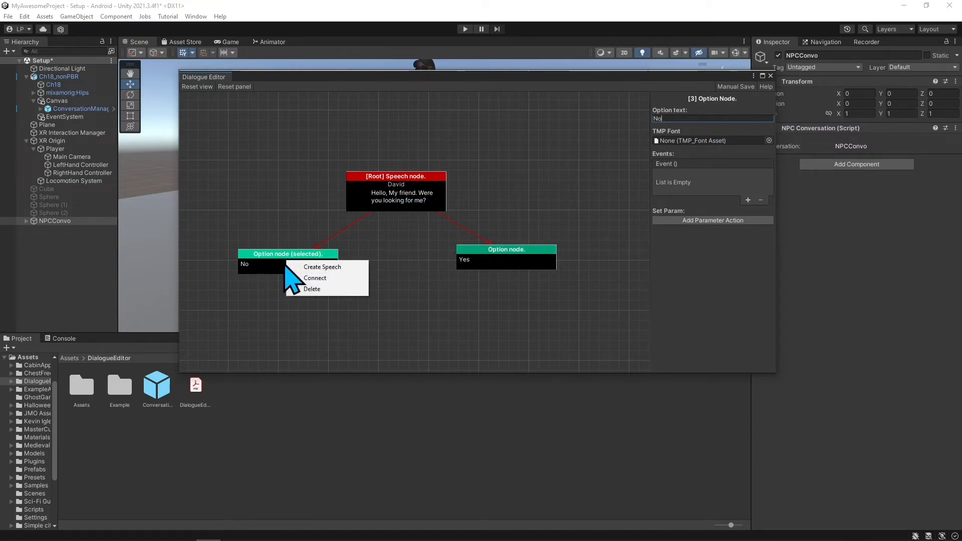
click(311, 267)
click(285, 327)
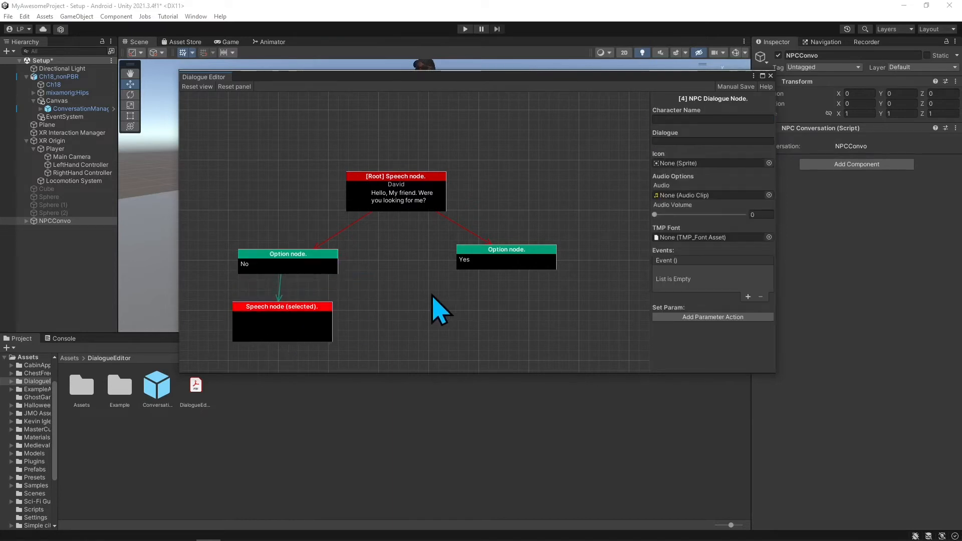
right_click(494, 258)
click(501, 267)
drag(509, 313, 529, 337)
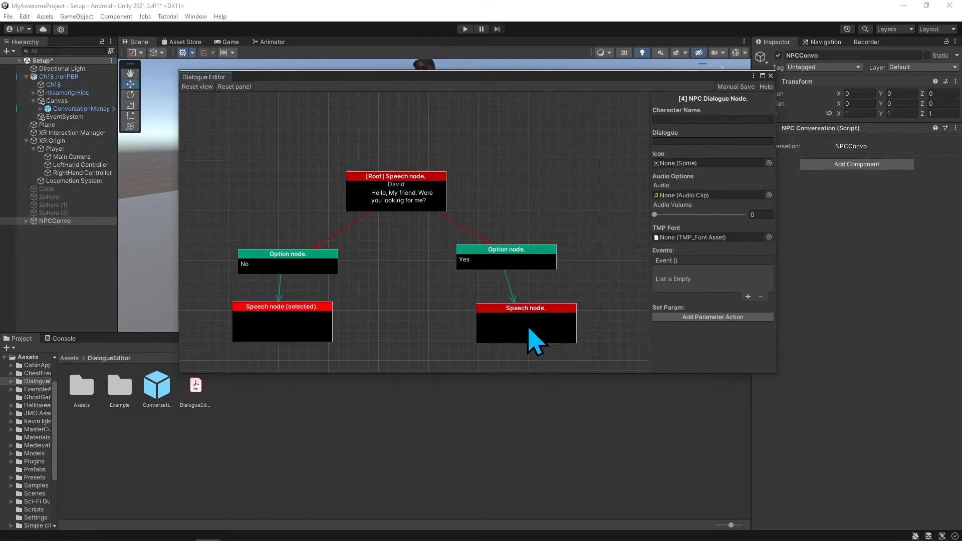
- Enter the character's name in both reply nodes, with "Well that's to bad." under No and "Great!! Lets go get some food." under Yes
click(296, 337)
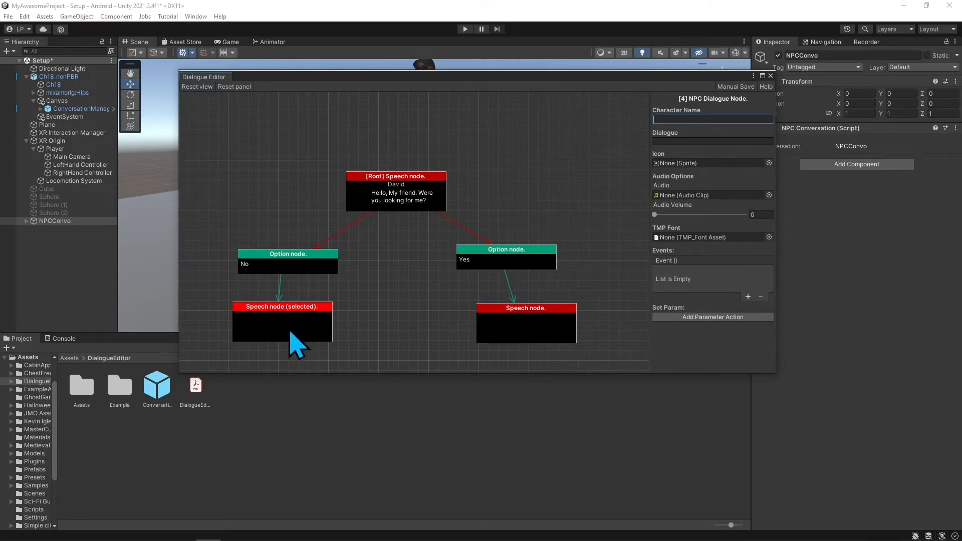
click(693, 141)
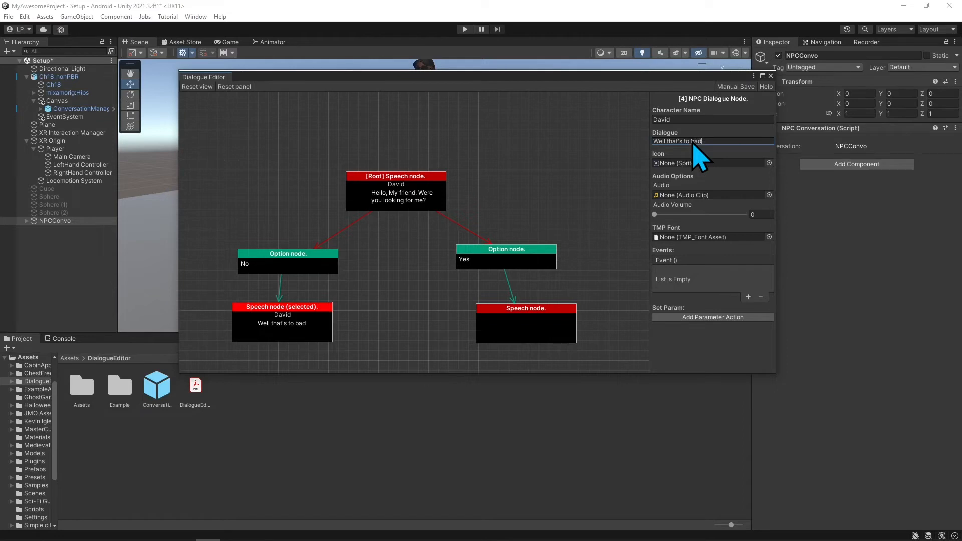
click(554, 334)
click(682, 119)
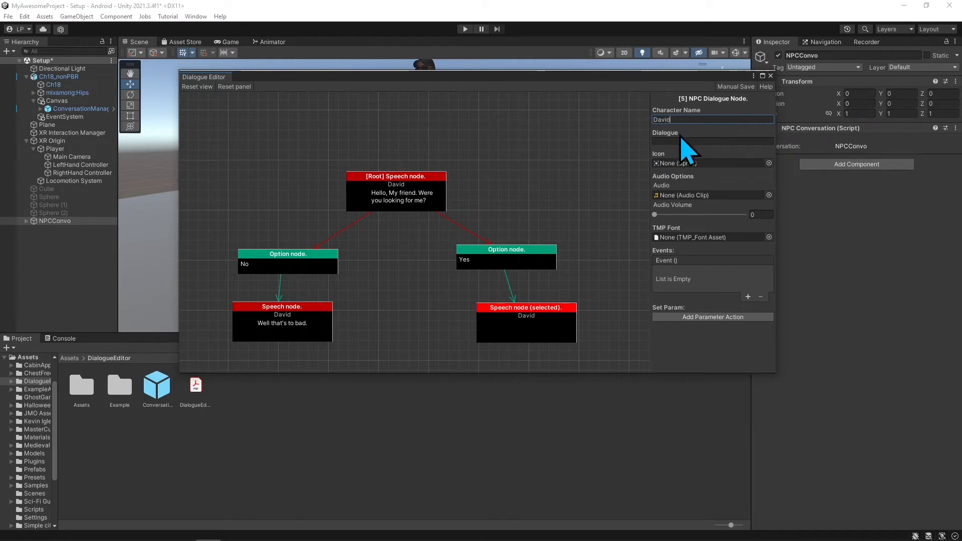
click(681, 142)
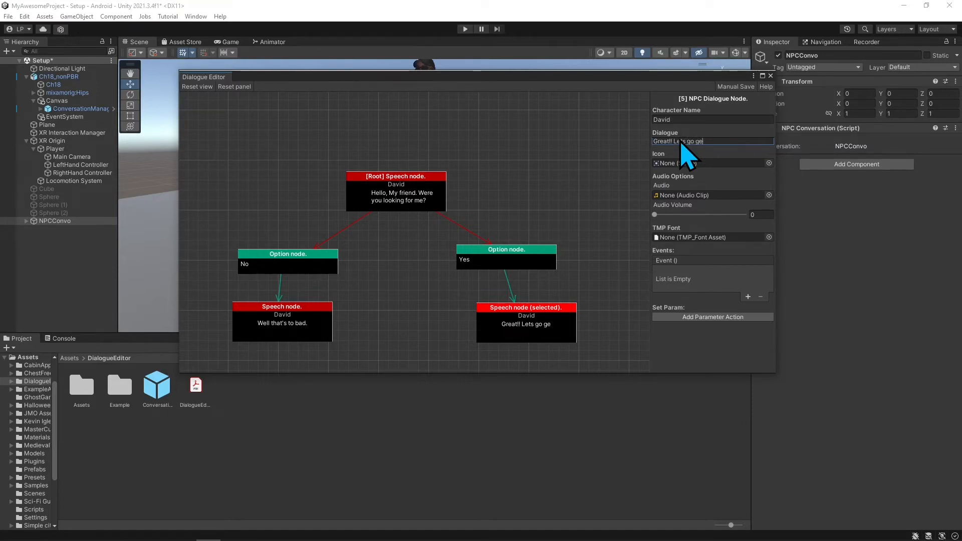
text(Great!! Lets go get some food.)
click(771, 76)
- Reopen the NPCConvo conversation in the Dialogue Editor and review its complete dialogue tree
click(56, 221)
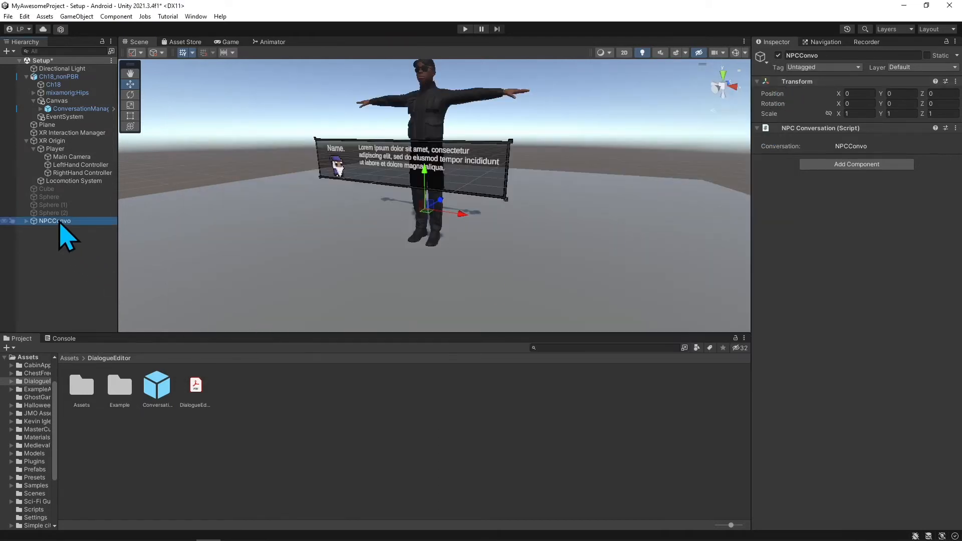
click(59, 222)
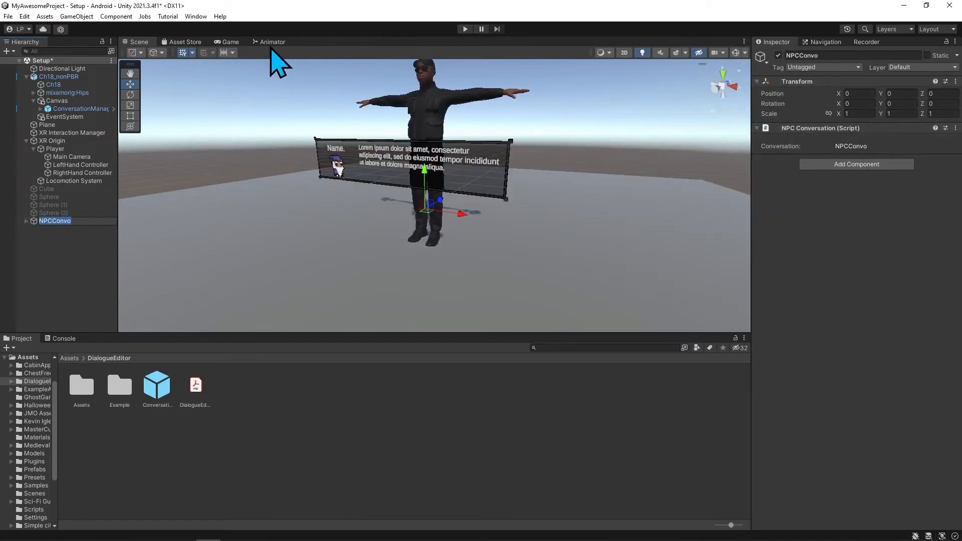
click(196, 17)
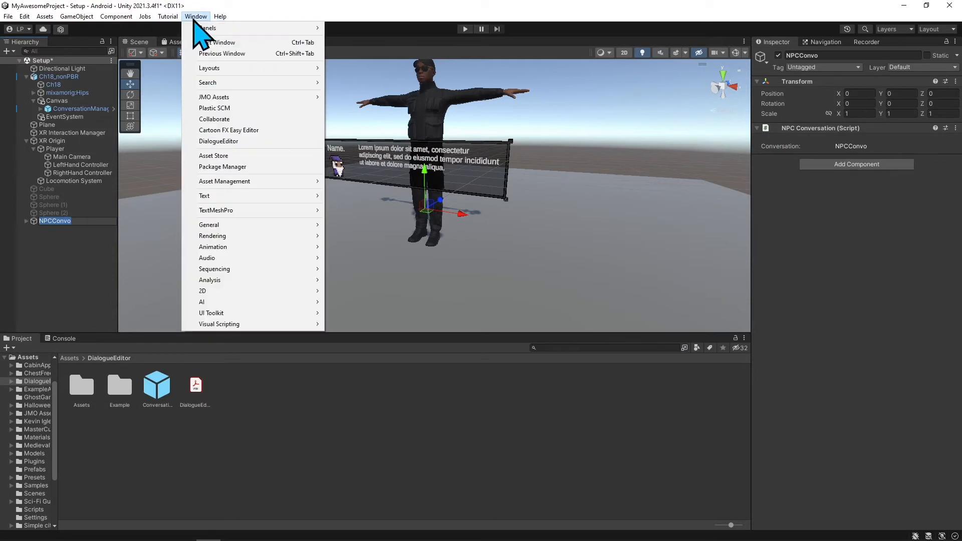
click(236, 140)
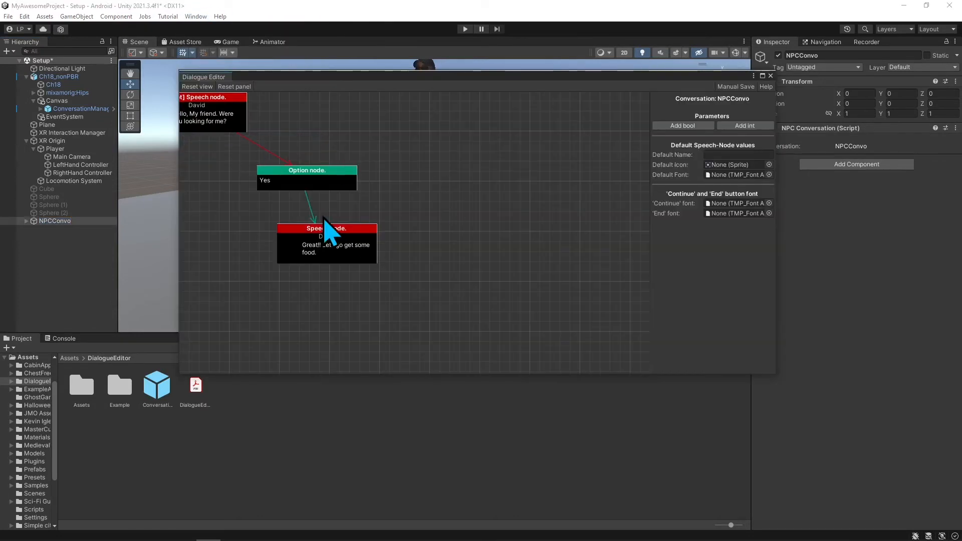
click(35, 223)
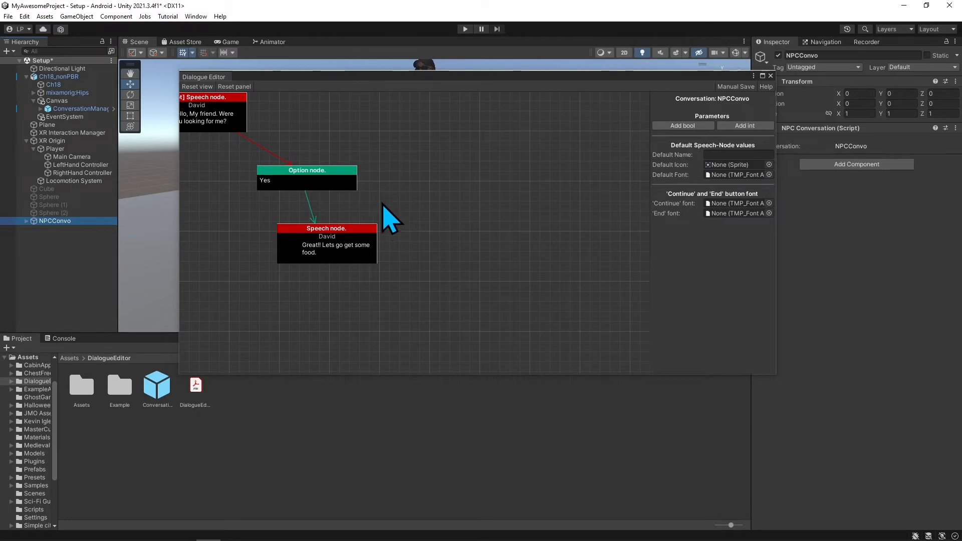
drag(384, 206, 598, 260)
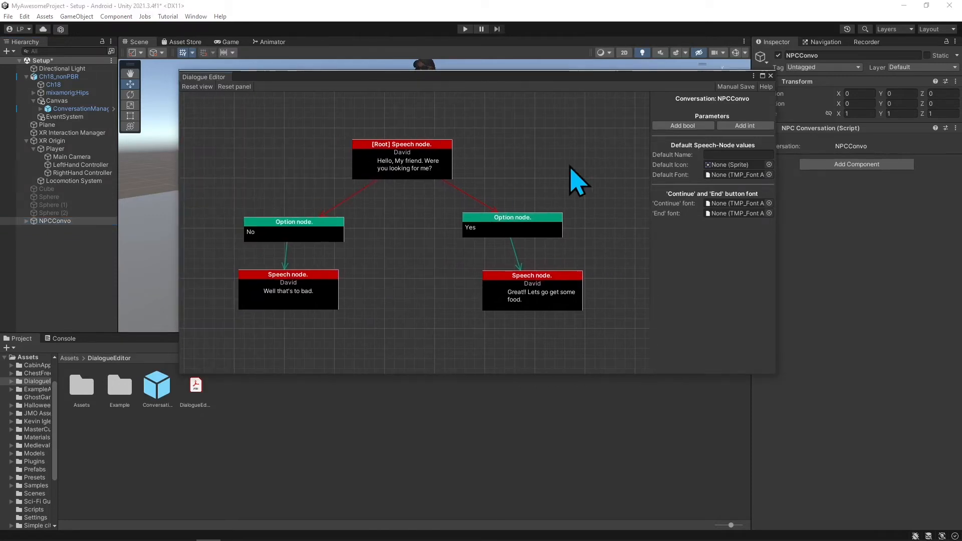
click(772, 76)
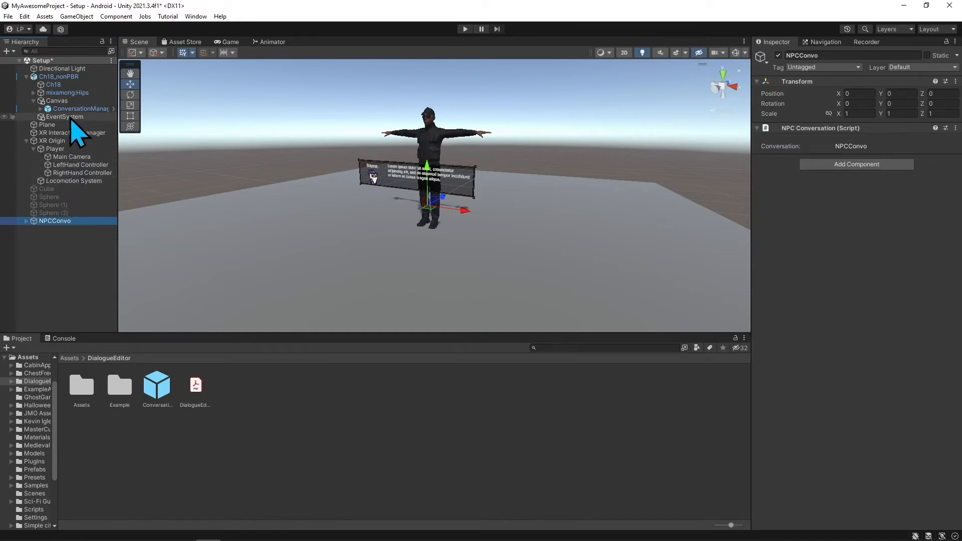
- Add a Box Collider component to the Ch18_nonPBR character
click(73, 77)
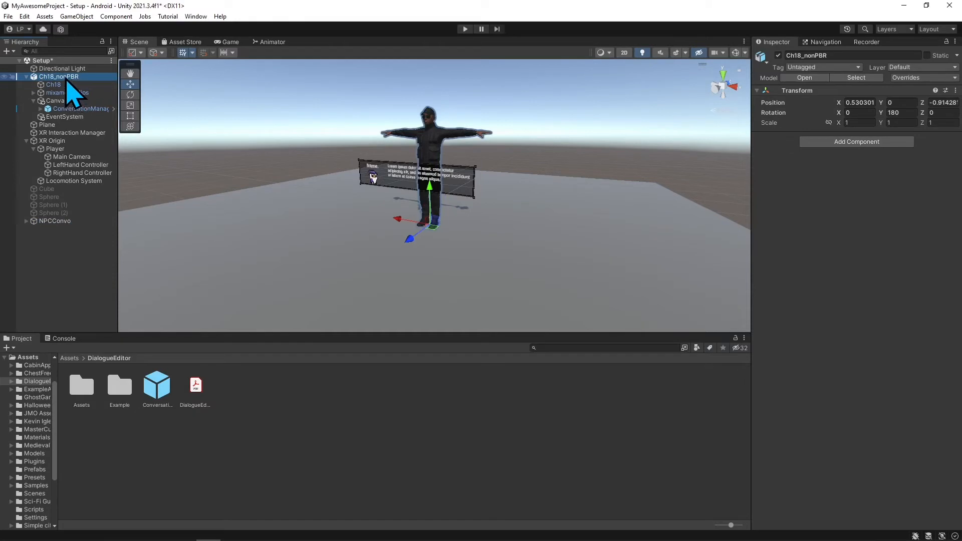
right_click(73, 91)
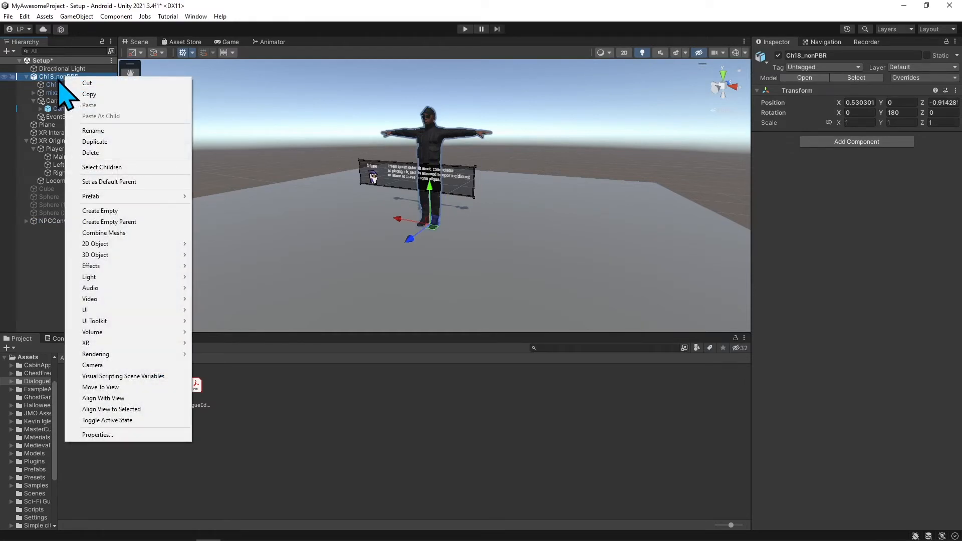
click(58, 79)
click(57, 87)
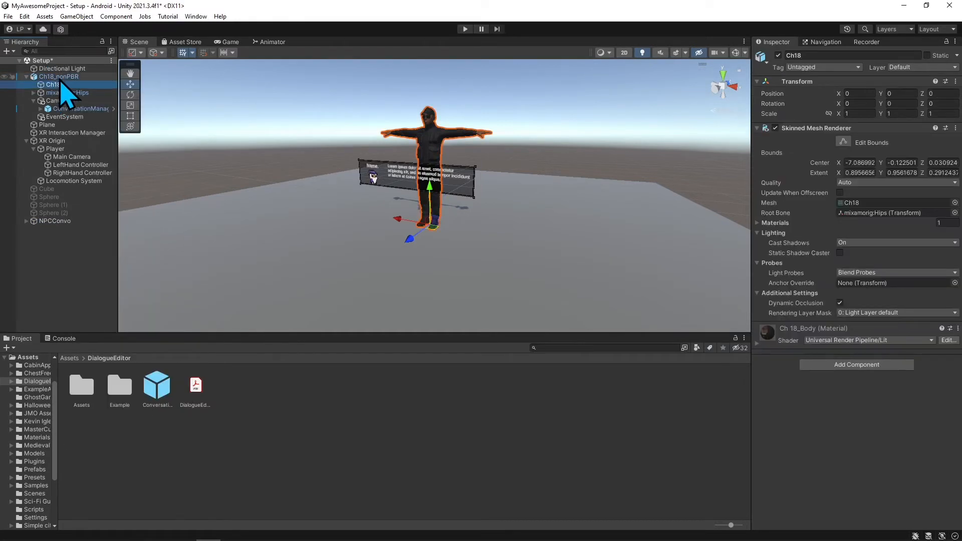
click(59, 78)
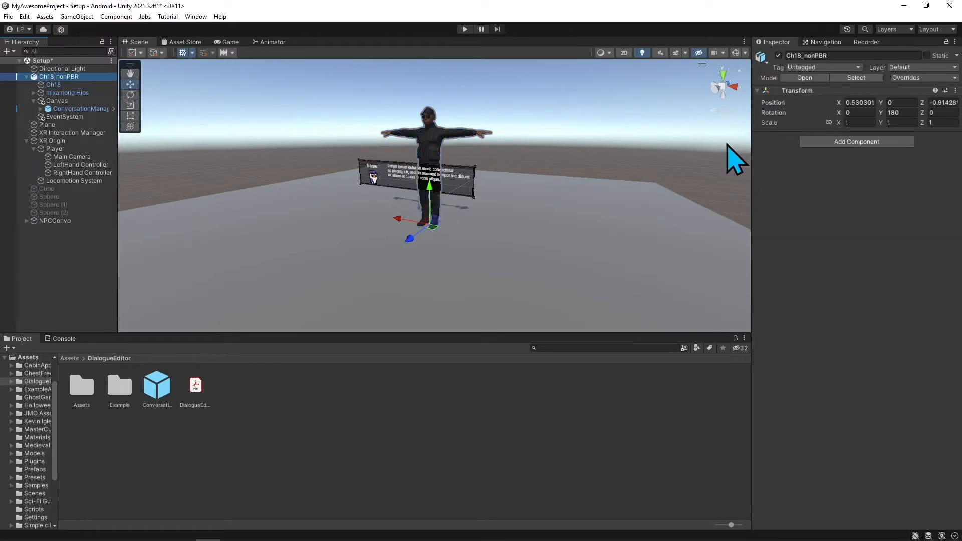
click(840, 143)
text(box)
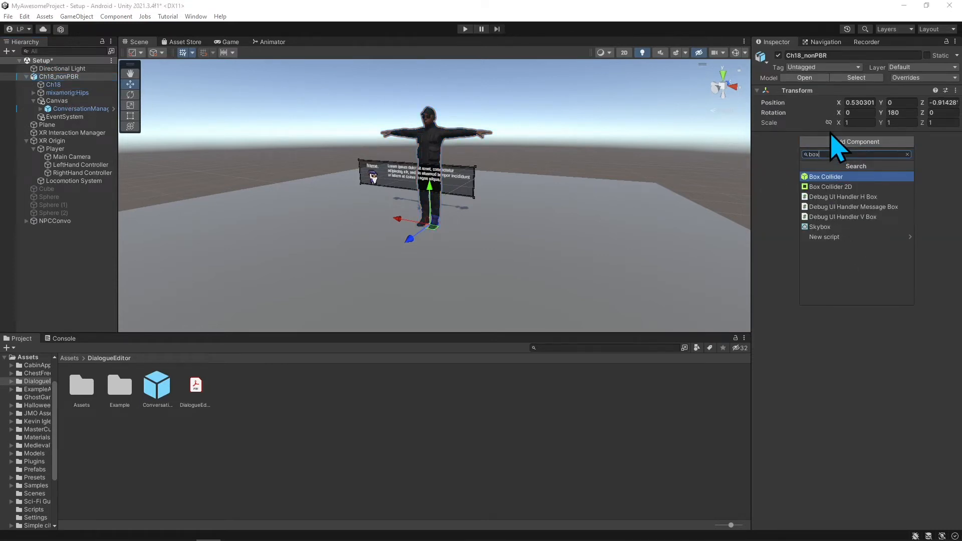
key(Return)
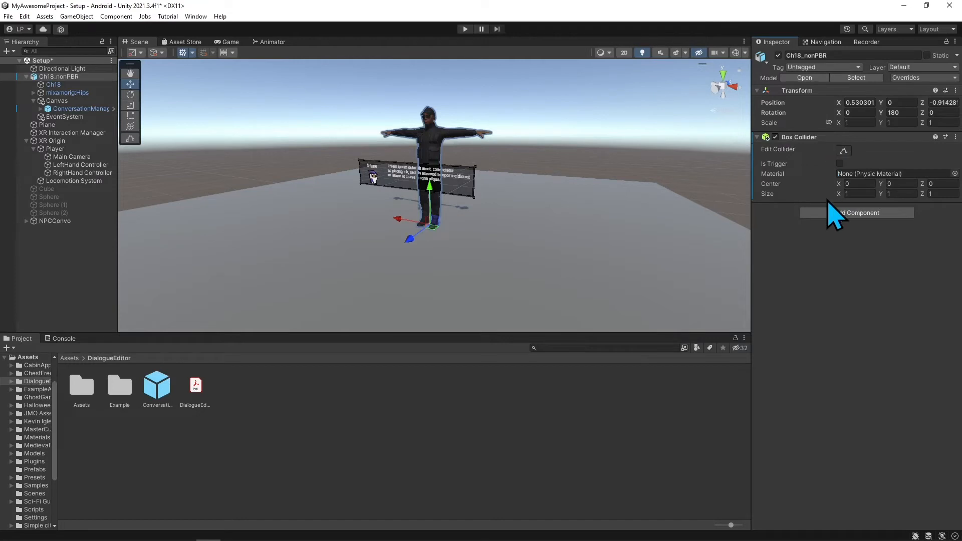
- With scene gizmos shown, set the Box Collider's center Z to 1 and make the collider a trigger
click(735, 52)
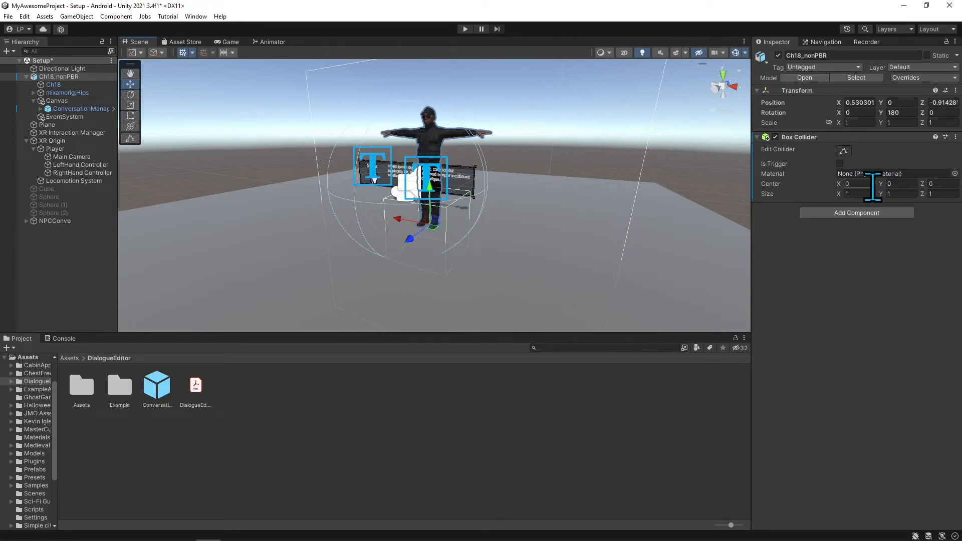
click(944, 183)
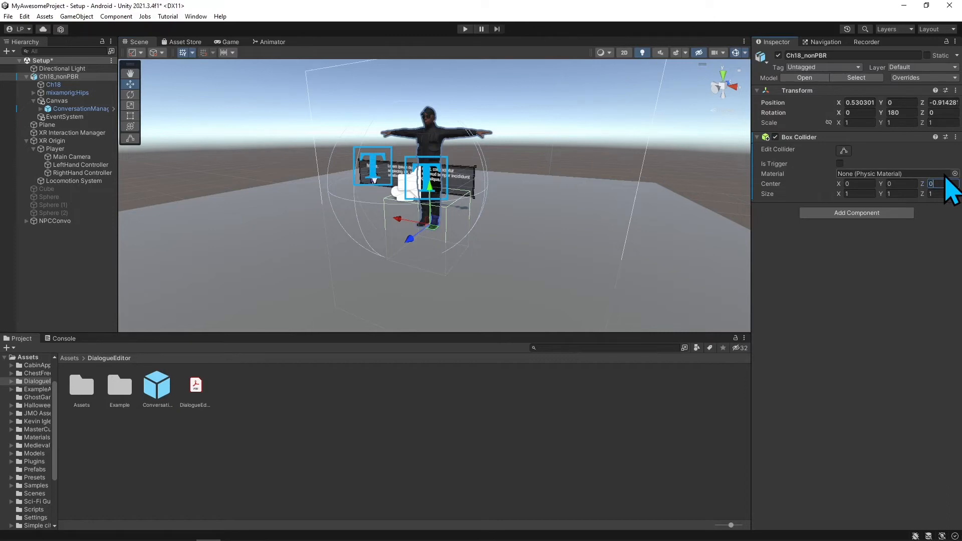
text(1)
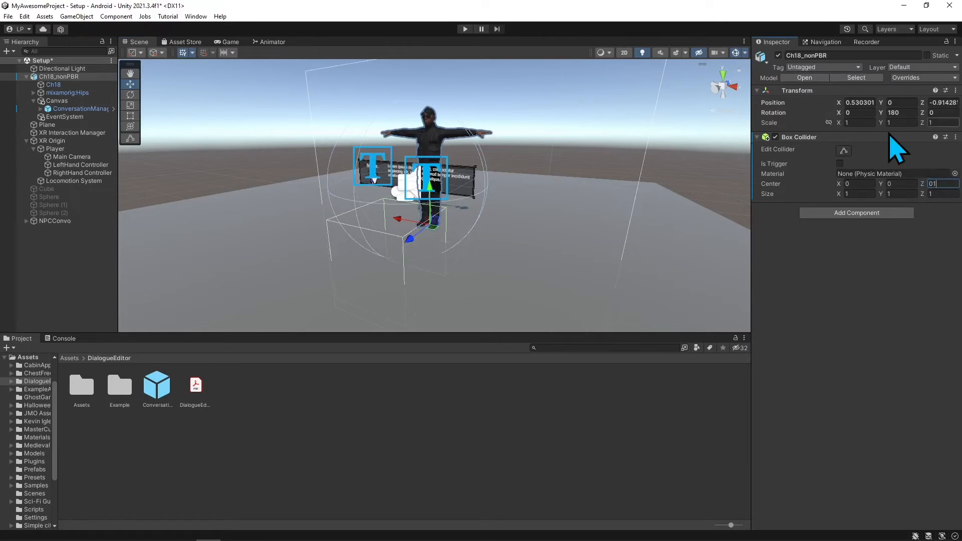
right_drag(520, 216, 454, 245)
middle_drag(514, 213, 453, 245)
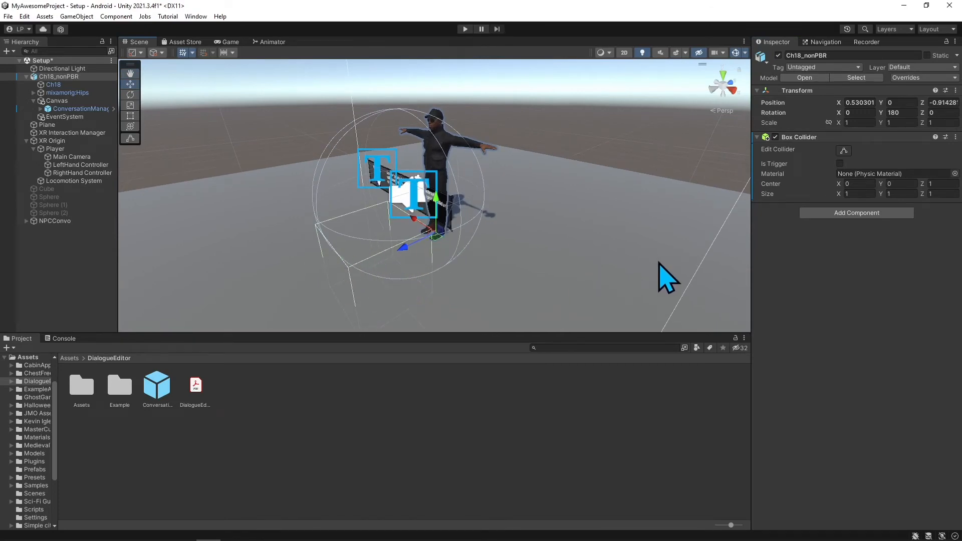
middle_drag(363, 262, 389, 242)
right_drag(369, 249, 443, 207)
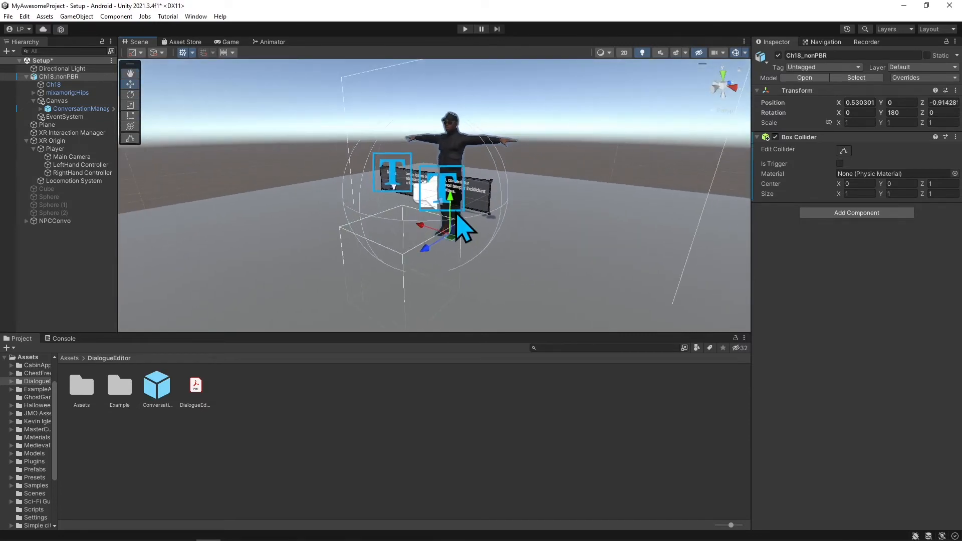
click(839, 163)
- Create a new script named DavidTrigger and add it to the Ch18_nonPBR character
click(839, 212)
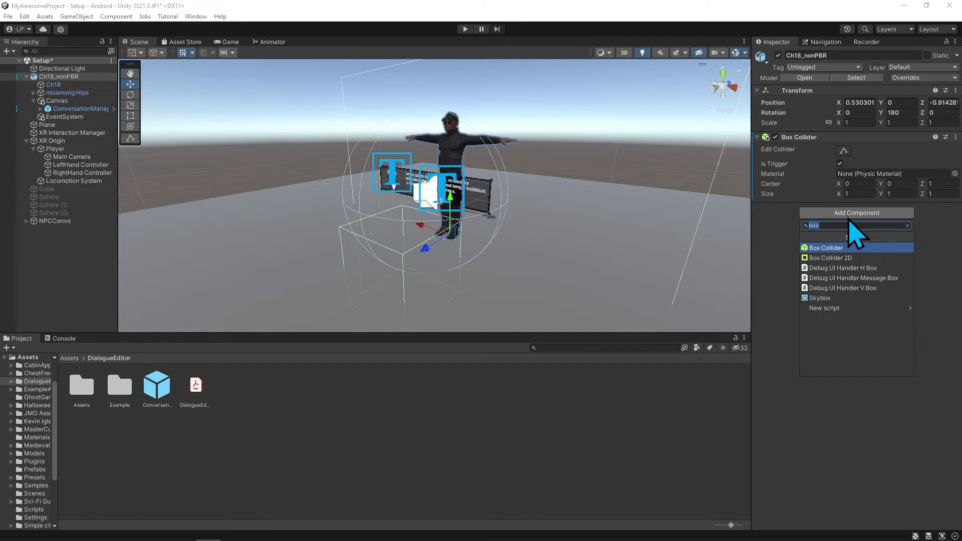
text(David)
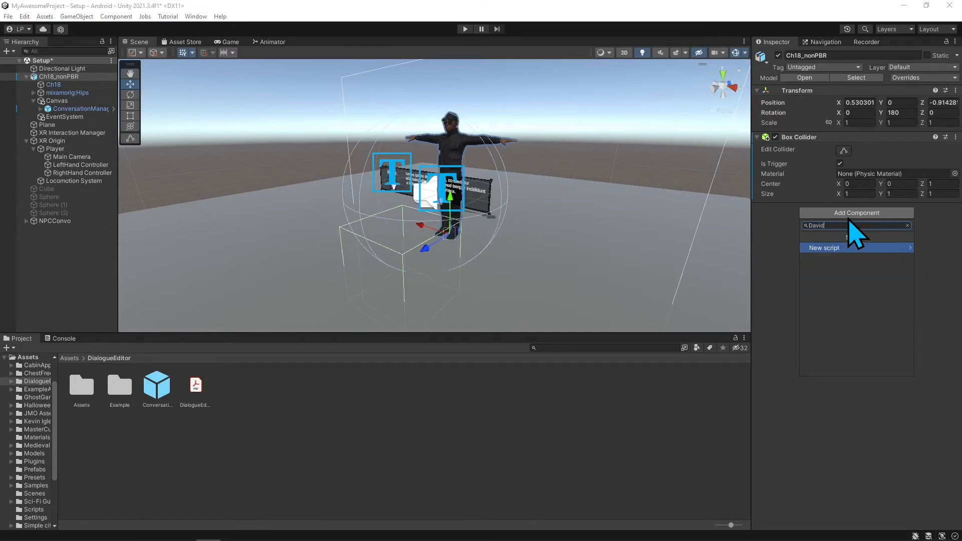
text(Trigger)
key(Return)
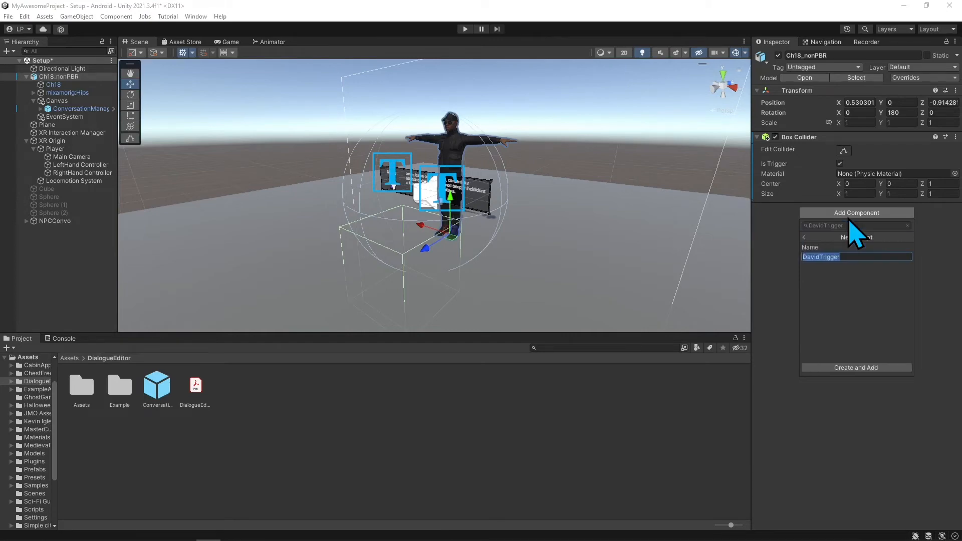
click(856, 367)
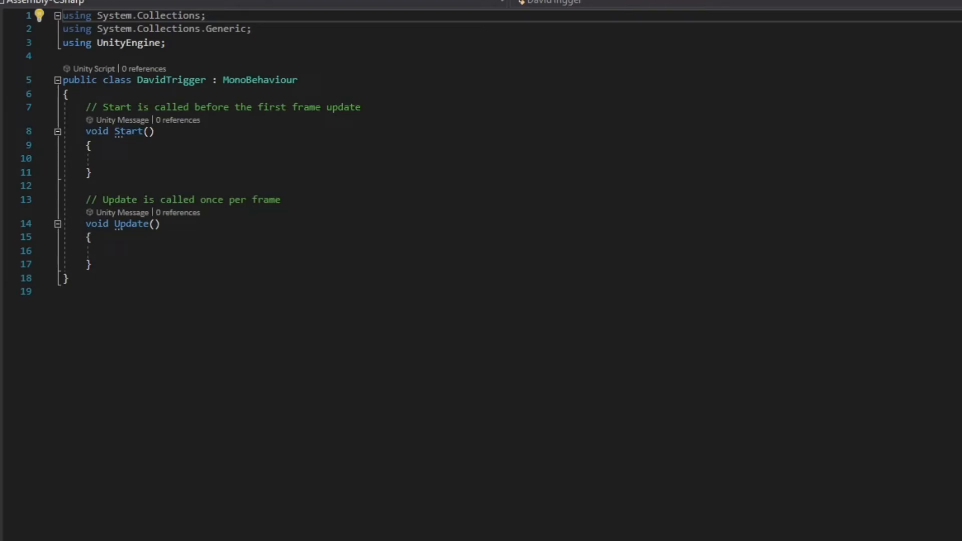
- In Visual Studio, add the line "using DialogueEditor;" below the UnityEngine import of the DavidTrigger script
click(193, 46)
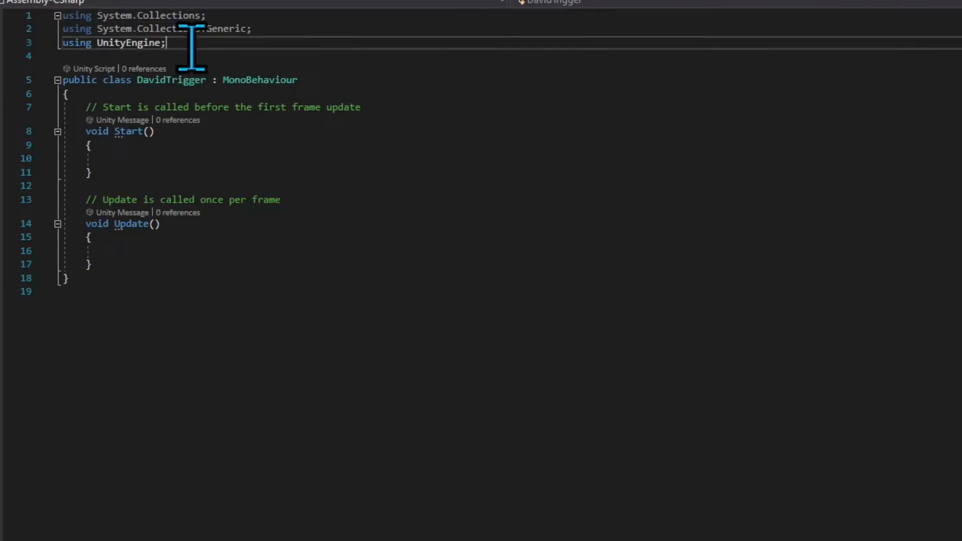
key(Return)
text(u)
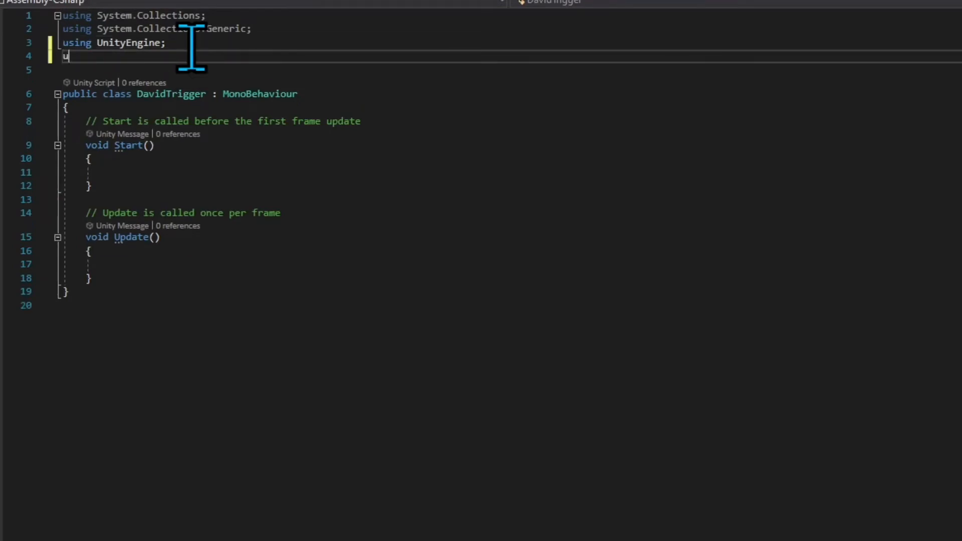
text(si)
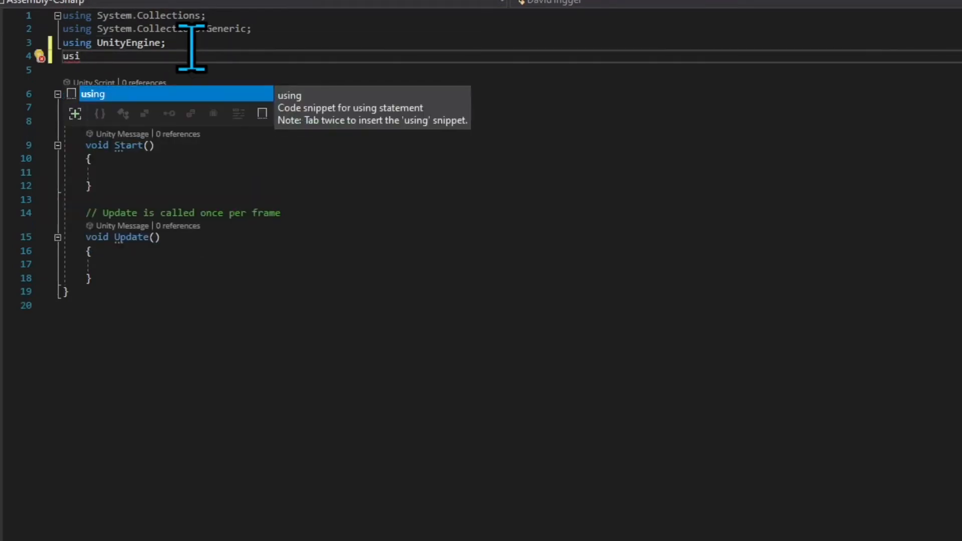
text(ng di)
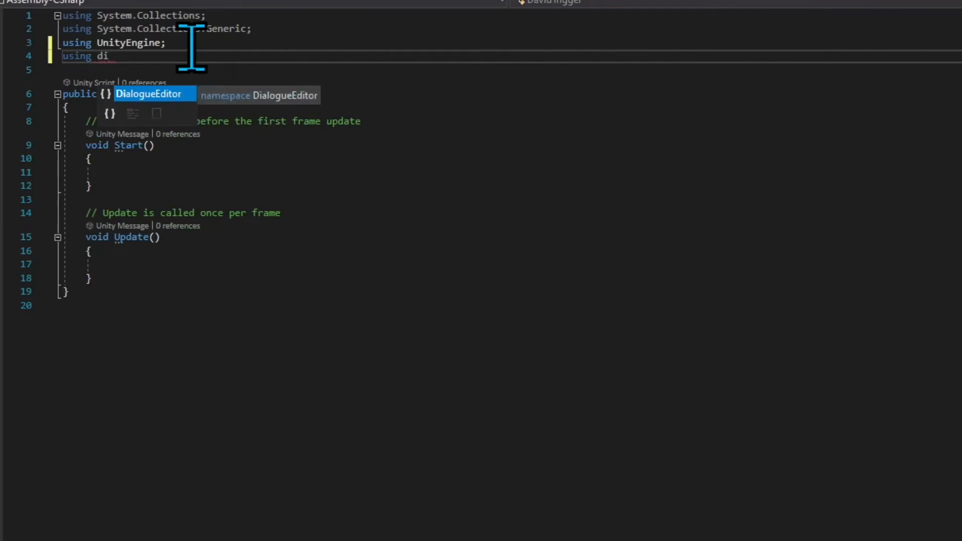
key(Tab)
text(;)
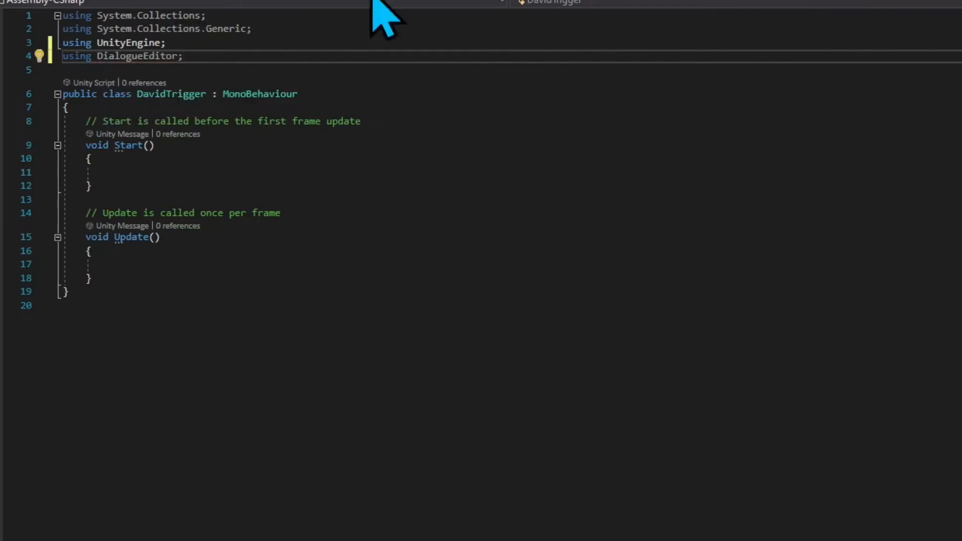
- Declare the field "public ConversationManager conversationManager;" at the beginning of the DavidTrigger class, above the Start method
click(126, 110)
key(Return)
key(Return)
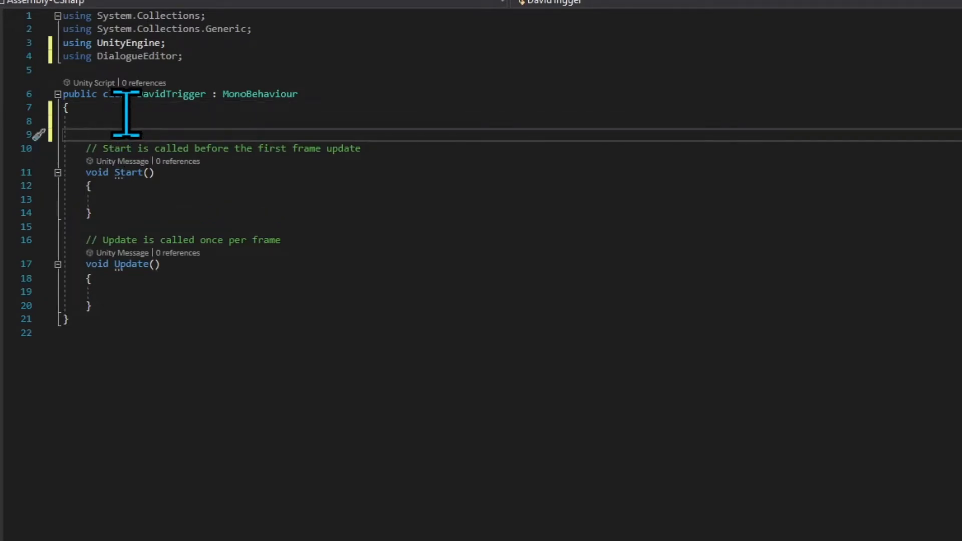
text(publci )
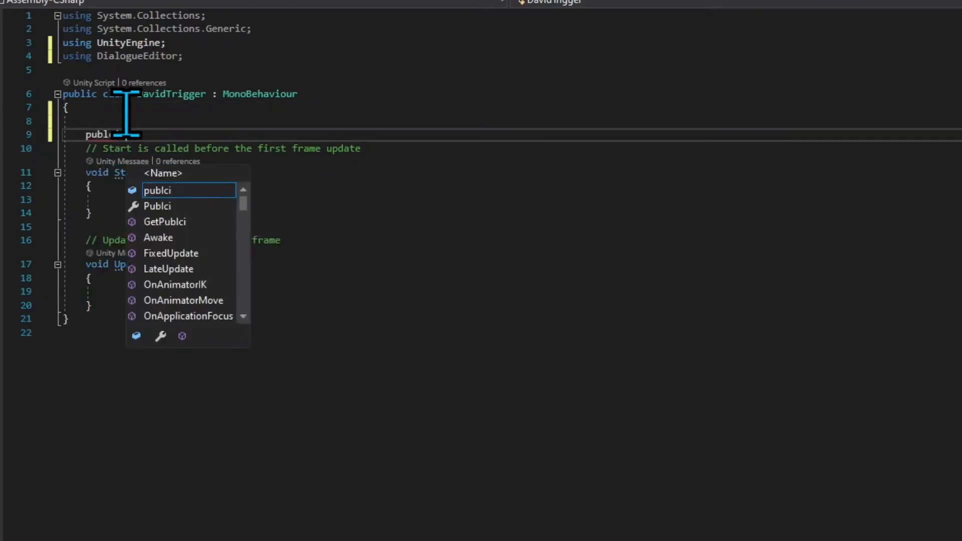
text(conver)
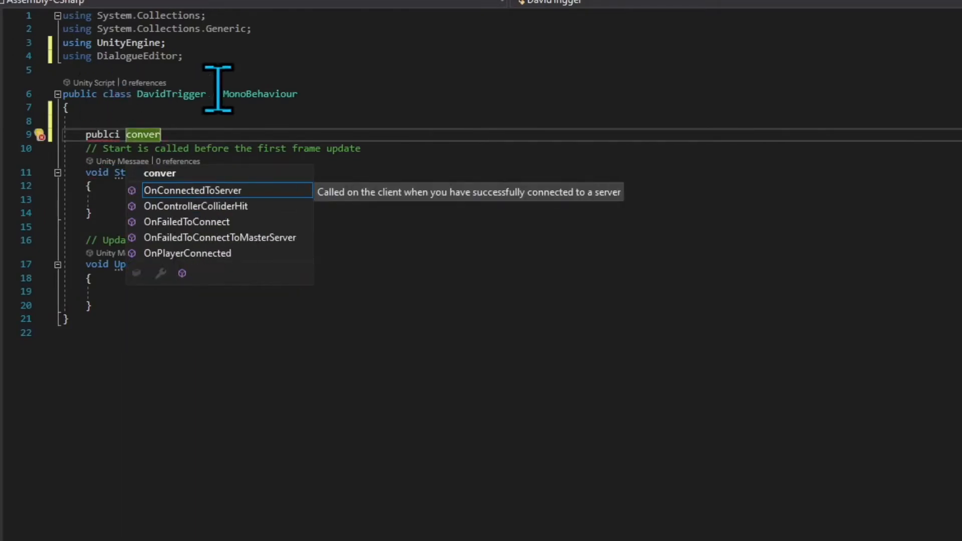
key(BackSpace)
key(BackSpace)
key(BackSpace)
key(BackSpace)
key(BackSpace)
key(BackSpace)
key(BackSpace)
key(BackSpace)
key(BackSpace)
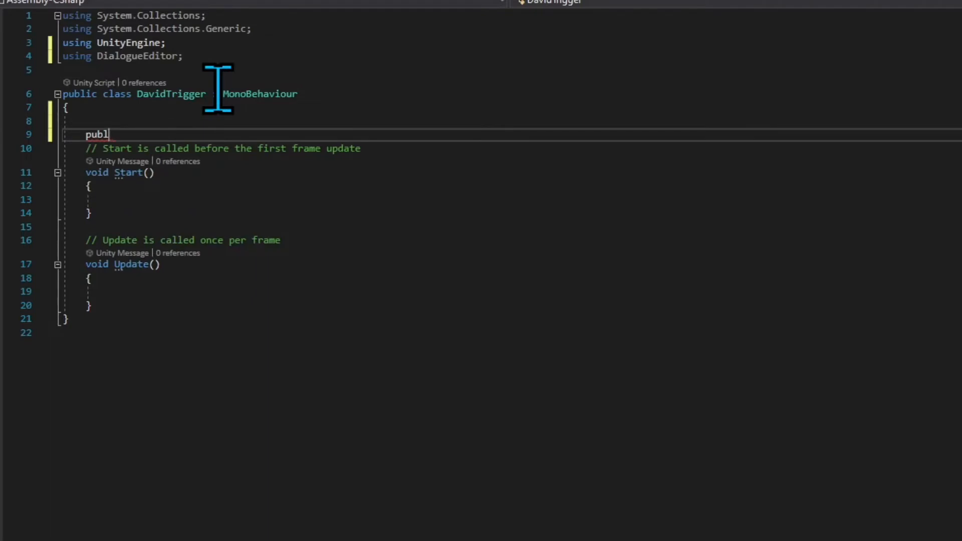
text(ic conver)
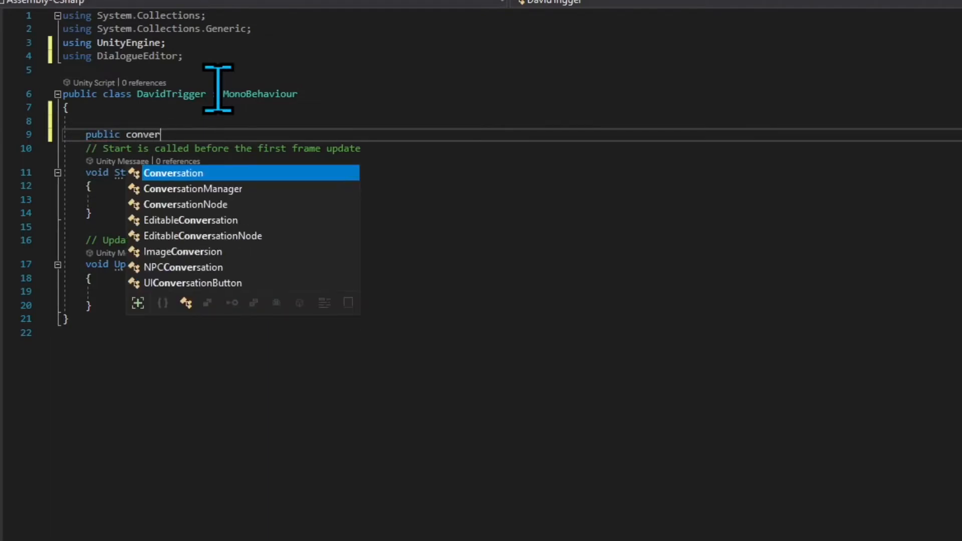
key(Down)
key(Tab)
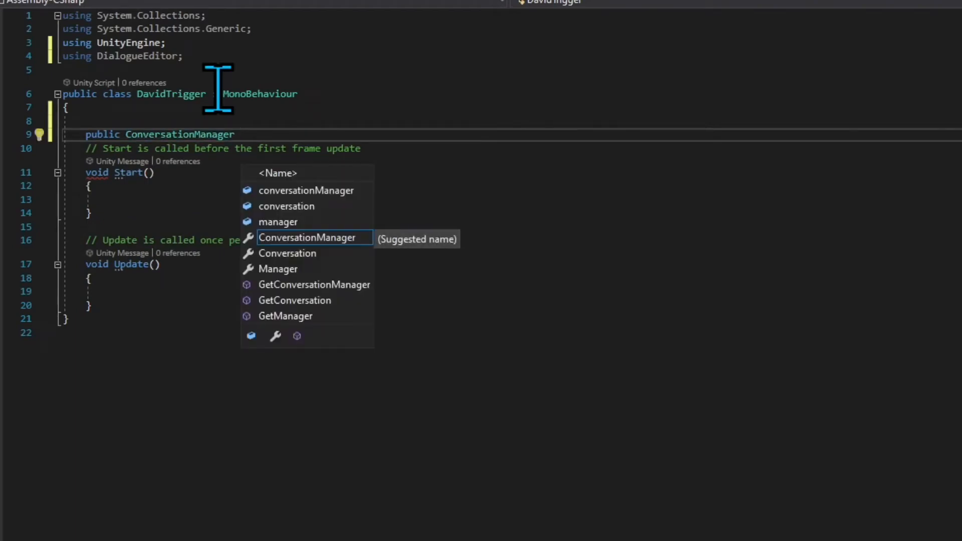
key(Up)
key(Up)
key(Up)
text(;)
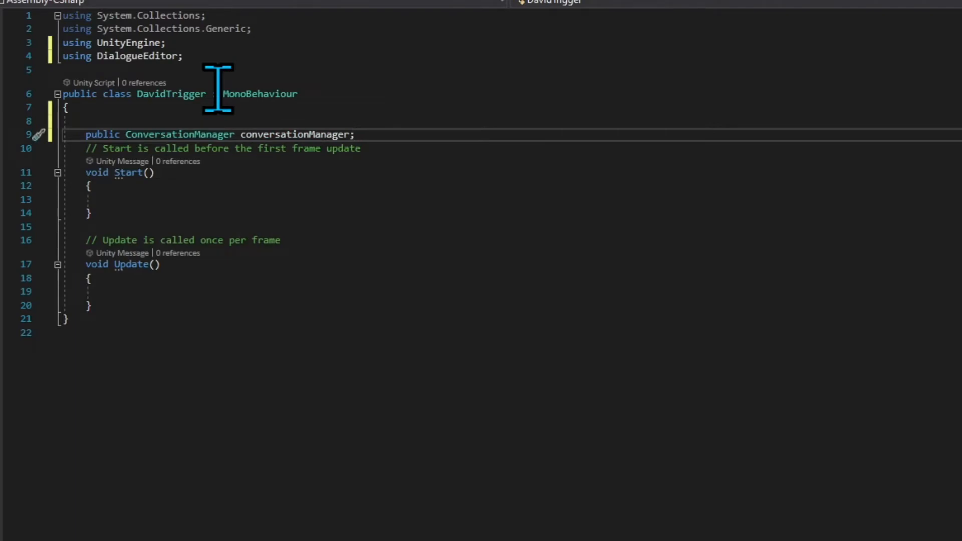
- Declare the field "public NPCConversation davidConvo;" below the conversationManager field
key(Return)
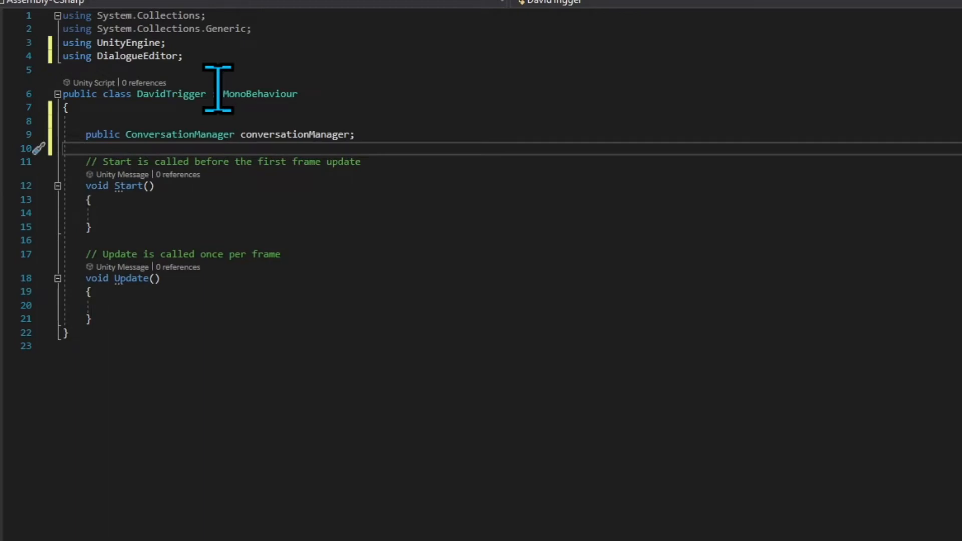
text(public co)
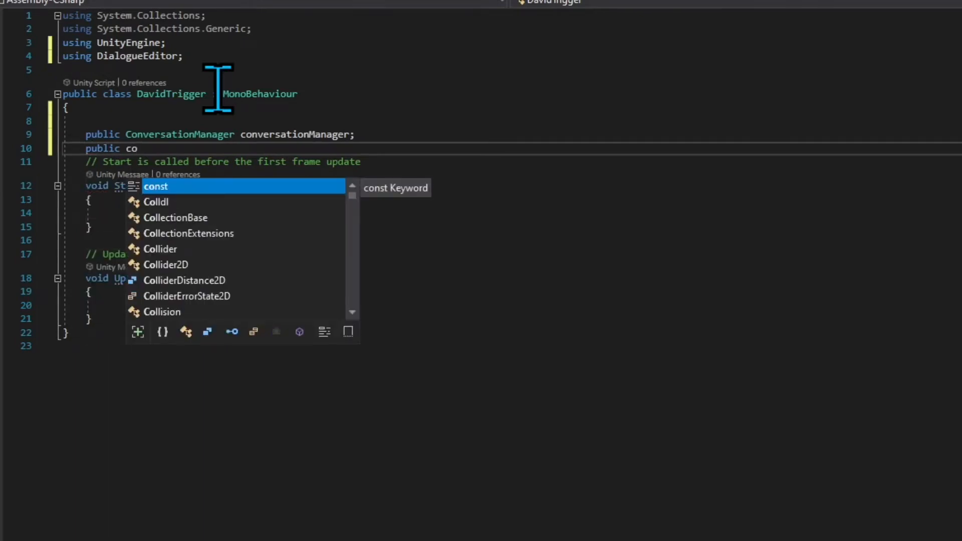
key(BackSpace)
key(BackSpace)
text(NP)
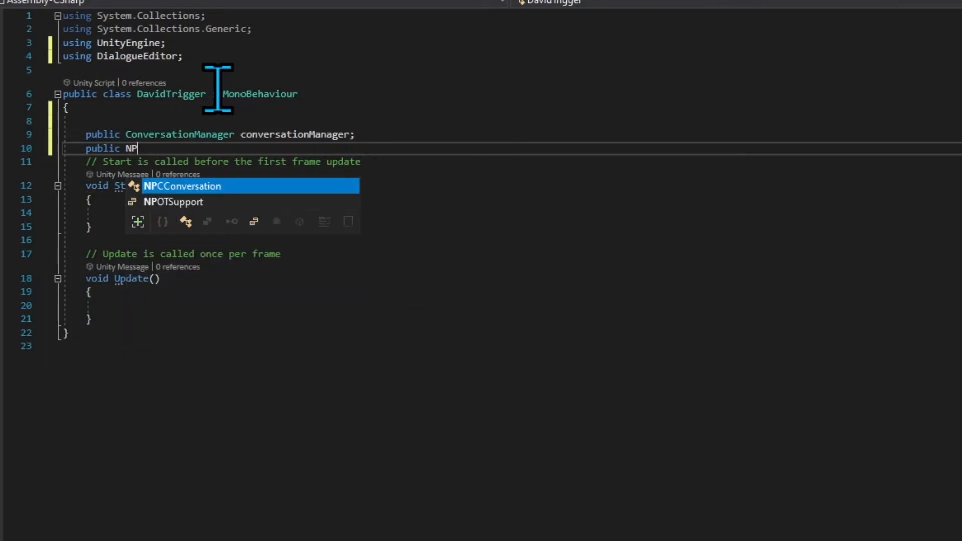
key(Tab)
text(d)
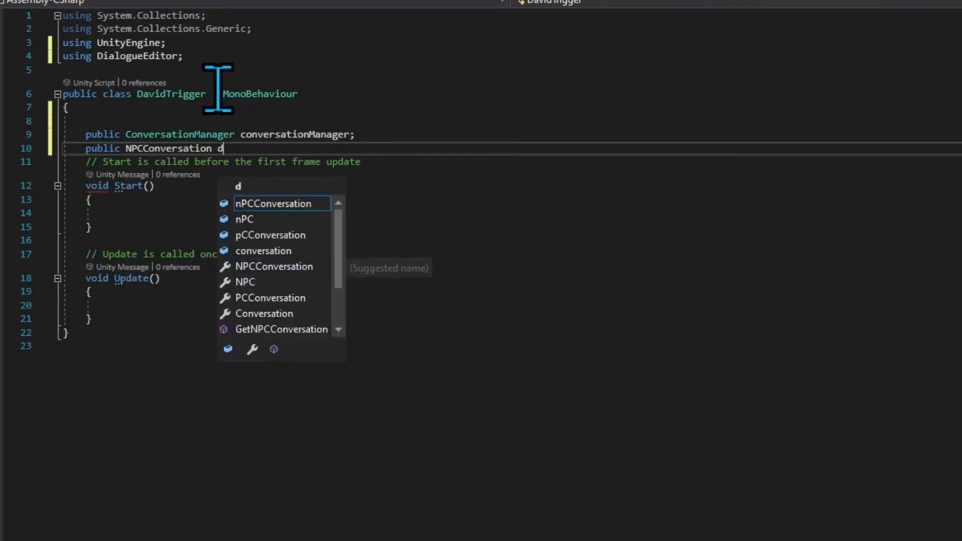
text(avidC)
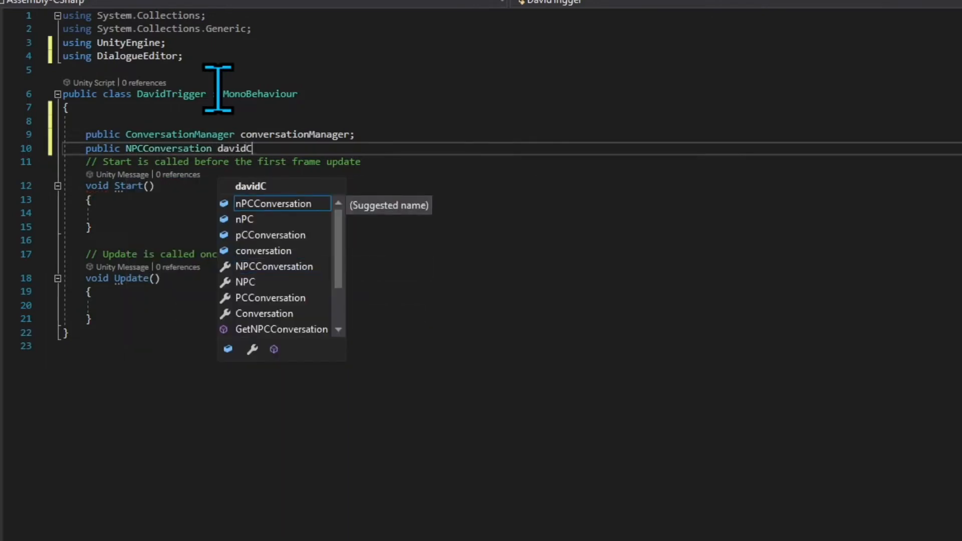
text(onvo)
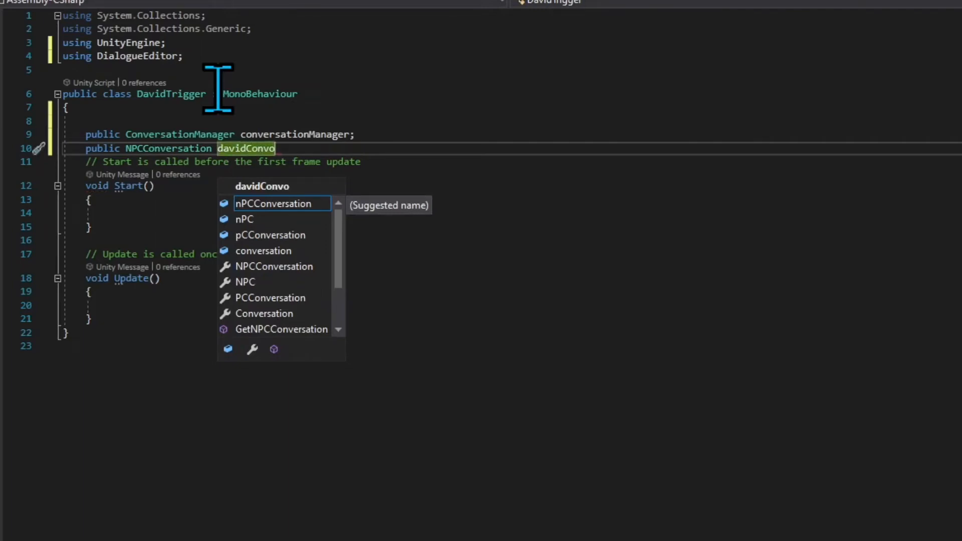
text(;)
- Declare the field "public GameObject player;" below the davidConvo field
key(Return)
text(public)
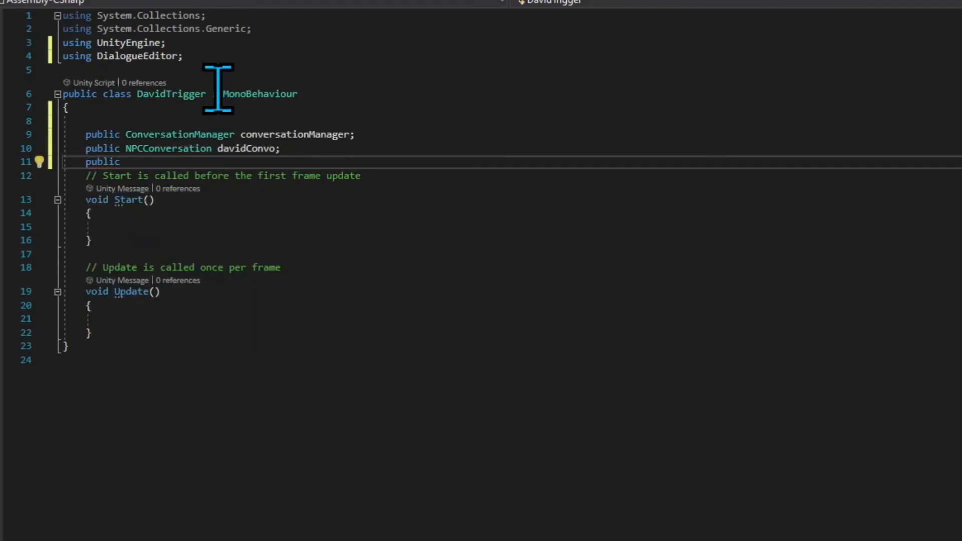
text( game)
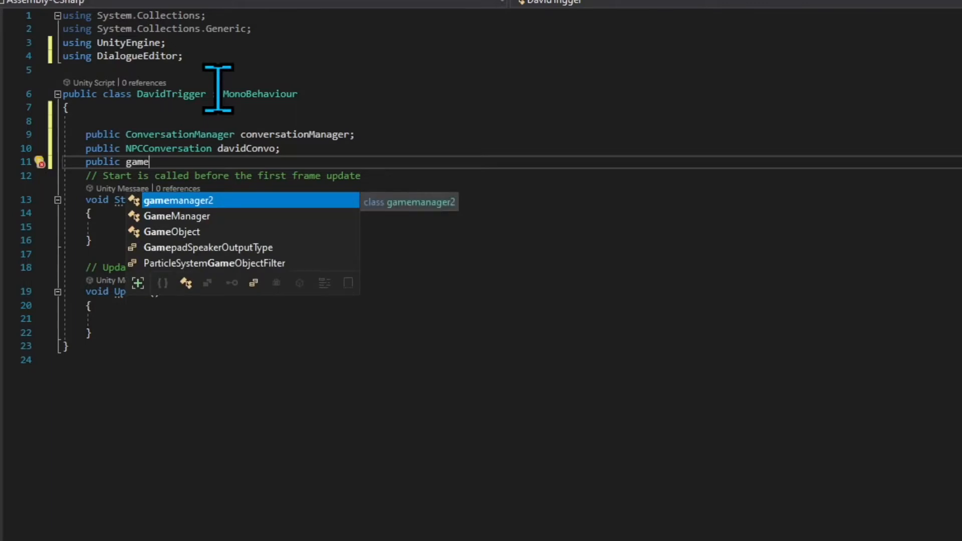
text(o)
key(Tab)
key(Tab)
key(BackSpace)
key(BackSpace)
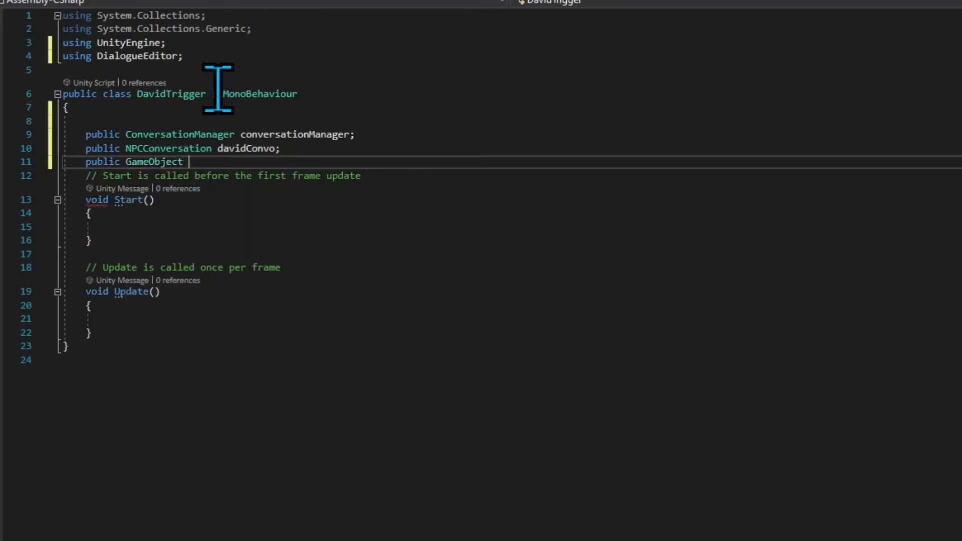
text(play)
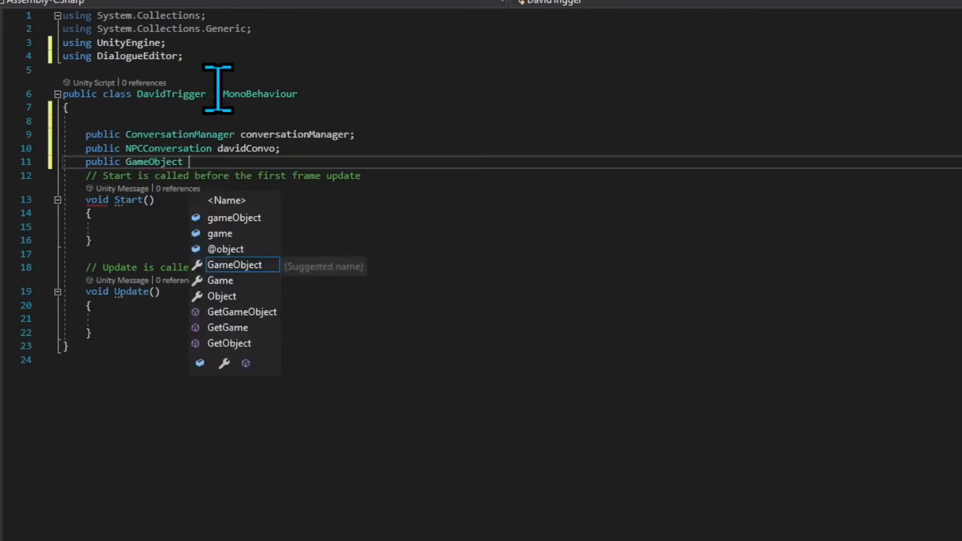
text(er)
key(Tab)
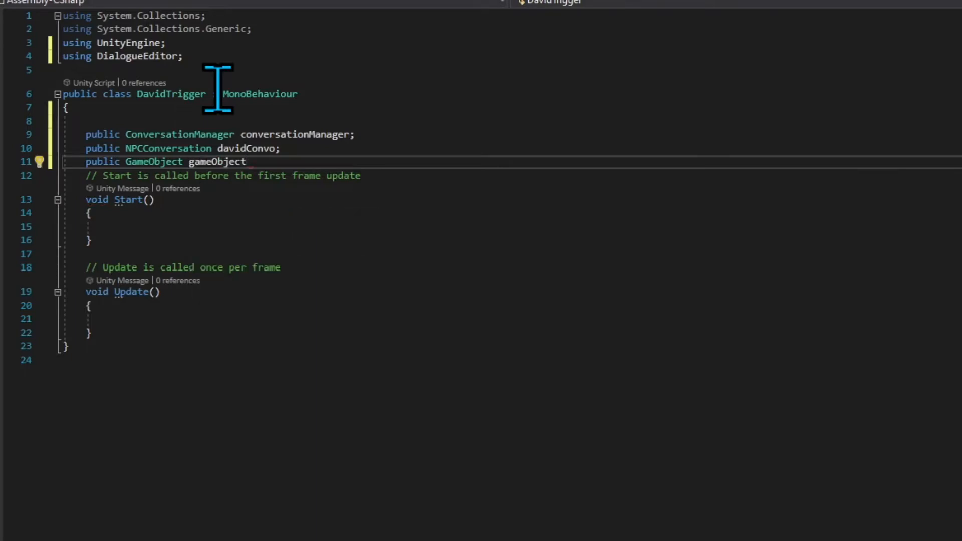
text(===)
key(BackSpace)
key(BackSpace)
key(BackSpace)
key(BackSpace)
key(BackSpace)
key(BackSpace)
key(BackSpace)
key(BackSpace)
key(BackSpace)
key(BackSpace)
key(BackSpace)
key(BackSpace)
key(BackSpace)
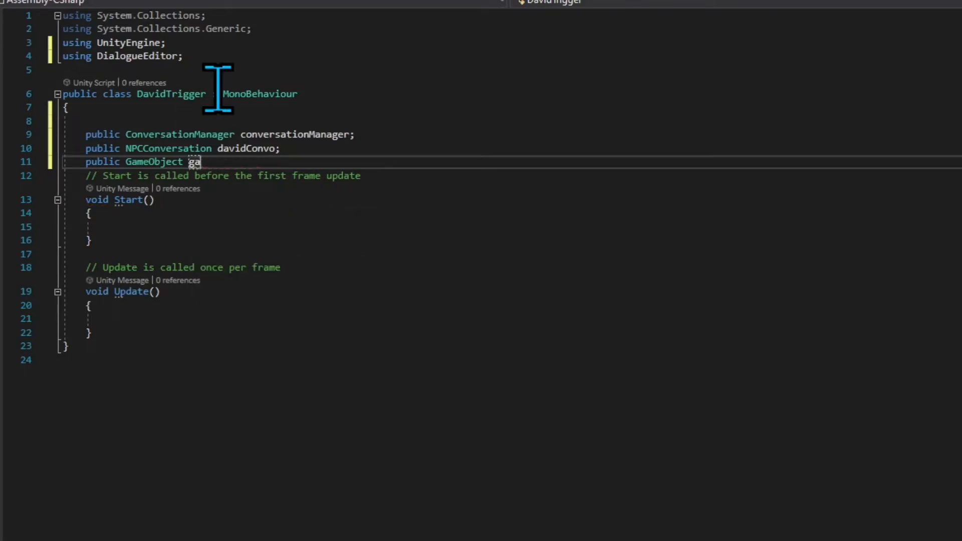
text(pl)
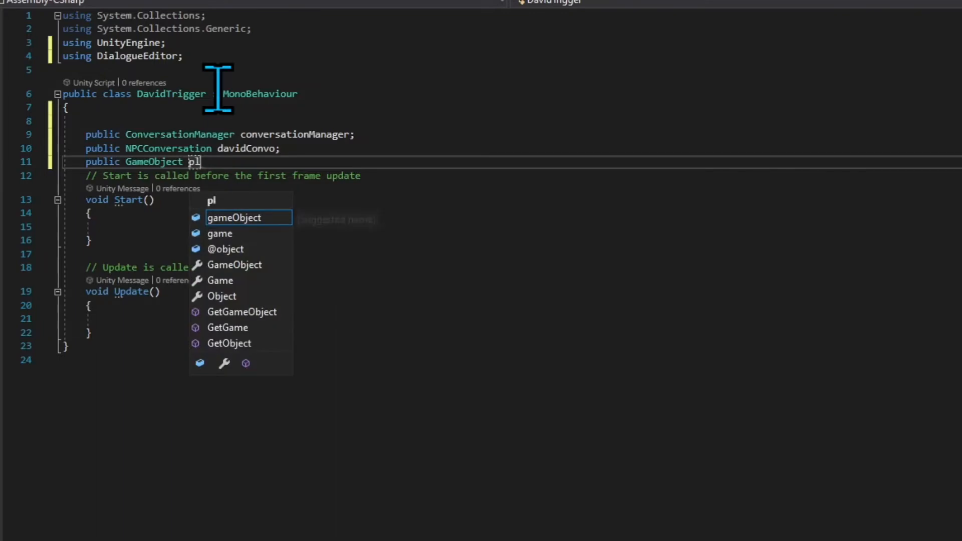
text(ayer;)
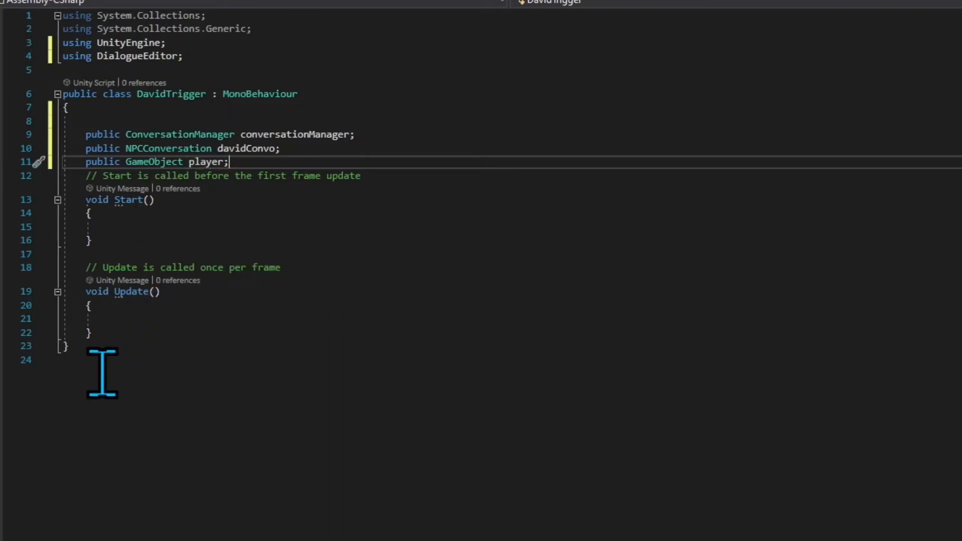
- Delete the default Start and Update methods with their comments, leaving blank lines below the field declarations
drag(107, 332, 40, 175)
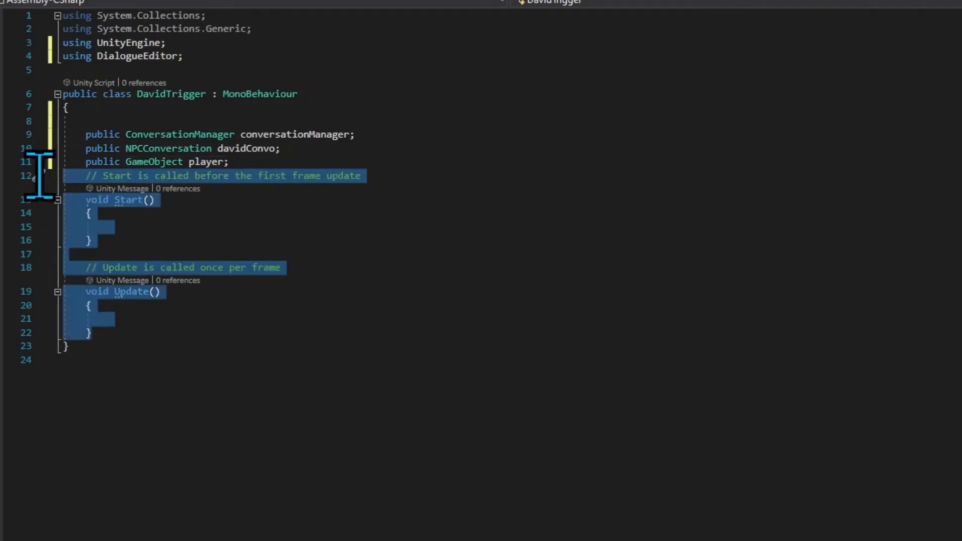
key(BackSpace)
key(Return)
key(Return)
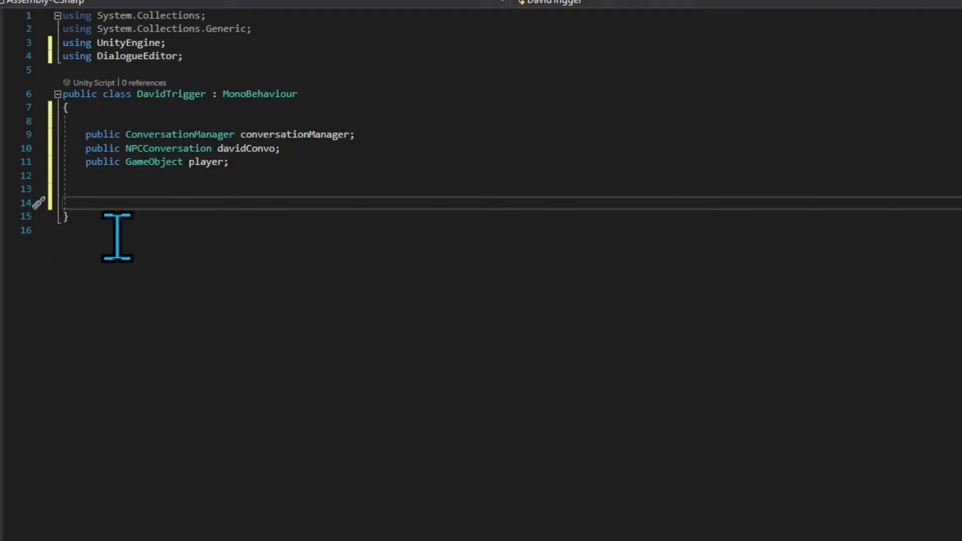
- Add a private void OnTriggerEnter(Collider other) method below the fields of the DavidTrigger class
text(p)
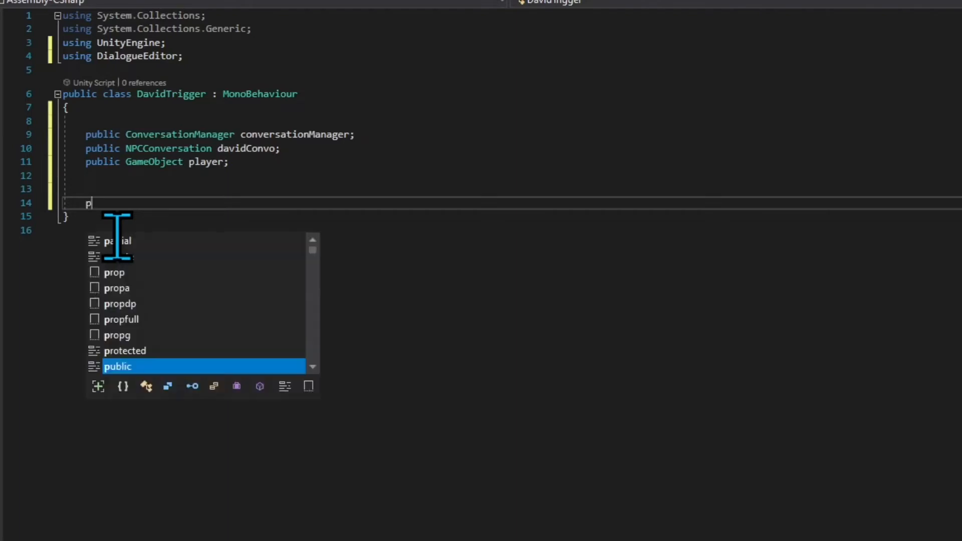
text(rivate ont)
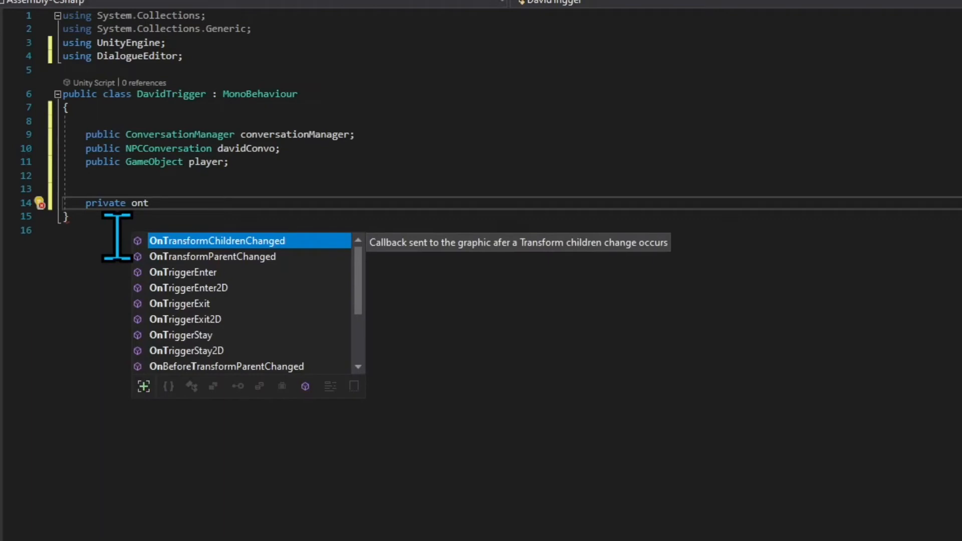
key(Down)
key(Down)
key(Tab)
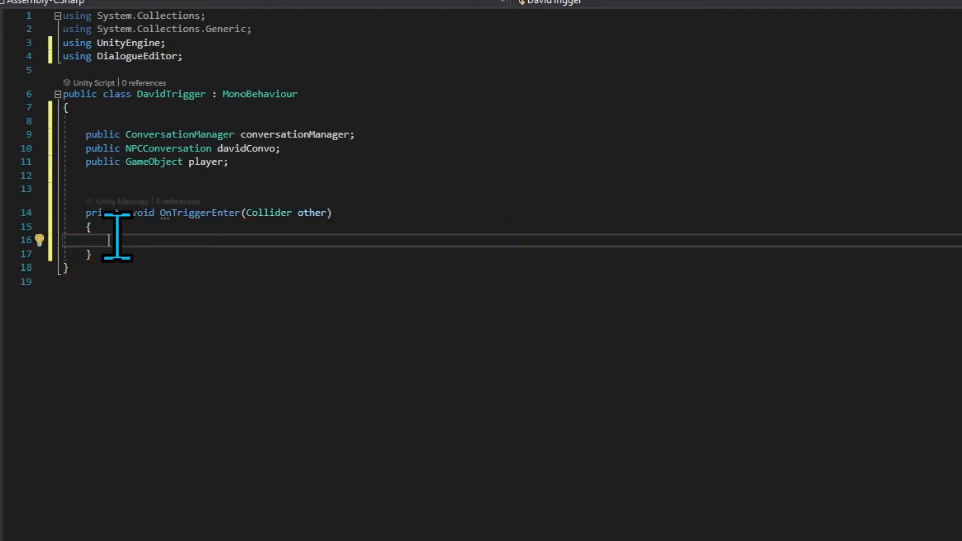
- Inside OnTriggerEnter, add an if block with the condition "other.gameObject == player"
text(i)
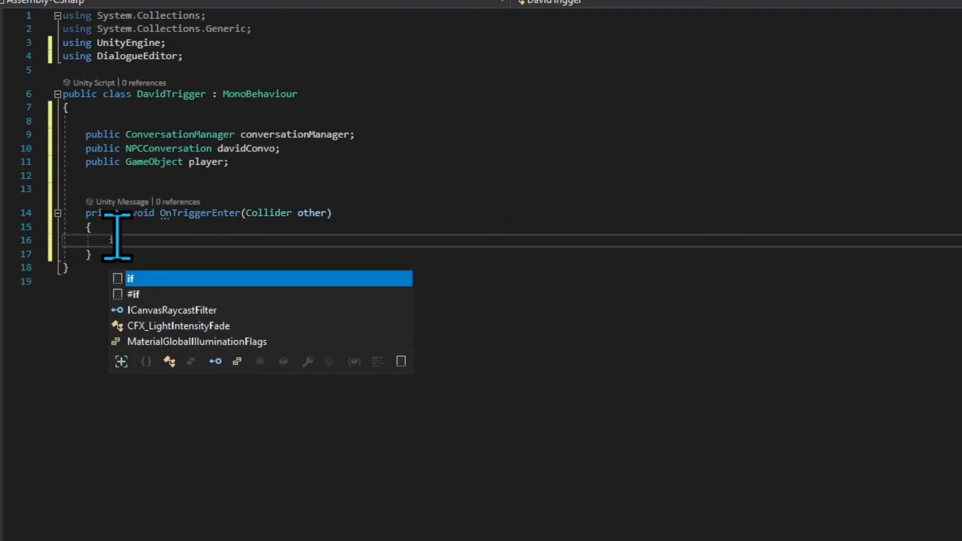
text(f(other.)
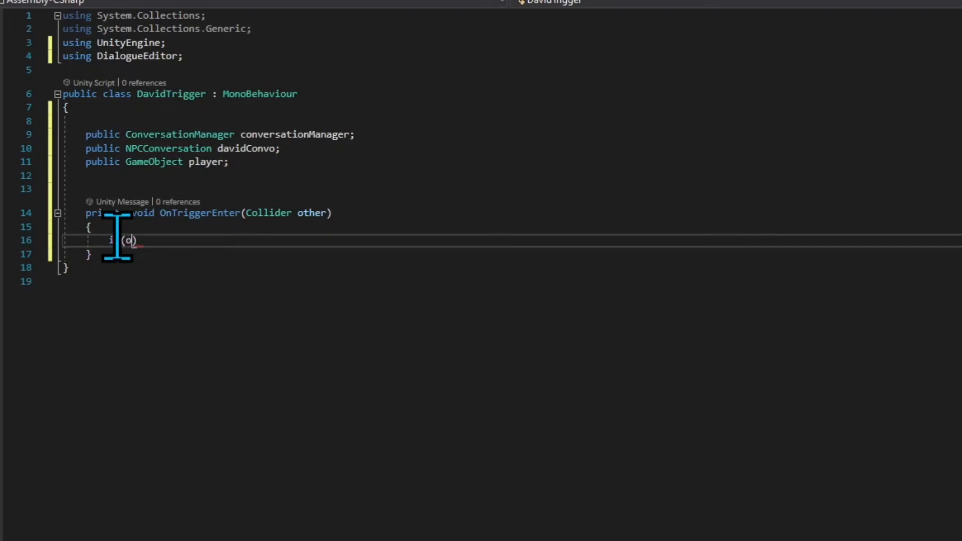
text(ga)
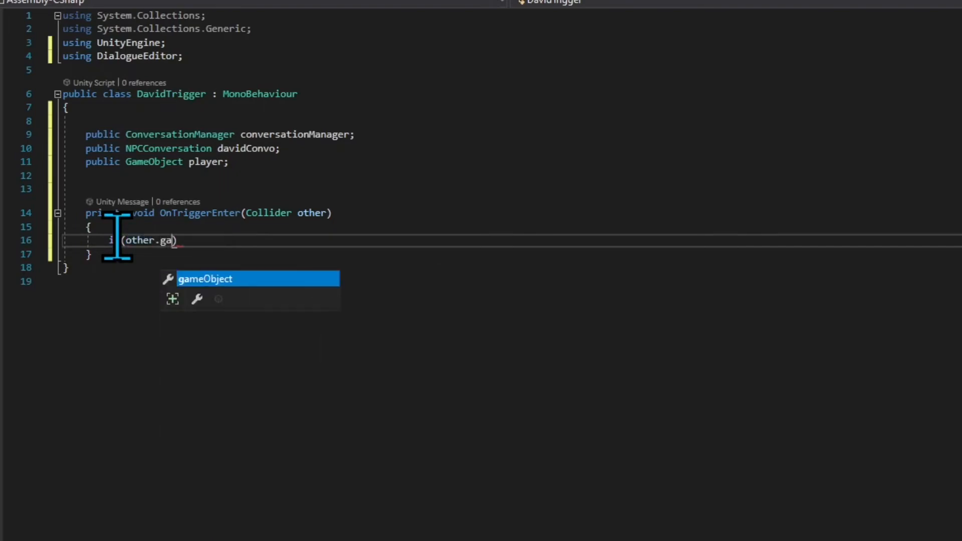
key(Tab)
text(== player)
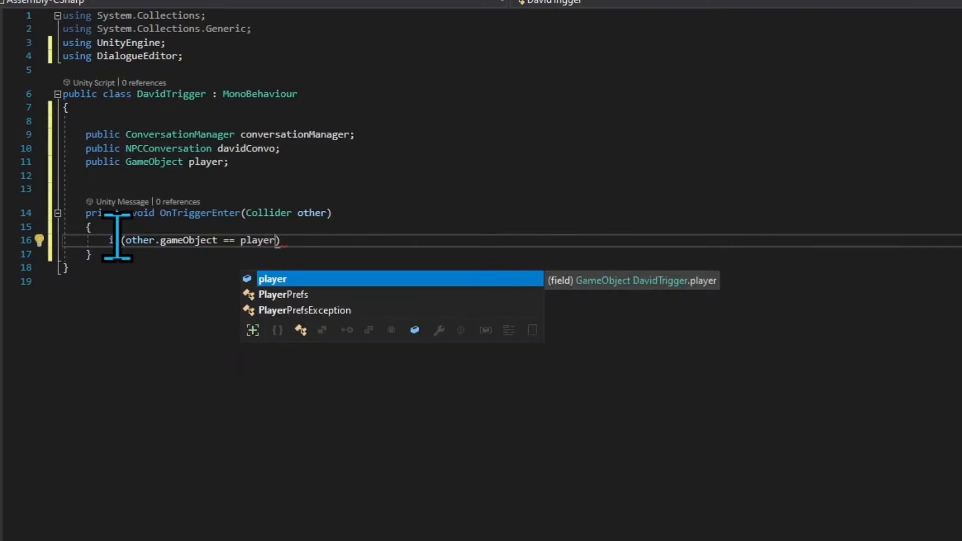
key(Left)
key(Left)
key(Left)
key(Left)
key(Left)
key(Left)
key(Left)
key(Left)
key(Left)
key(shift+Right)
key(shift+Right)
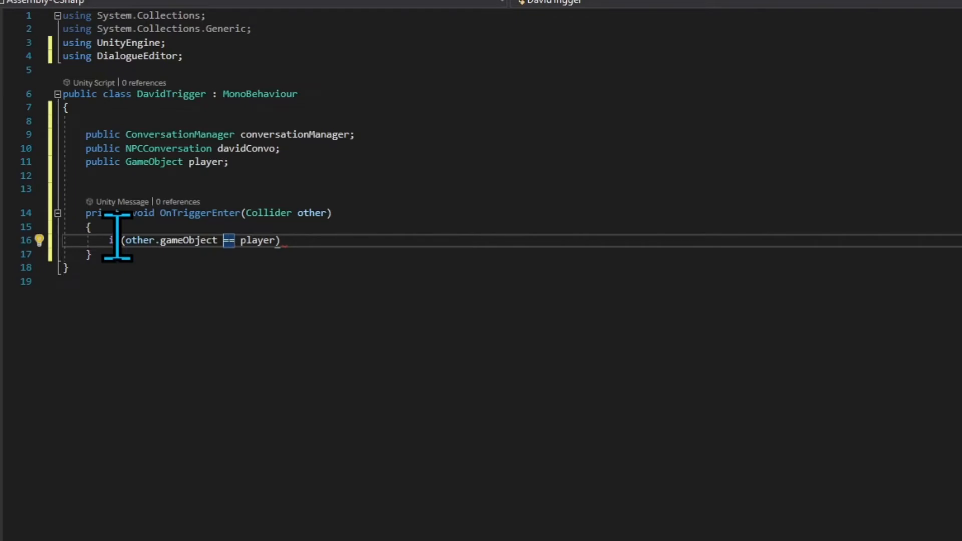
key(Right)
key(Right)
key(Right)
key(Right)
key(Right)
key(Right)
key(Right)
key(Right)
key(Right)
key(Return)
text({)
key(Return)
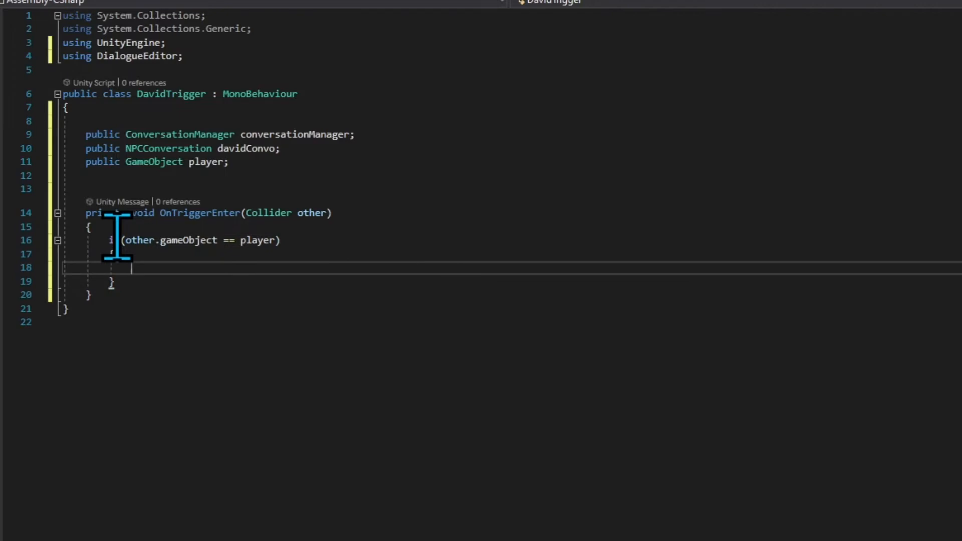
- Inside the if block of OnTriggerEnter, add the call "conversationManager.StartConversation(davidConvo);"
text(con)
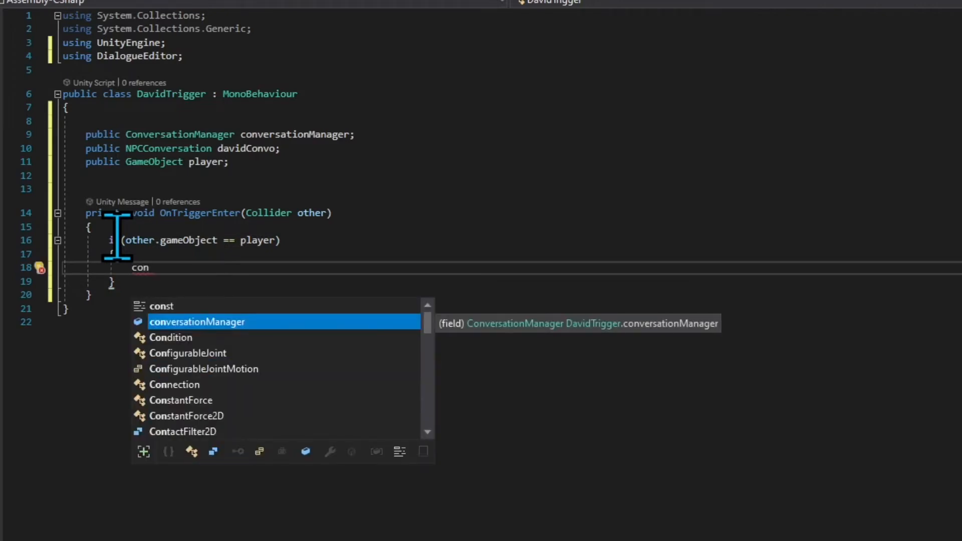
key(Tab)
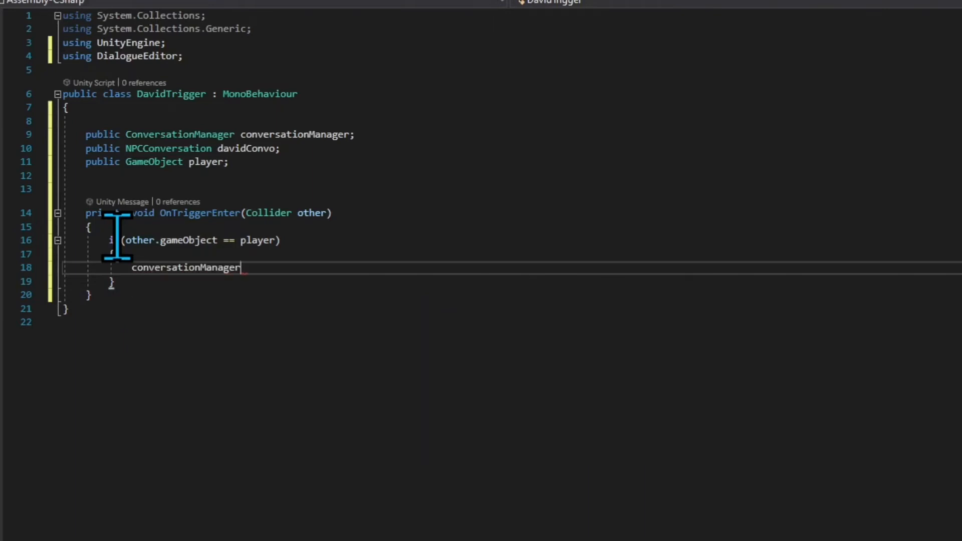
text(.start)
key(Tab)
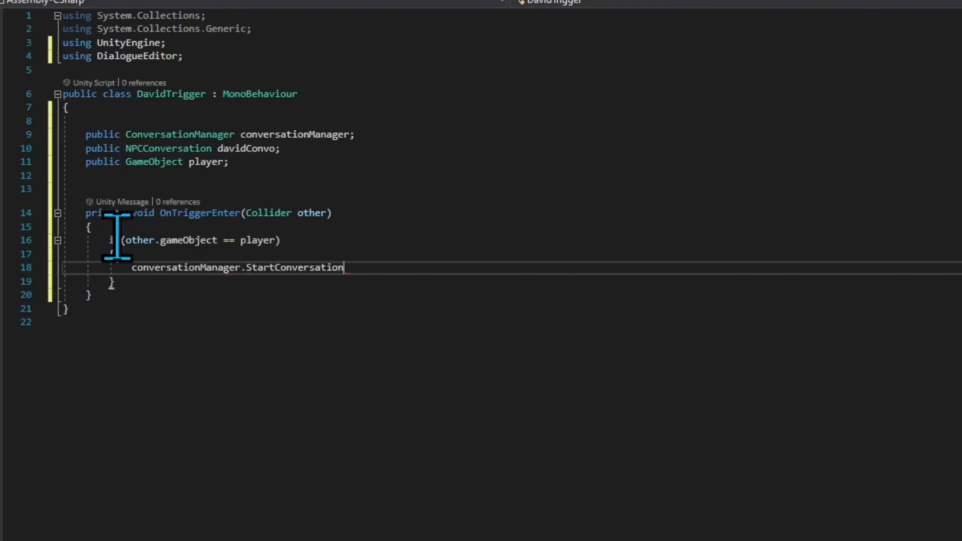
text((da)
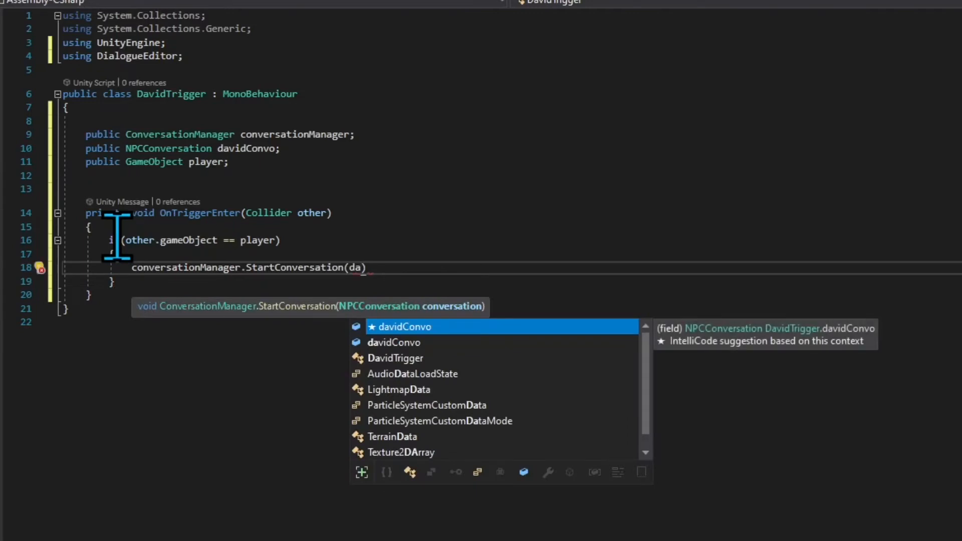
key(Tab)
text())
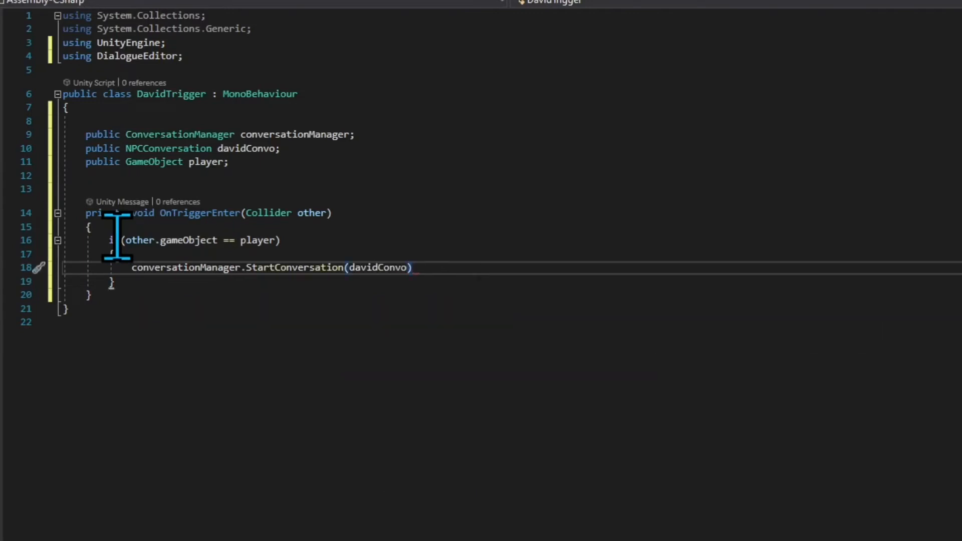
text(;)
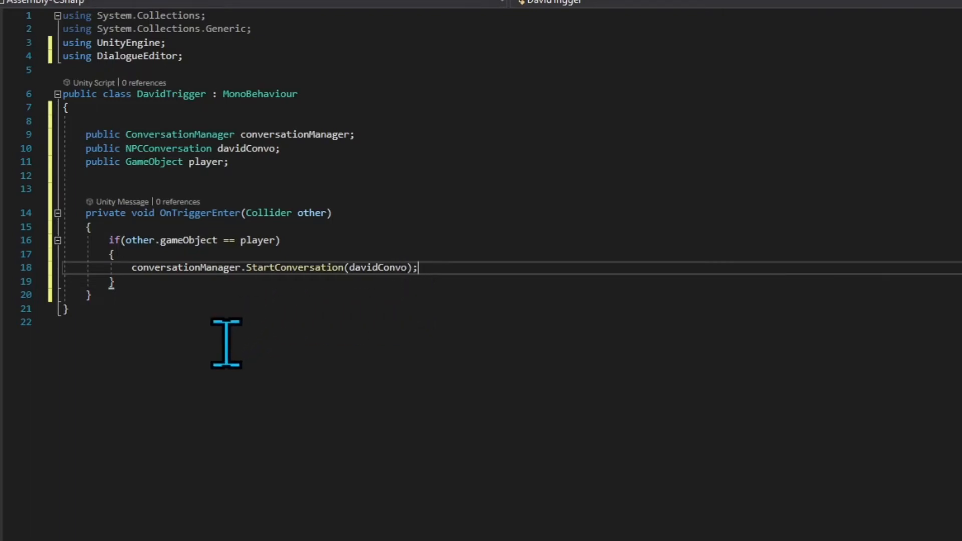
- Add a private void OnTriggerExit(Collider other) method below OnTriggerEnter, separated by a blank line
click(189, 309)
click(195, 299)
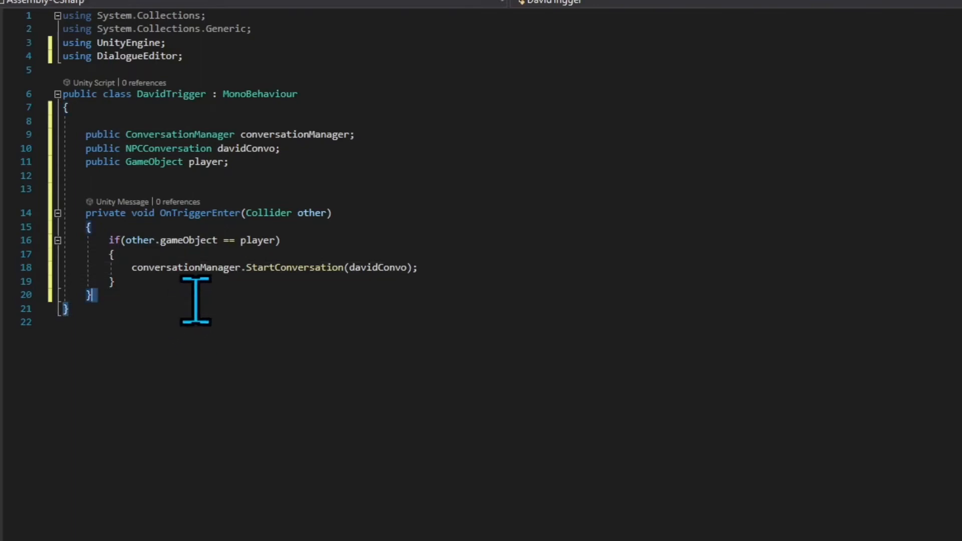
key(Return)
key(Return)
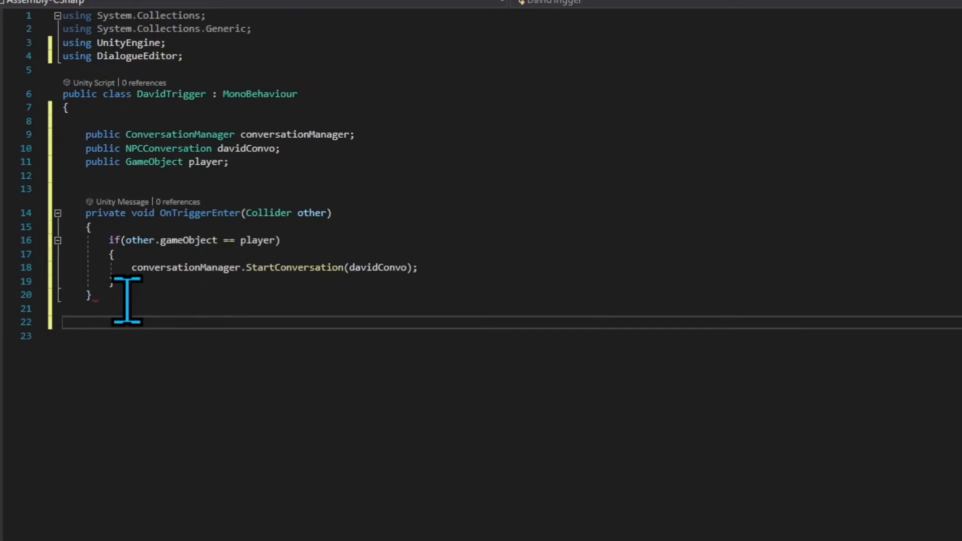
text(private void ontr)
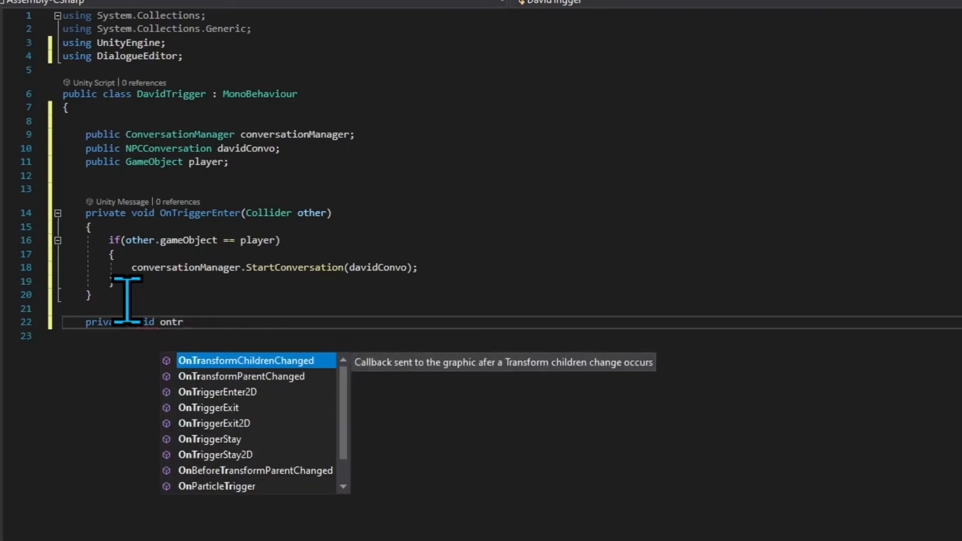
key(Down)
key(Down)
key(Down)
key(Up)
key(Return)
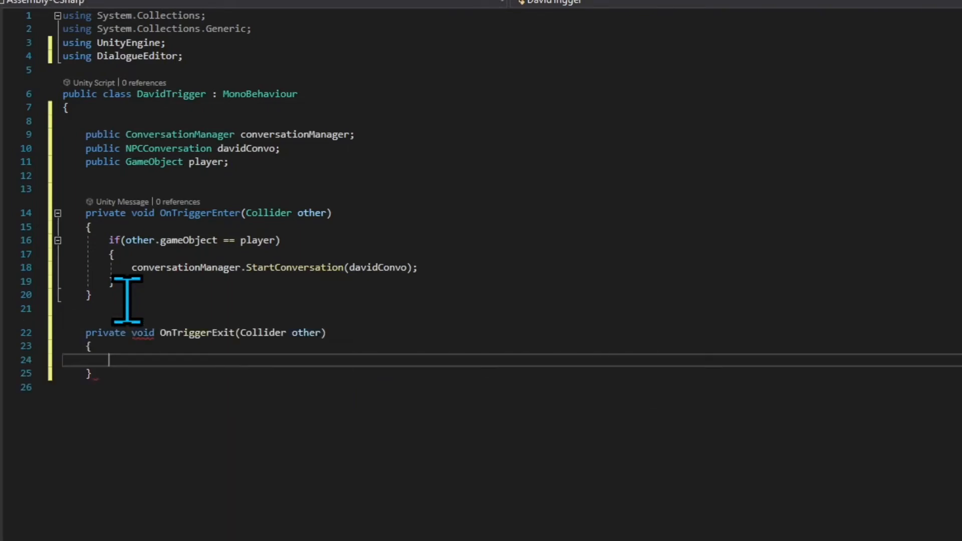
- Inside OnTriggerExit, add an if block with the condition "other.gameObject == player"
text(if)
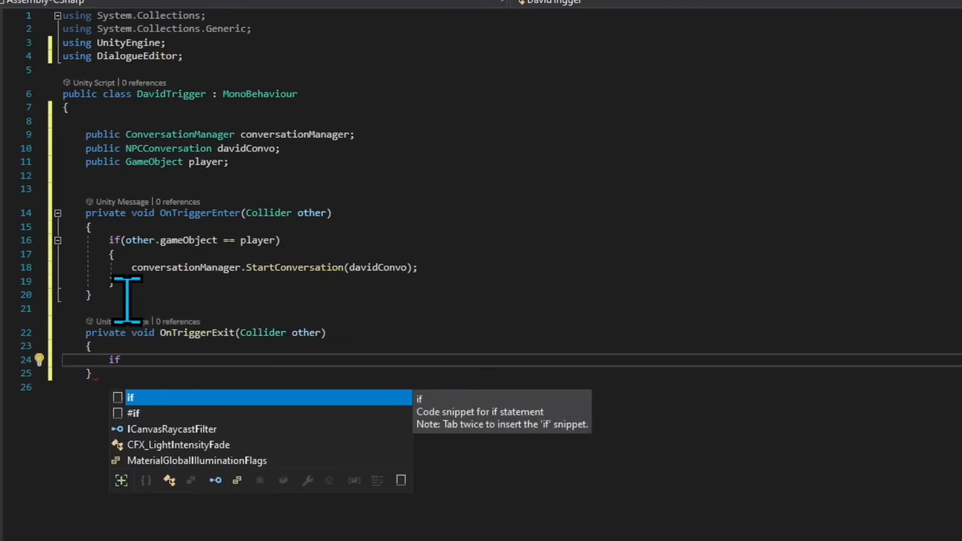
text((other )
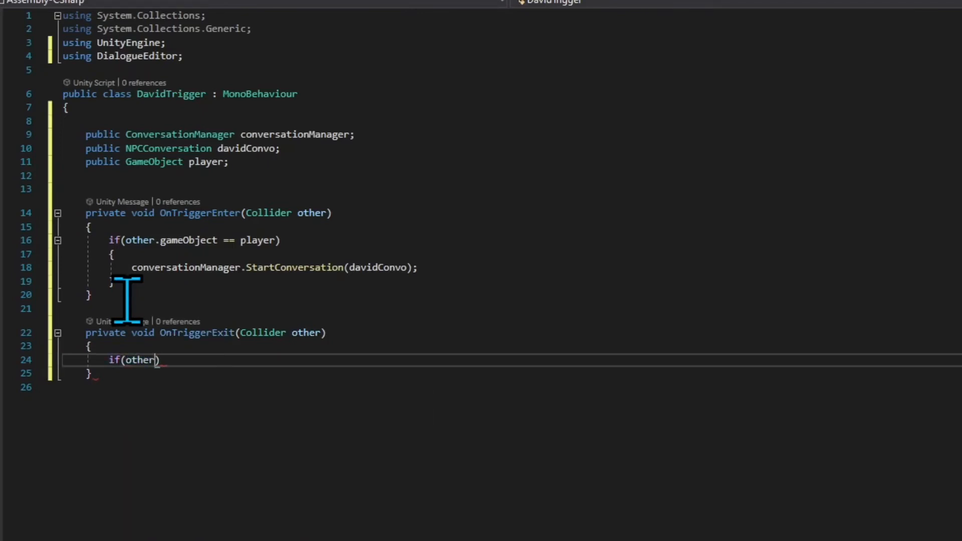
text(.gaeplayer))
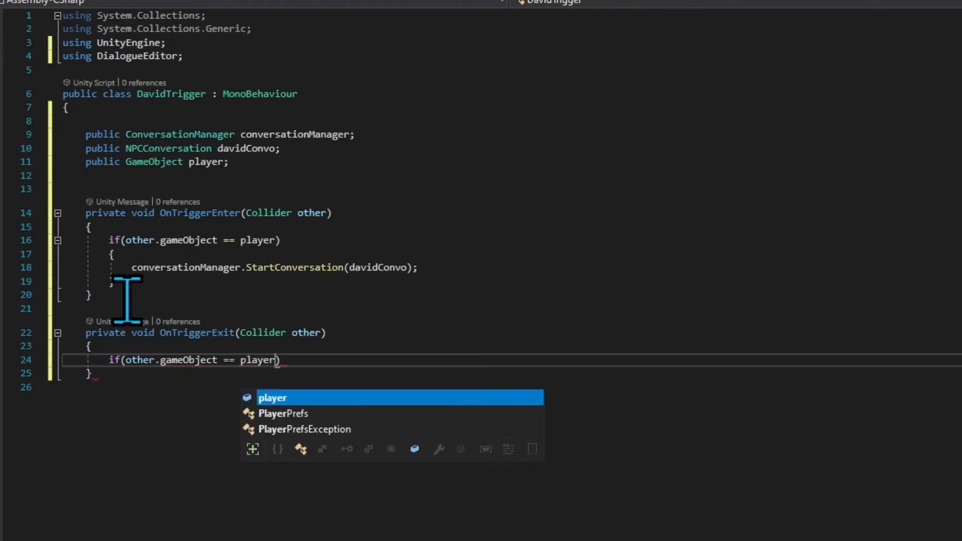
key(Return)
text({)
key(Return)
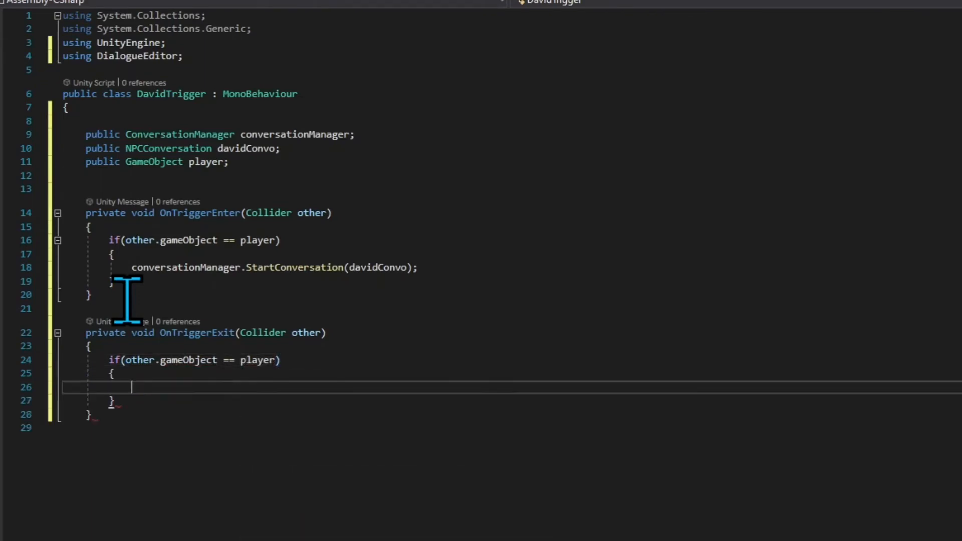
- Inside the if block of OnTriggerExit, add the call "conversationManager.EndConversation();"
key(Return)
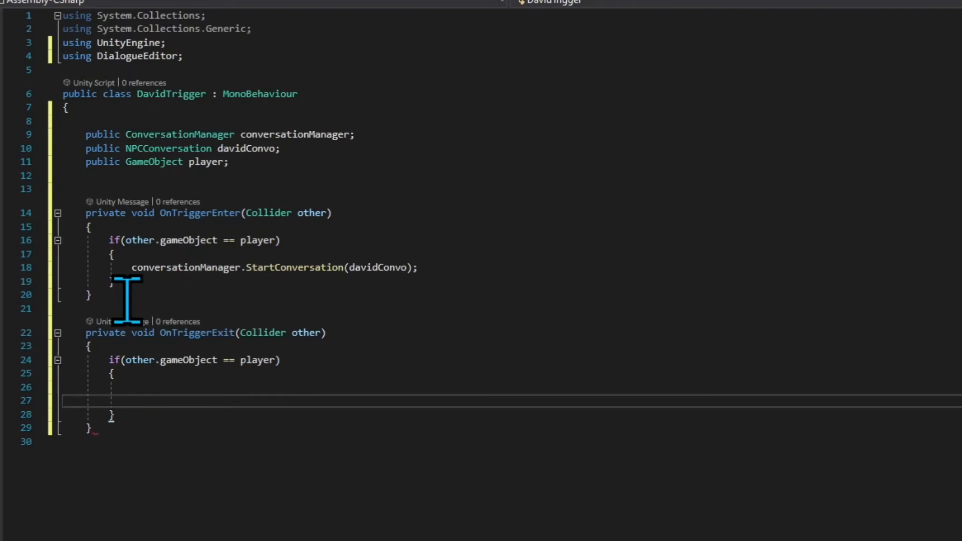
text(conversationManager.s)
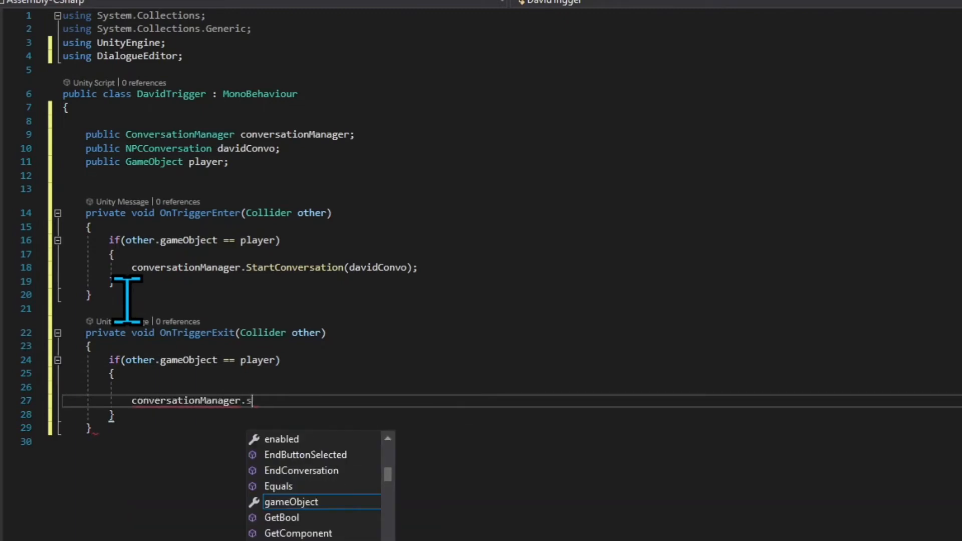
key(BackSpace)
text(end)
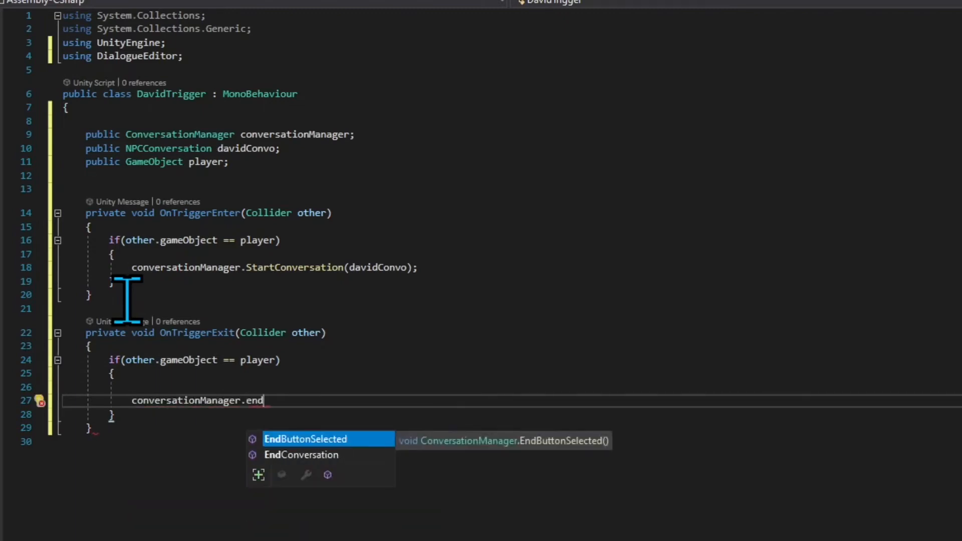
key(Down)
key(Tab)
text(())
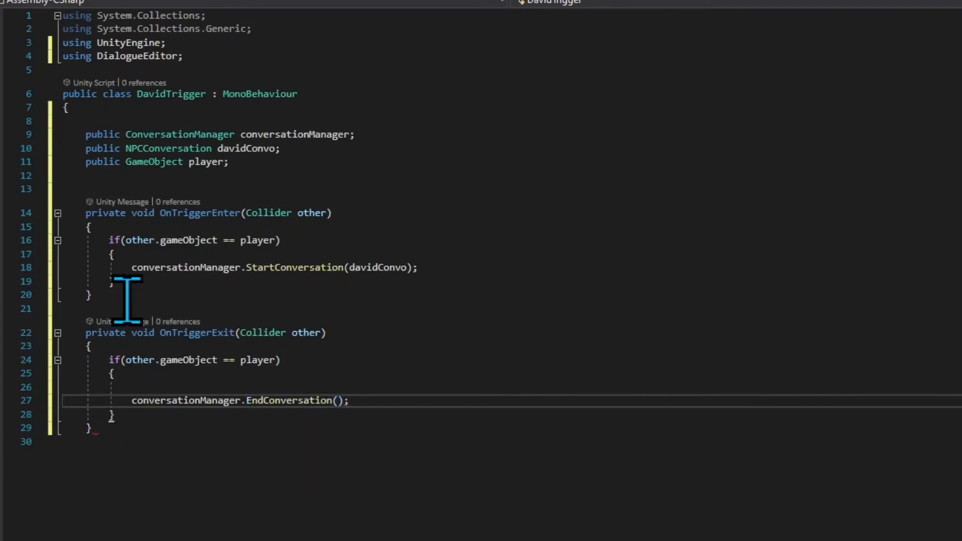
- Close the DavidTrigger class with a final brace below OnTriggerExit and save the script
click(106, 428)
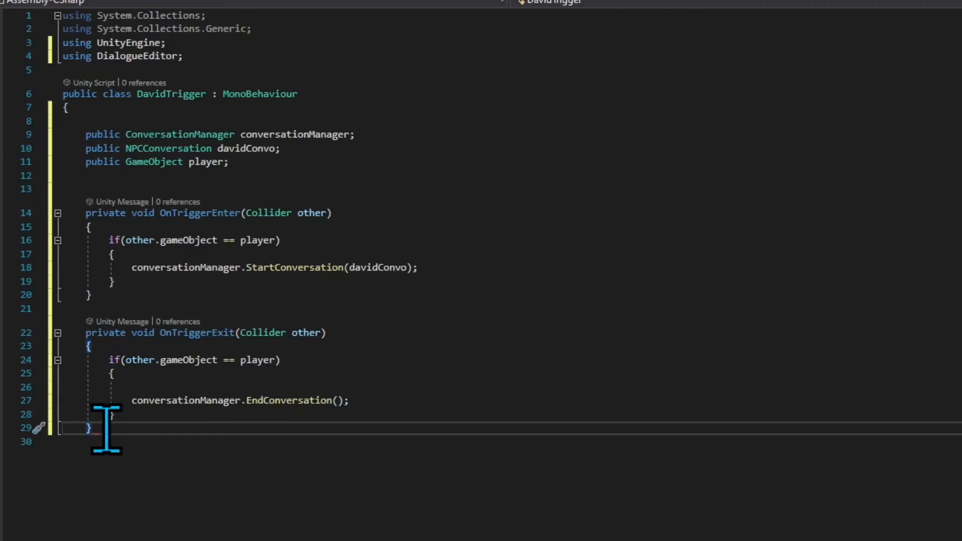
key(Return)
key(Return)
text(})
key(Return)
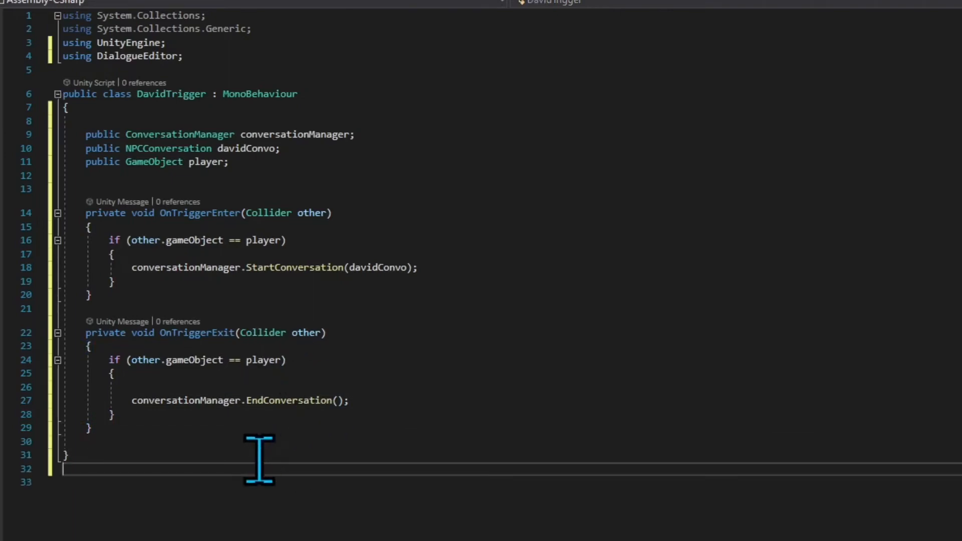
key(ctrl+s)
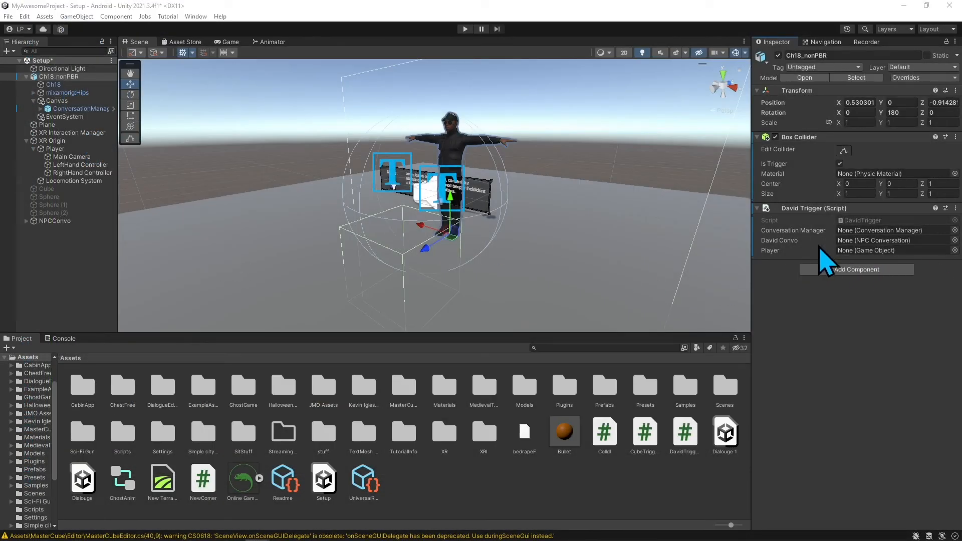
- In the David Trigger component of Ch18_nonPBR, assign Player, NPCConvo as David Convo, and ConversationManager as Conversation Manager
drag(57, 149, 860, 251)
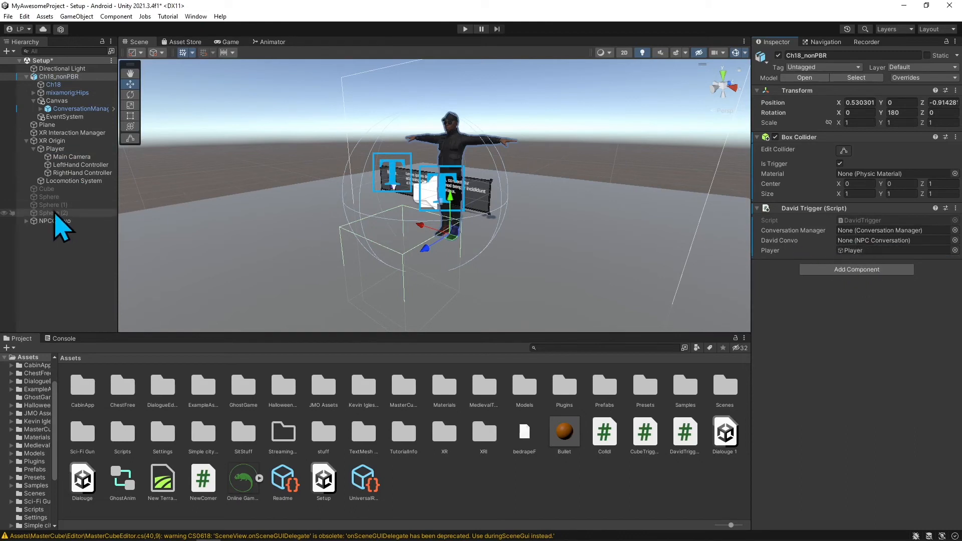
drag(54, 221, 847, 240)
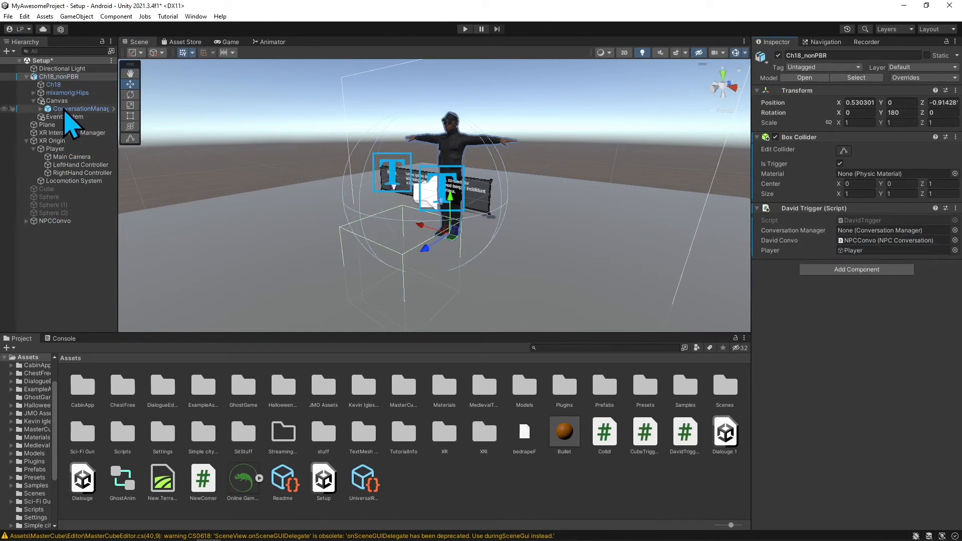
drag(66, 111, 870, 233)
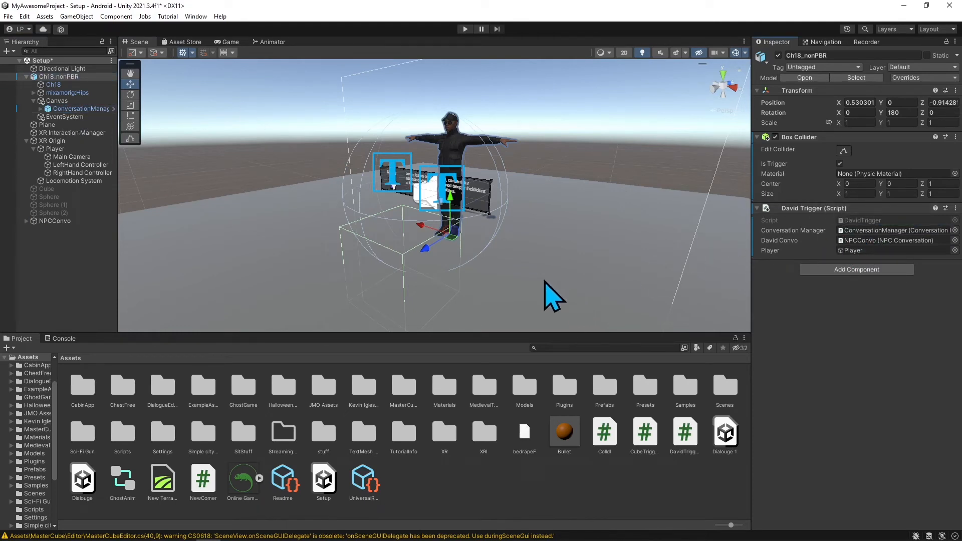
- Move Ch18_nonPBR along Z to about 2.01, away from the camera, and test the scene in Play mode
click(58, 77)
drag(422, 249, 498, 230)
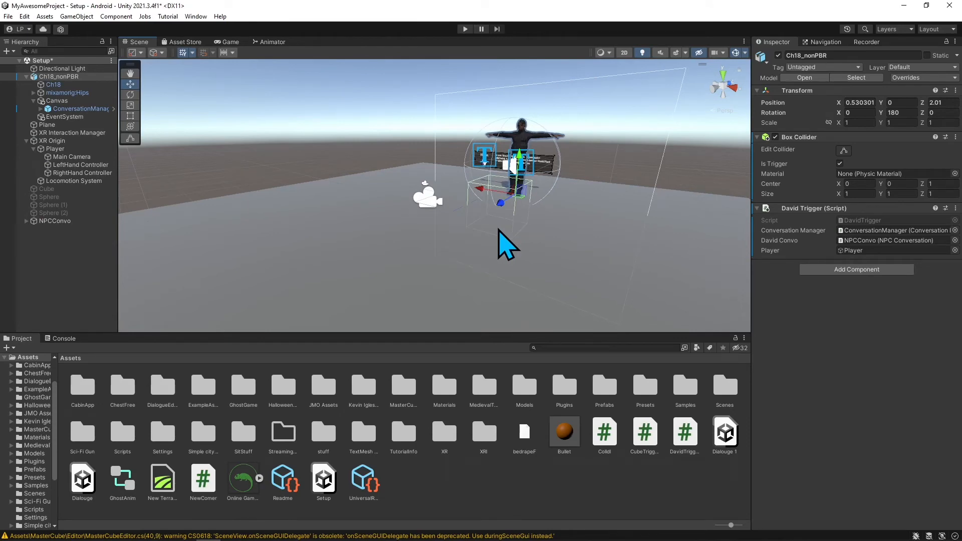
click(465, 29)
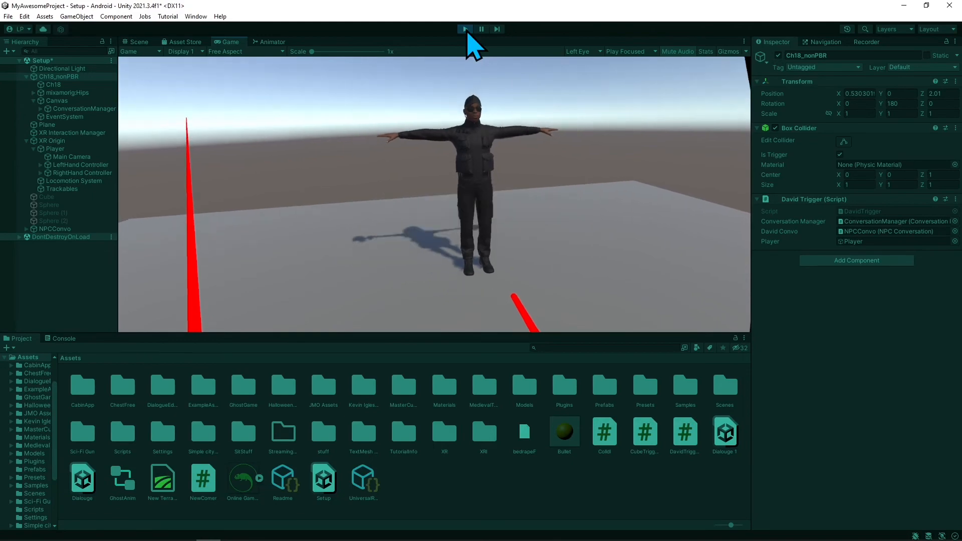
click(466, 29)
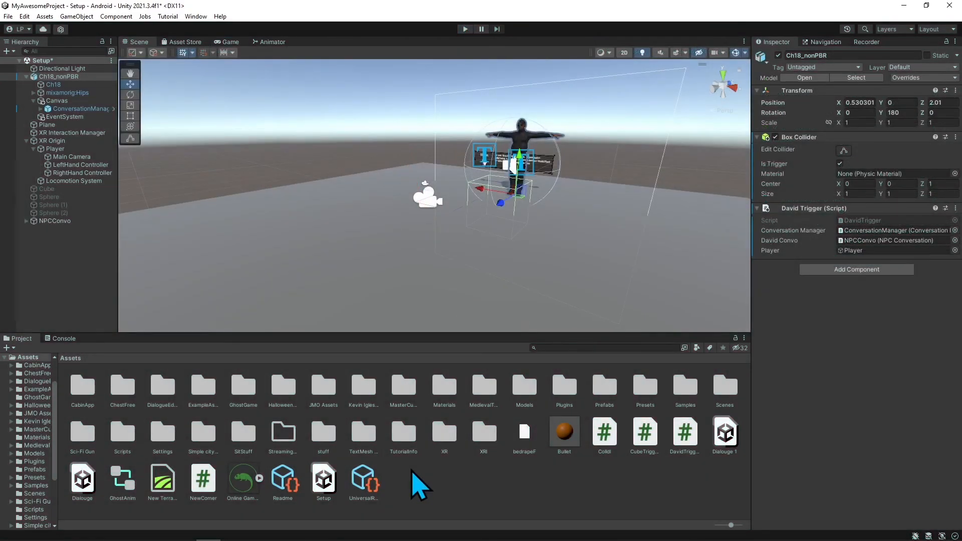
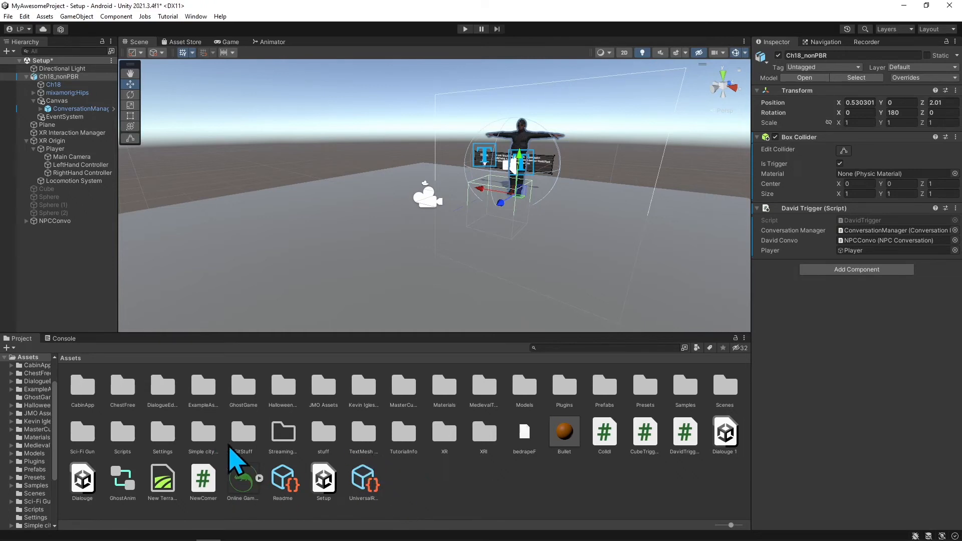
- In the SitStuff folder, create an Animator Controller named DavidController
double_click(241, 434)
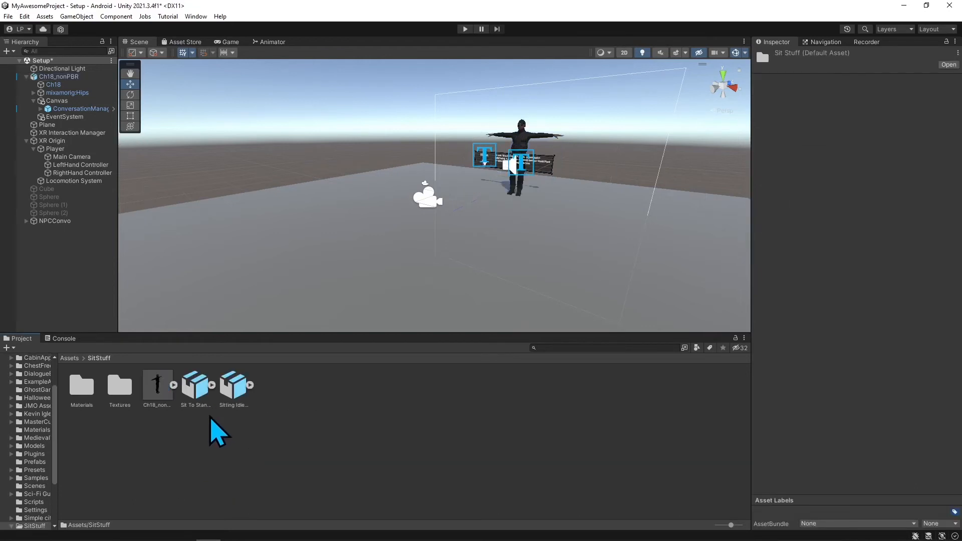
right_click(276, 385)
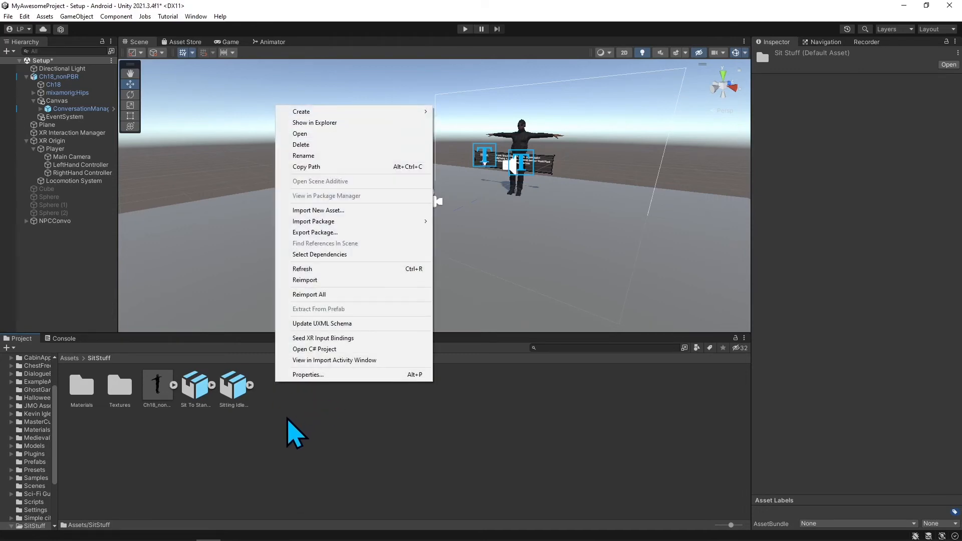
mouse_move(365, 112)
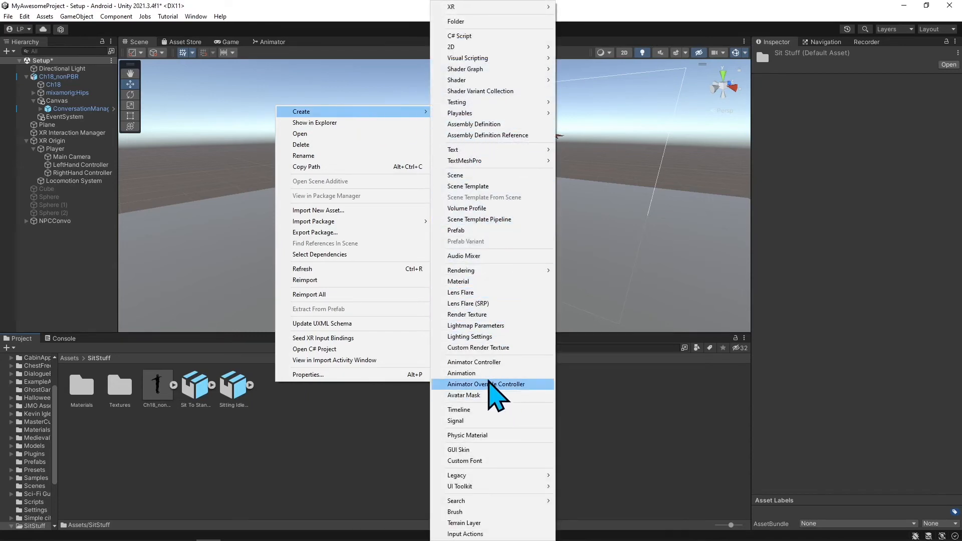
click(484, 362)
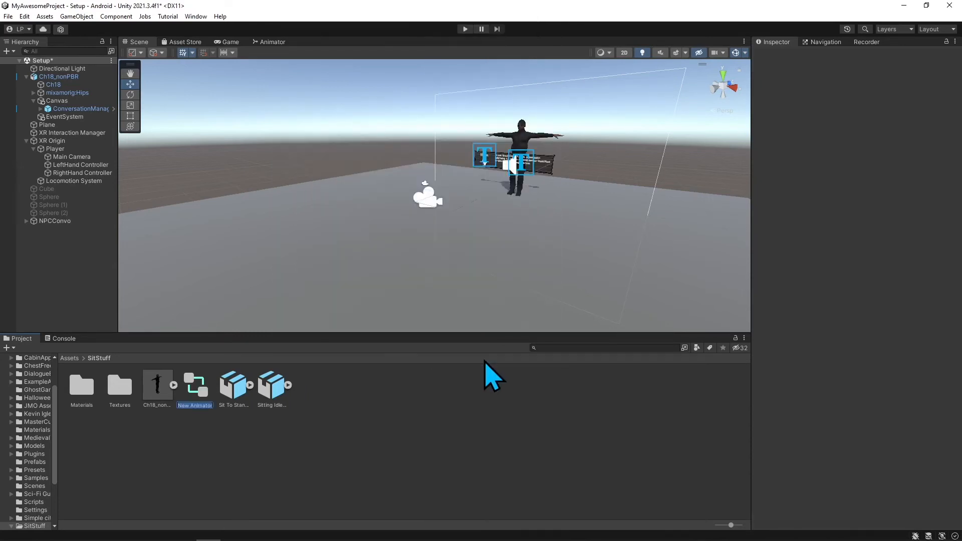
text(DavidController)
key(Return)
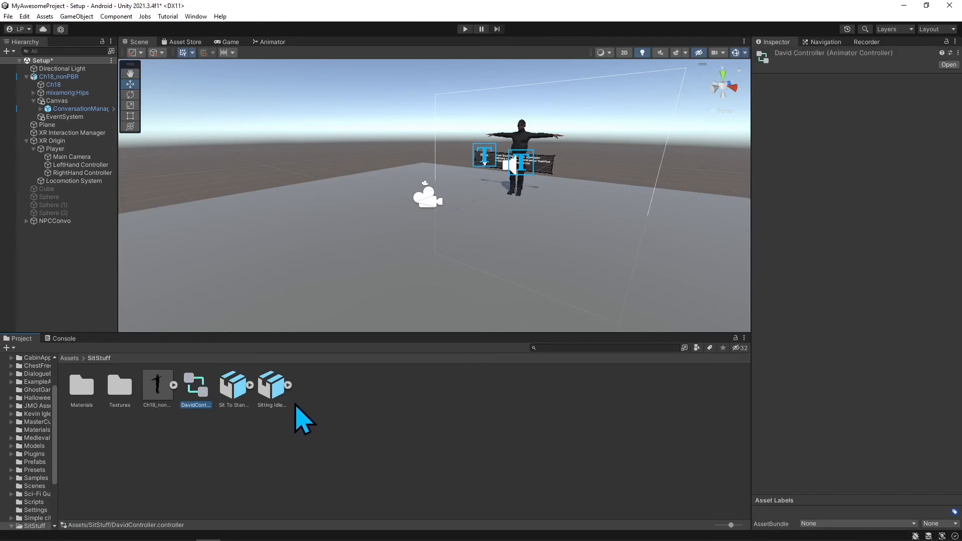
- Open DavidController and add the Sitting Idle animation as the default state and the Sit To Stand animation as a second state
double_click(202, 382)
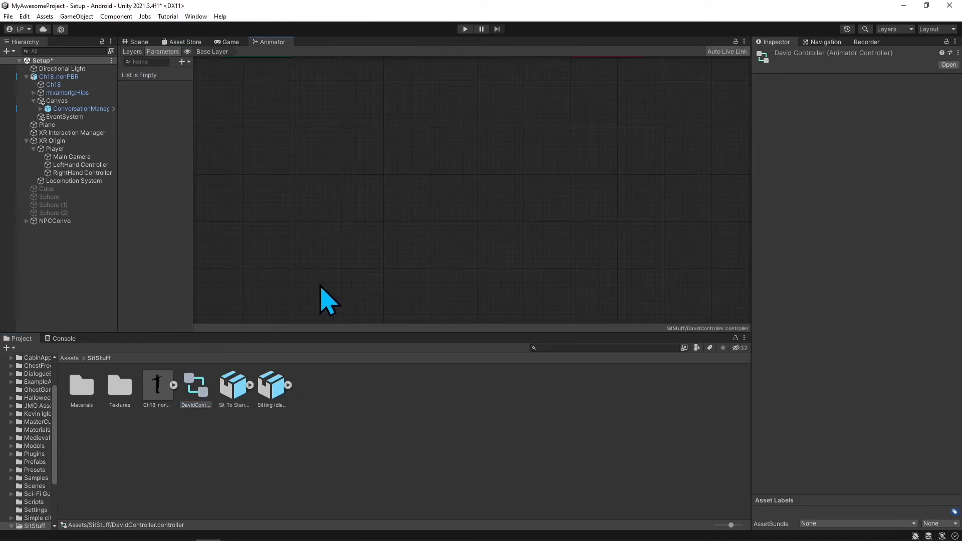
scroll(305, 263, down, 3)
scroll(327, 253, up, 5)
mouse_move(329, 245)
mouse_down()
mouse_move(383, 264)
mouse_move(377, 255)
mouse_up()
middle_drag(352, 225, 437, 247)
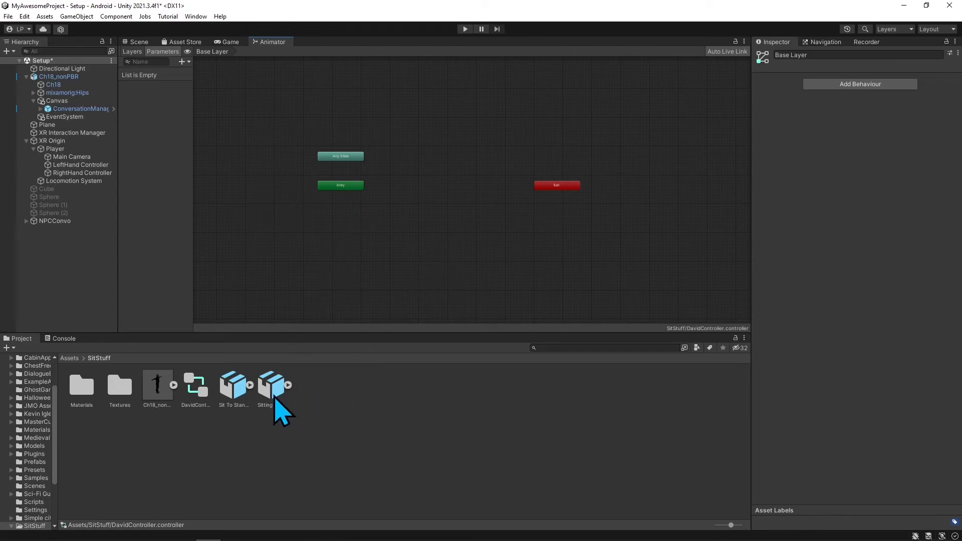
drag(275, 393, 372, 219)
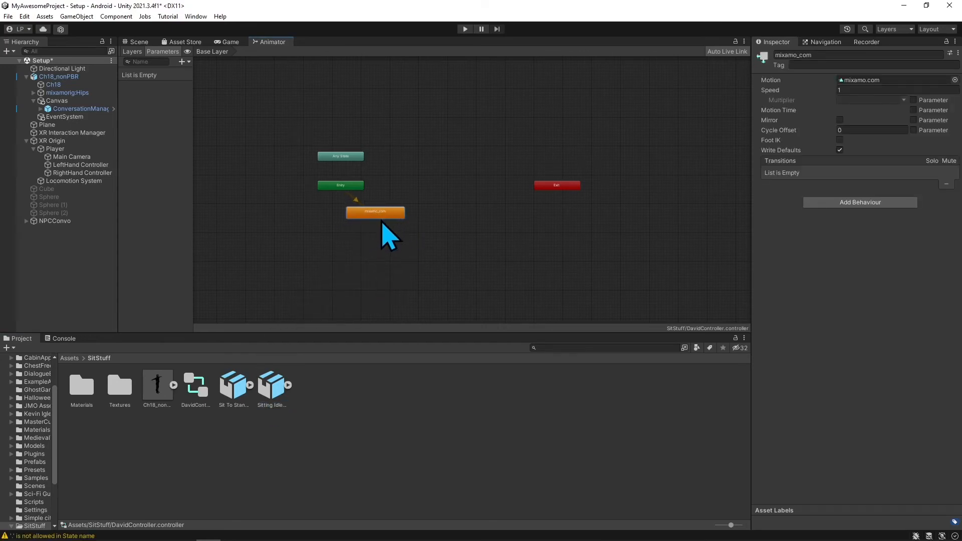
scroll(364, 228, up, 3)
scroll(372, 244, up, 2)
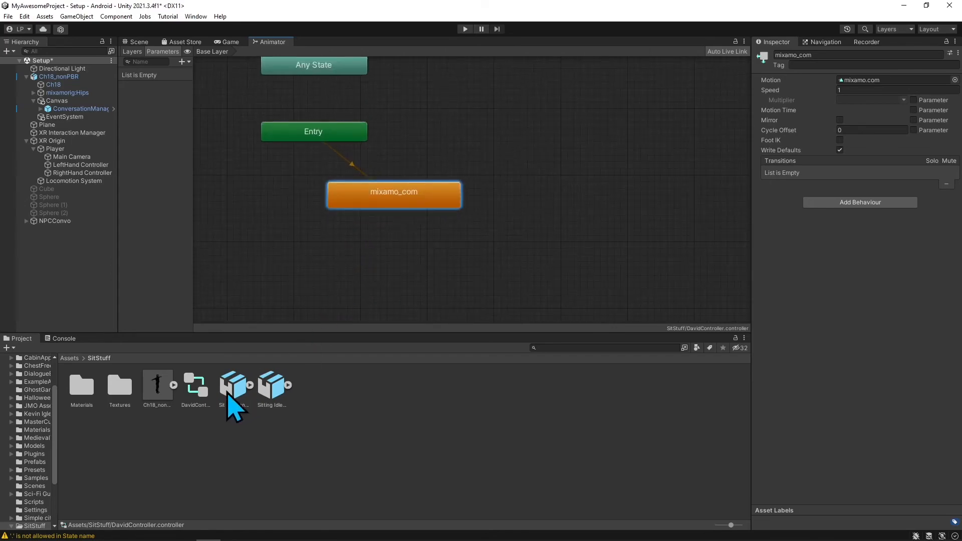
drag(229, 394, 432, 267)
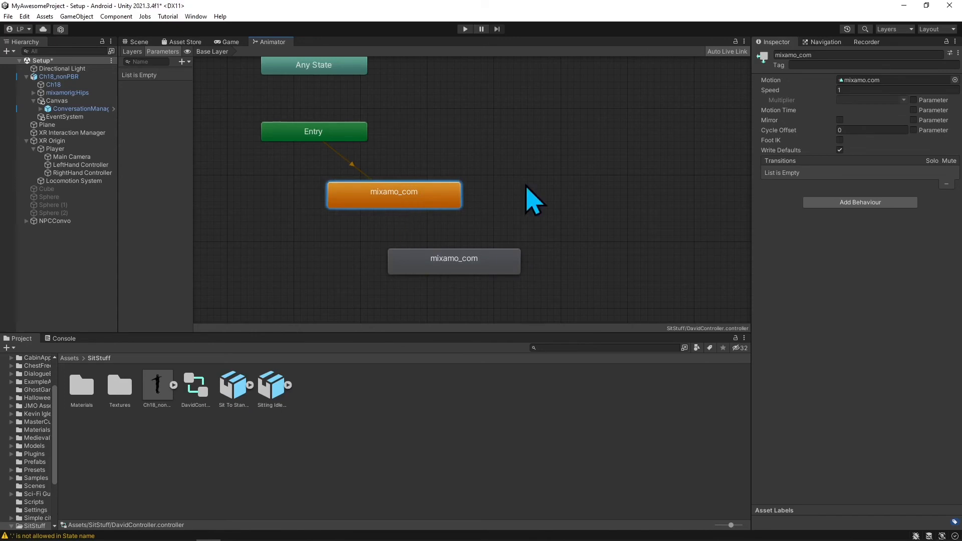
- Rename the orange default state to Sitting
click(801, 55)
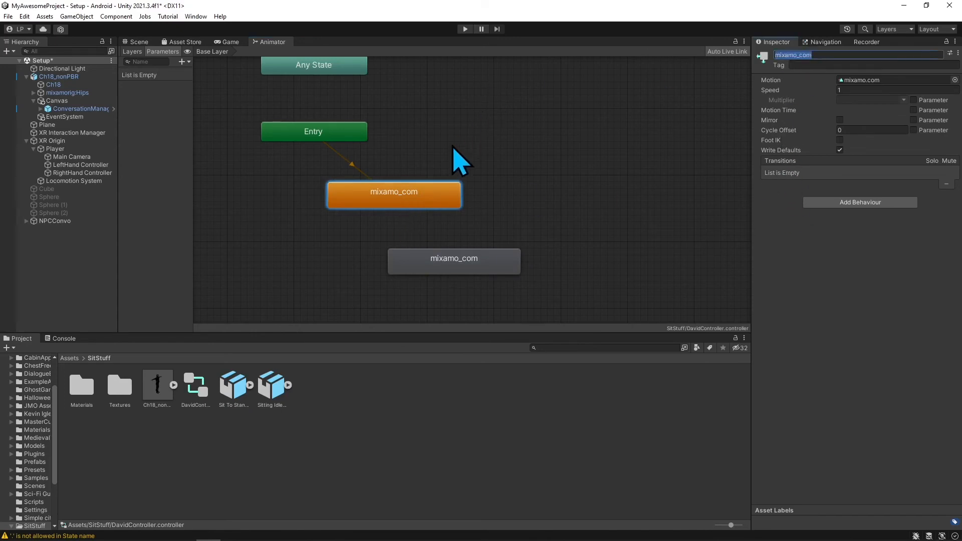
text(S)
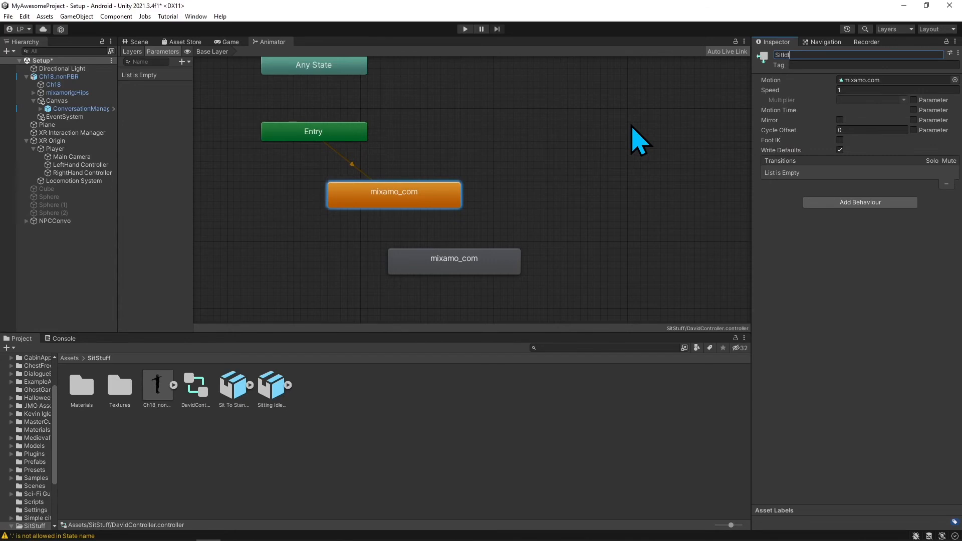
text(itting)
- Rename the grey mixamo_com state to Standup and place it to the right of Sitting
click(473, 269)
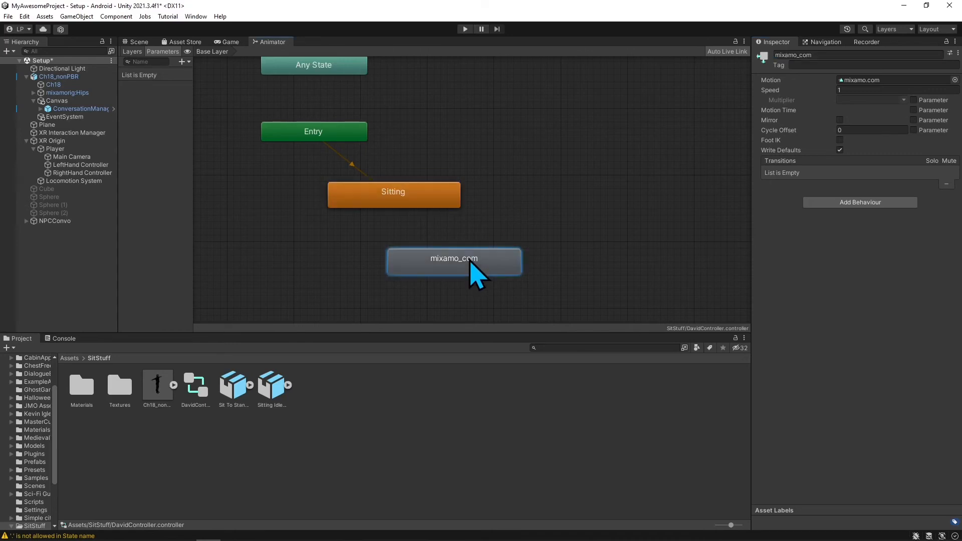
click(811, 54)
text(Stand)
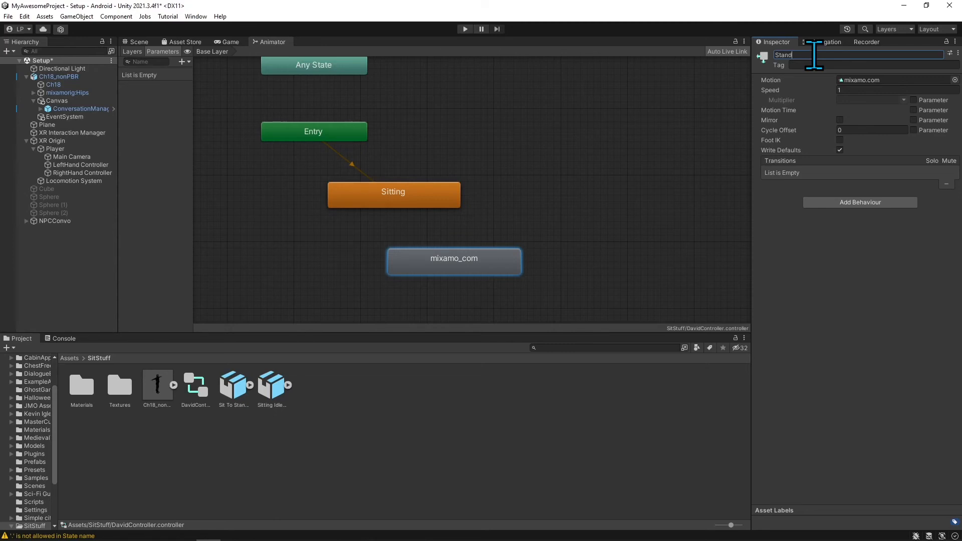
text(up)
key(Return)
drag(455, 263, 561, 183)
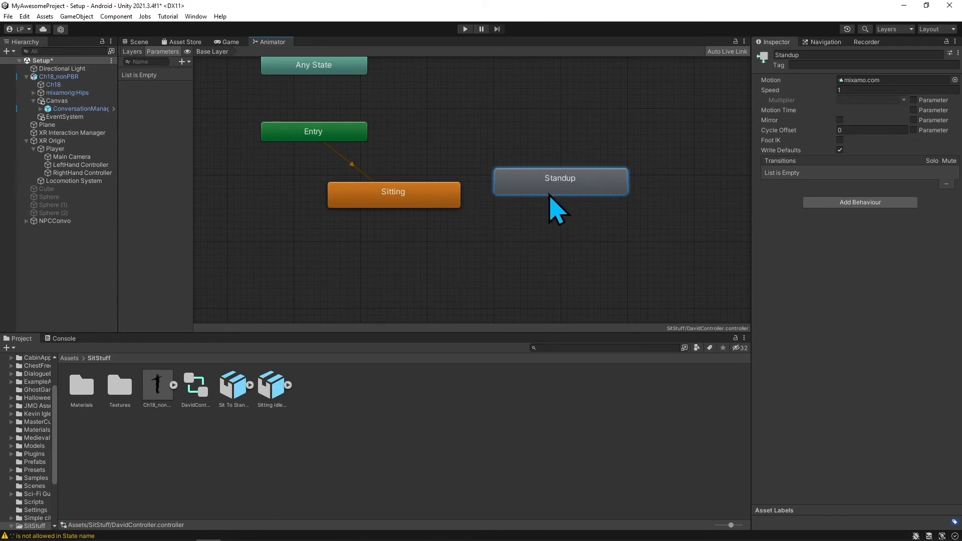
- Duplicate the Standup state, place the copy below it, rename it SitDown and set its speed to -1
key(ctrl+d)
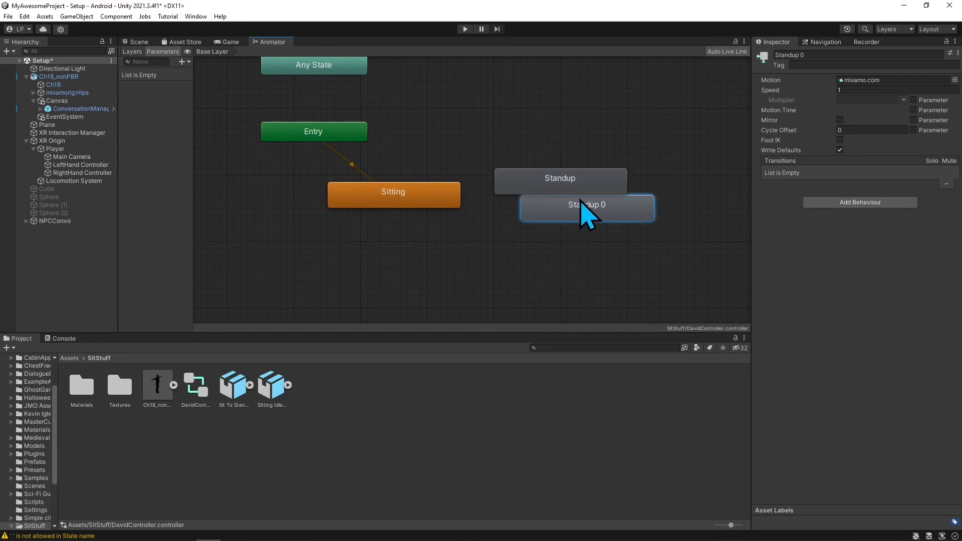
drag(585, 211, 566, 237)
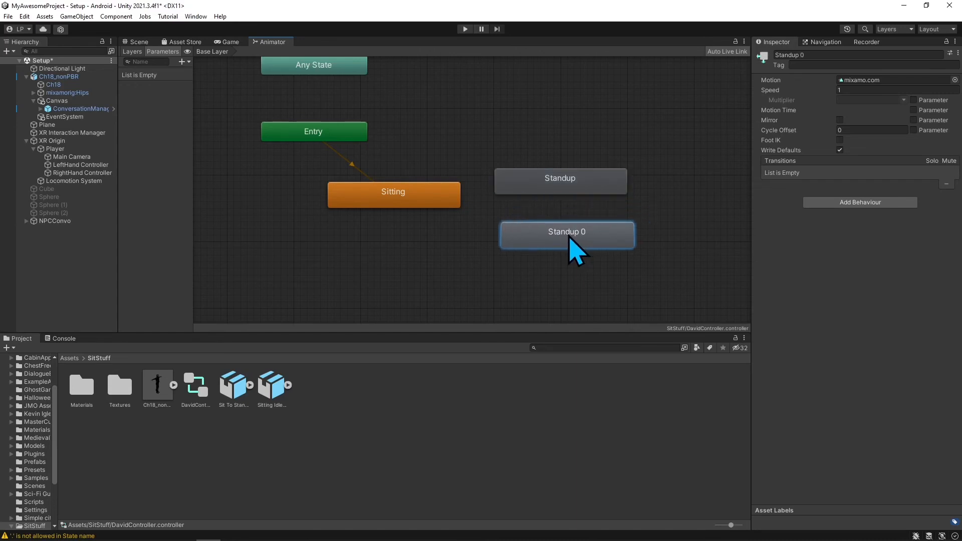
click(860, 52)
text(Si)
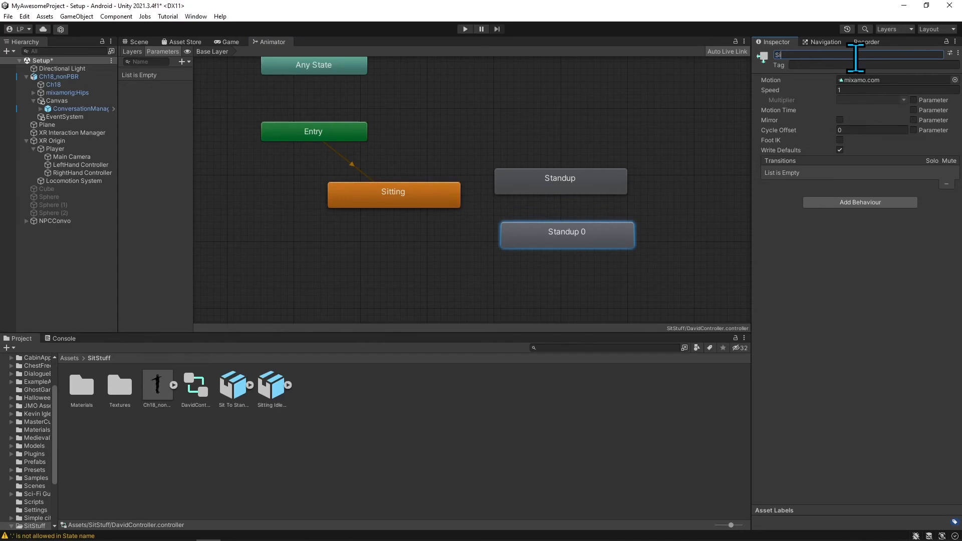
text(tDown)
click(862, 90)
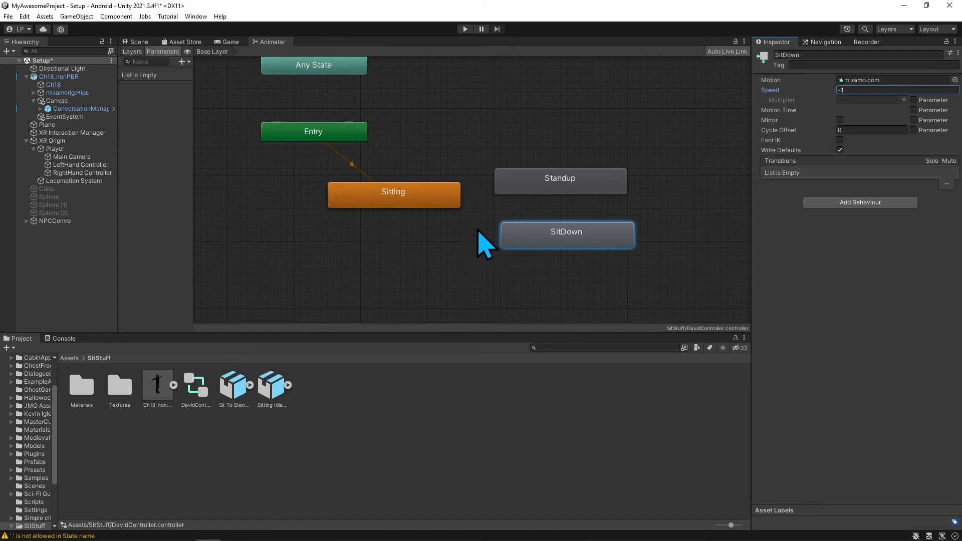
- Make a transition from the SitDown state to the Sitting state
right_click(533, 238)
click(570, 242)
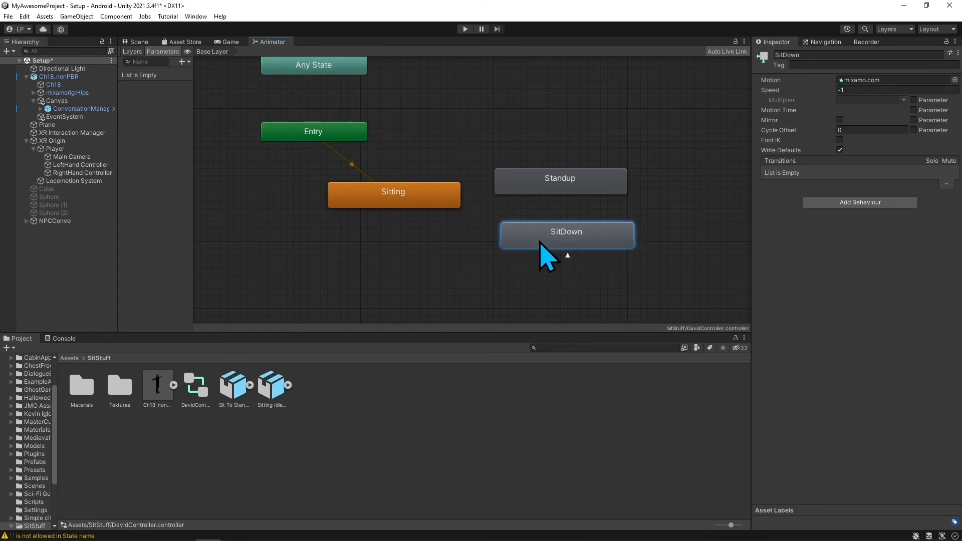
click(434, 209)
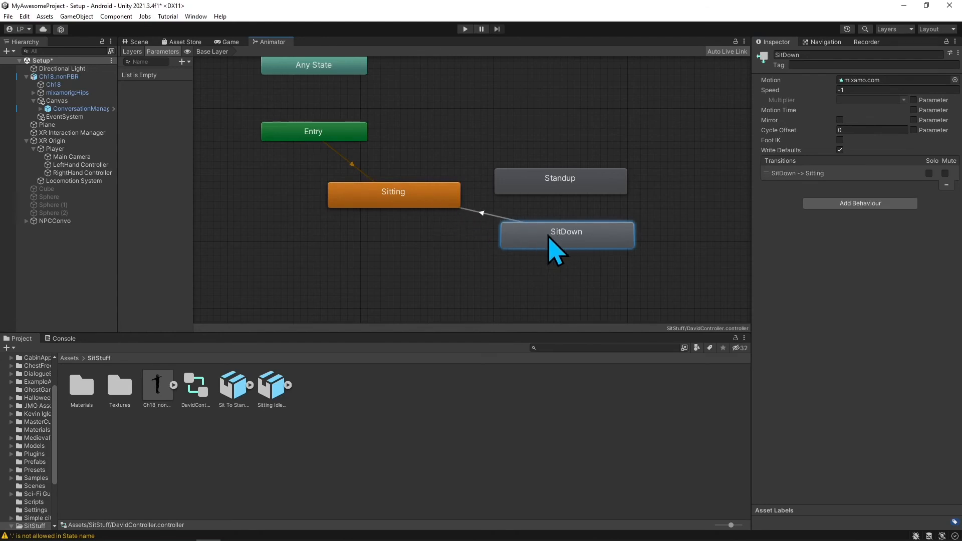
- Enable Loop Time and Loop Pose on the Sitting state's animation clip, and align the SitDown state directly below Standup
drag(551, 239, 530, 245)
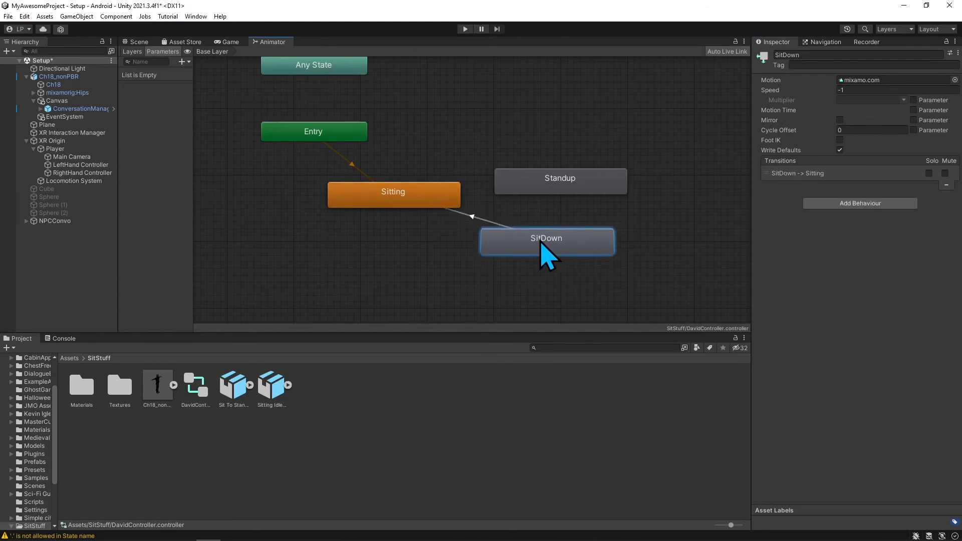
double_click(422, 202)
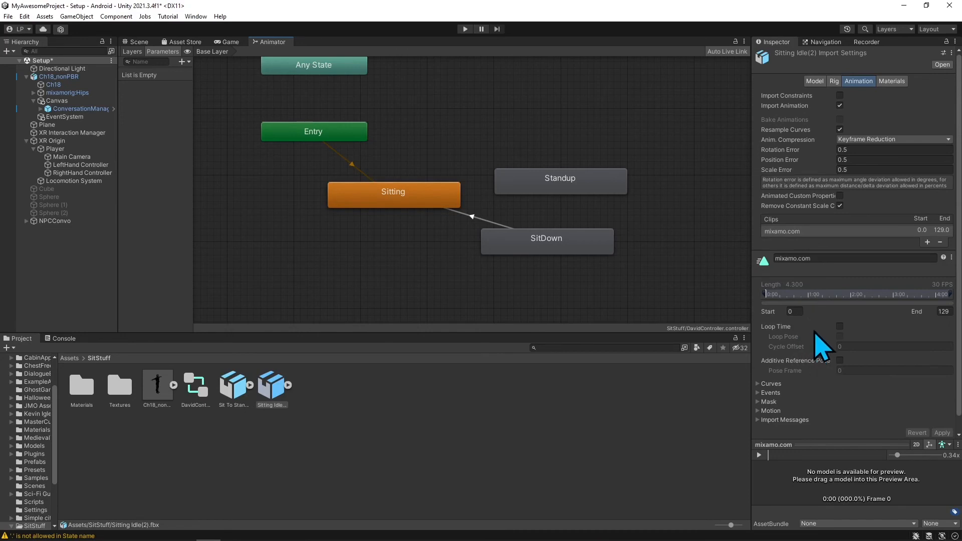
click(840, 327)
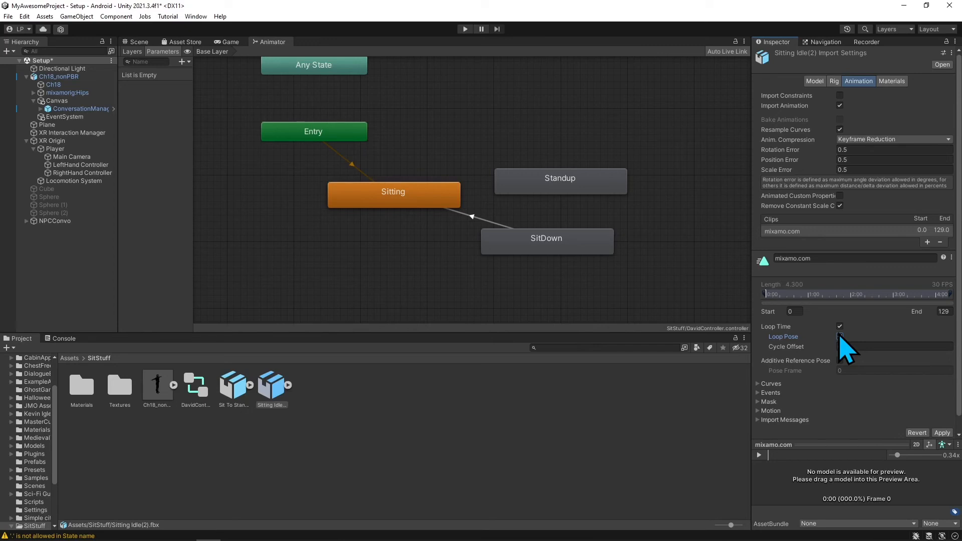
click(839, 337)
mouse_move(532, 255)
mouse_down()
mouse_move(554, 262)
mouse_move(545, 245)
mouse_up()
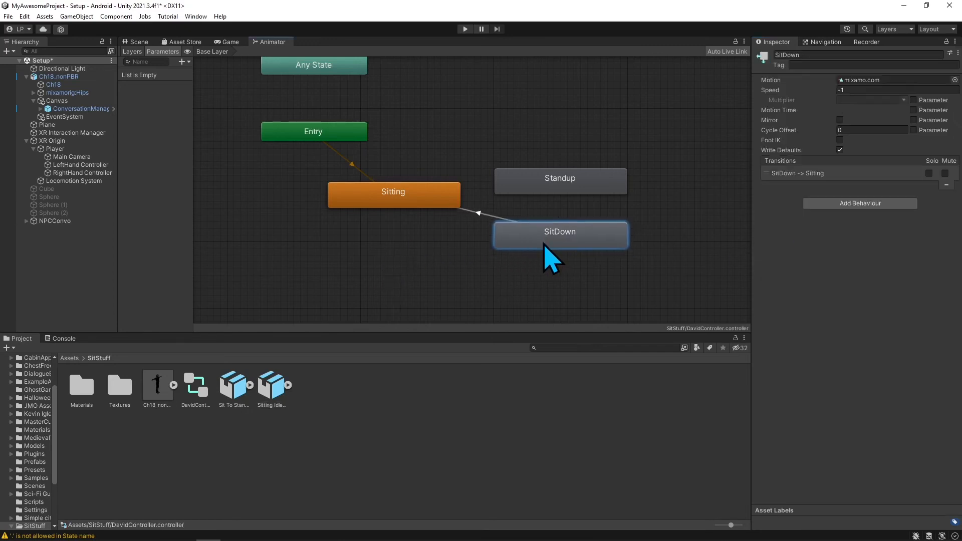
click(546, 176)
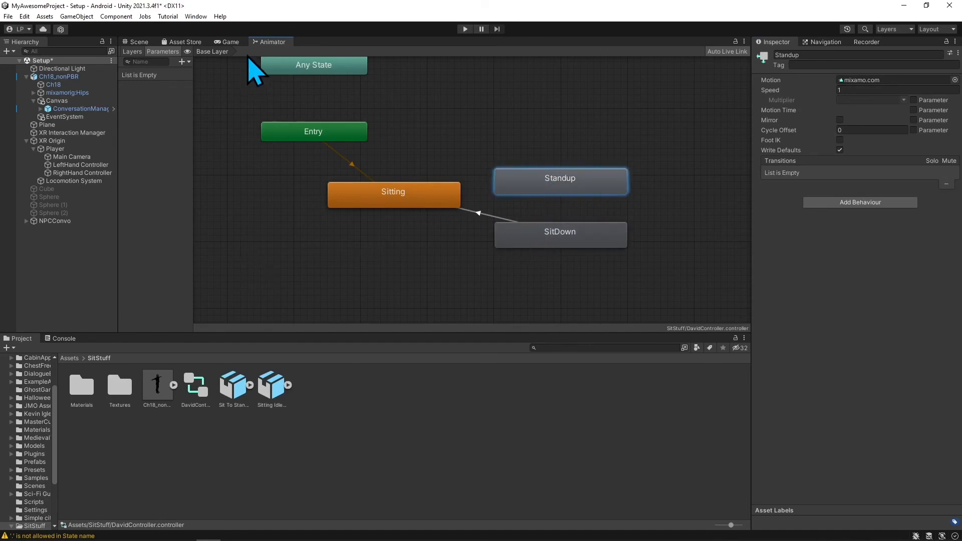
- Rename the Ch18_nonPBR object in the scene to David
click(58, 77)
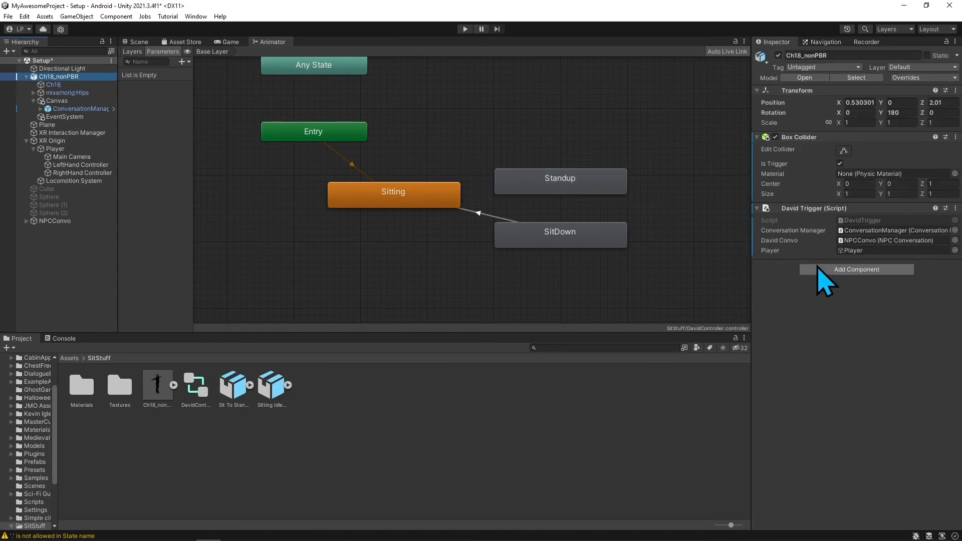
click(814, 55)
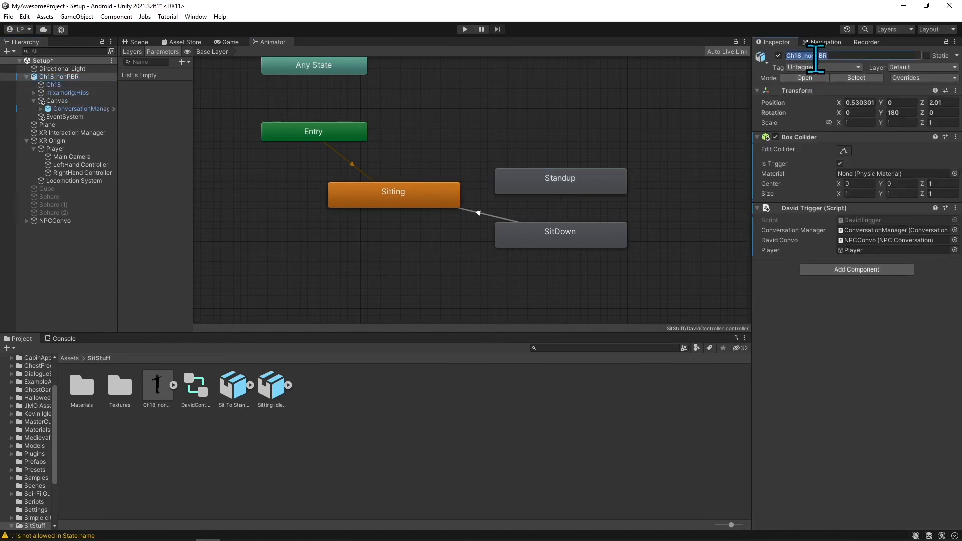
text(David)
key(Return)
- Add an Animator component to the David object and assign DavidController as its controller
click(845, 271)
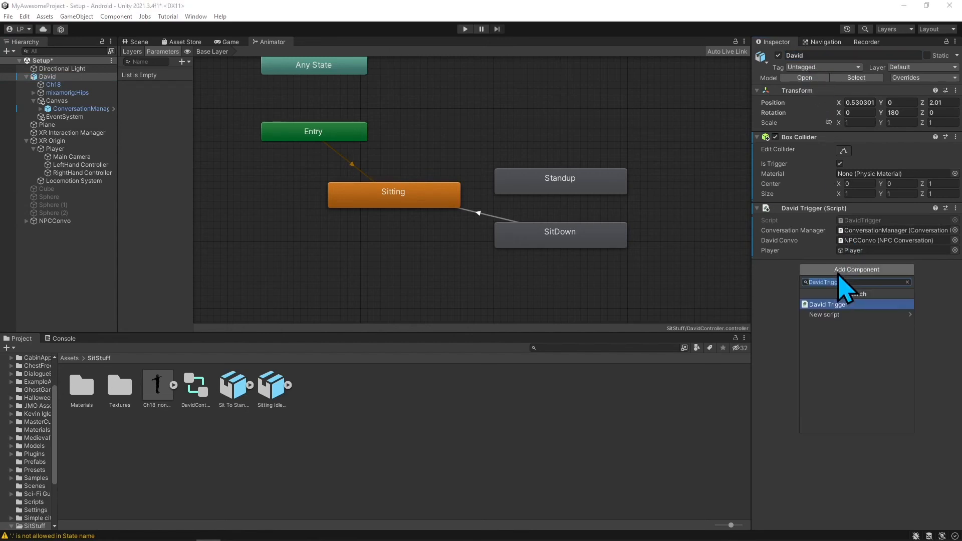
text(ano)
key(BackSpace)
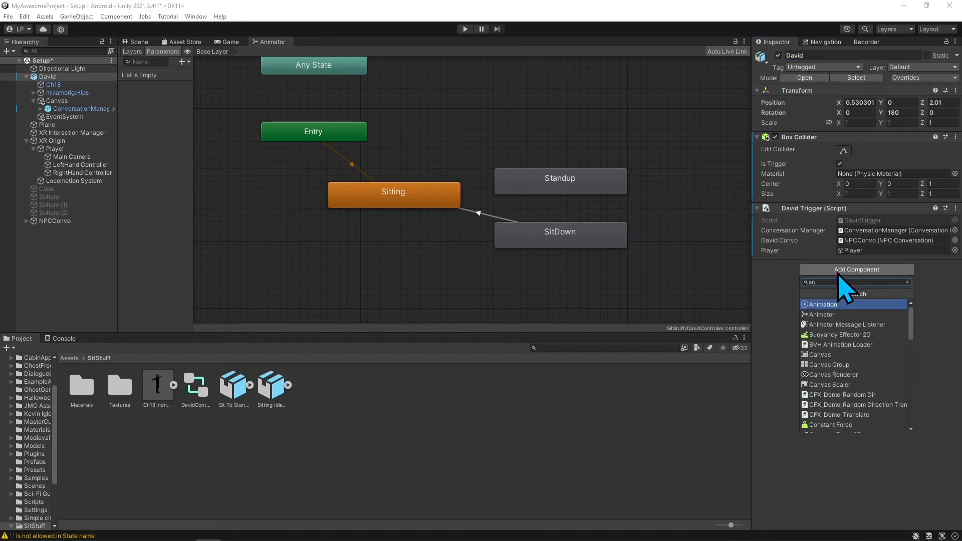
key(Down)
key(Return)
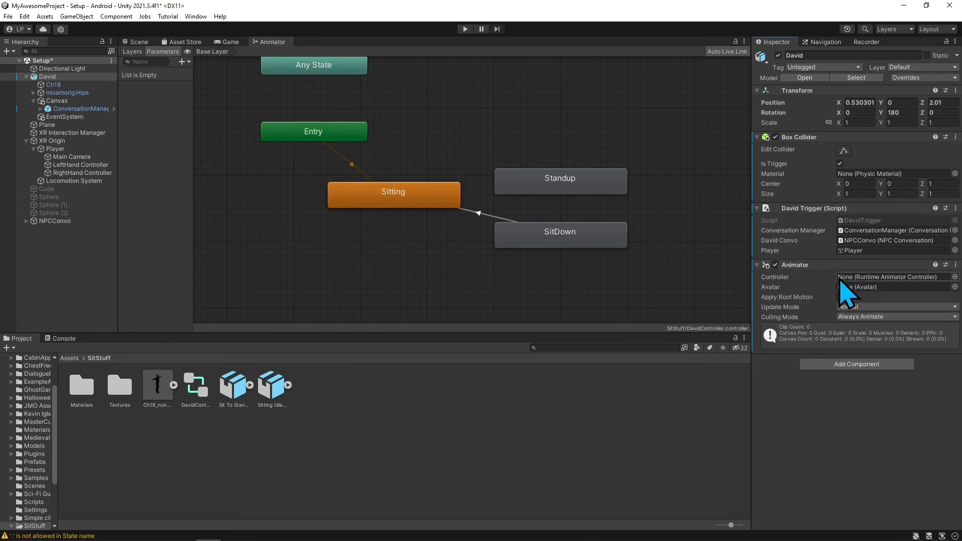
drag(200, 398, 862, 286)
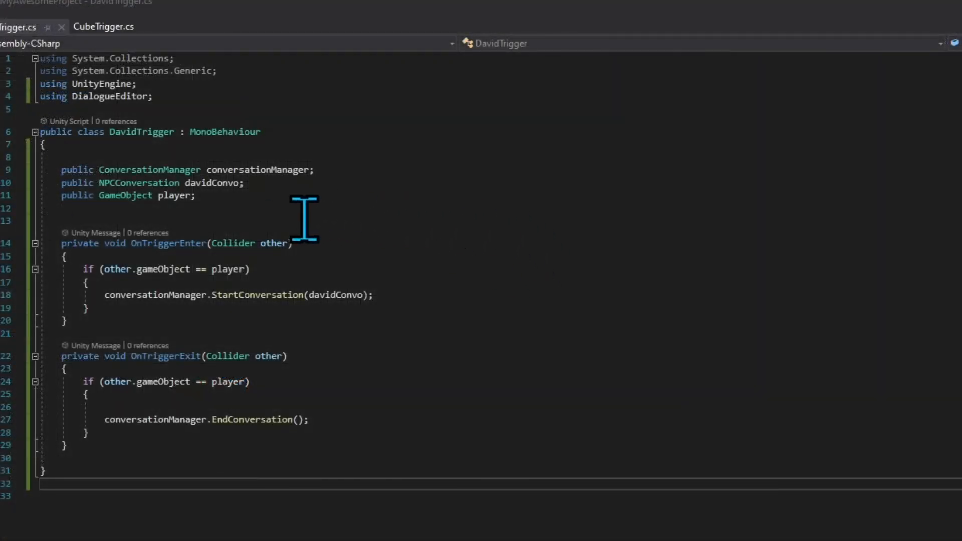
- Switch to Visual Studio and declare public Animator davidAnim; below the player field in the DavidTrigger script
click(290, 218)
click(305, 200)
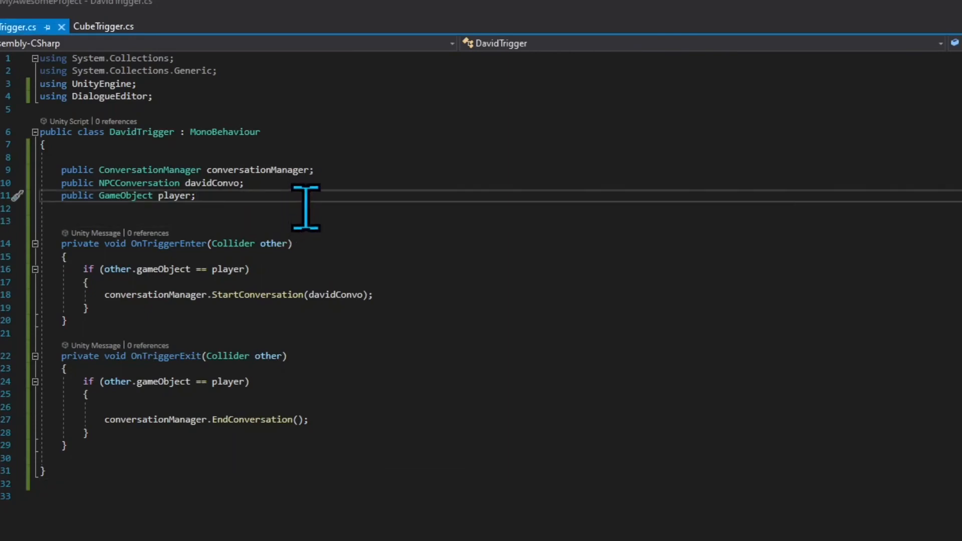
key(Return)
key(Return)
text(p)
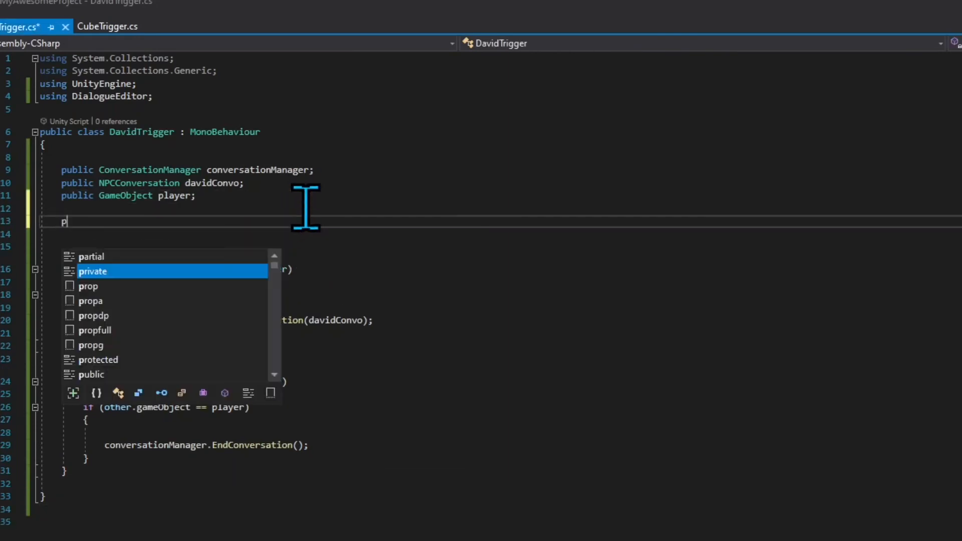
text(ublic)
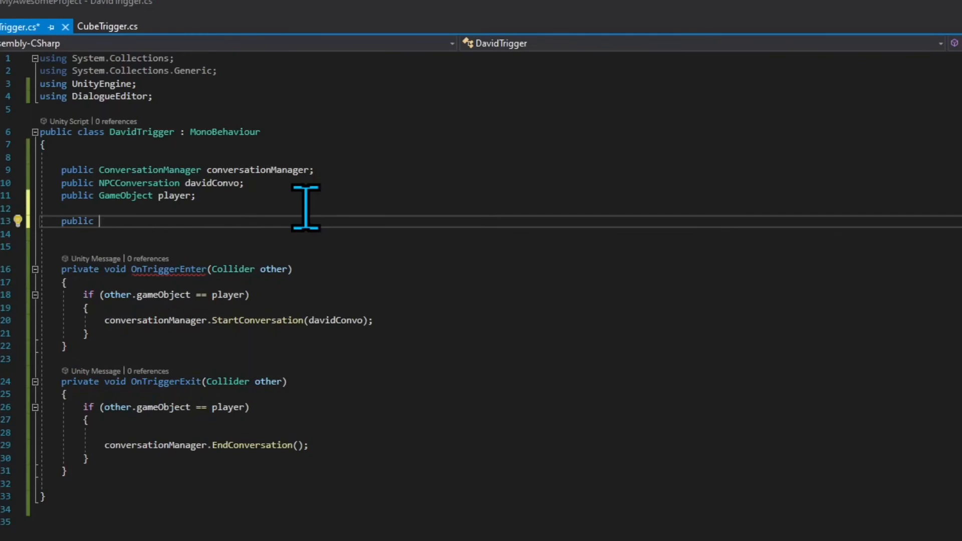
text( anim)
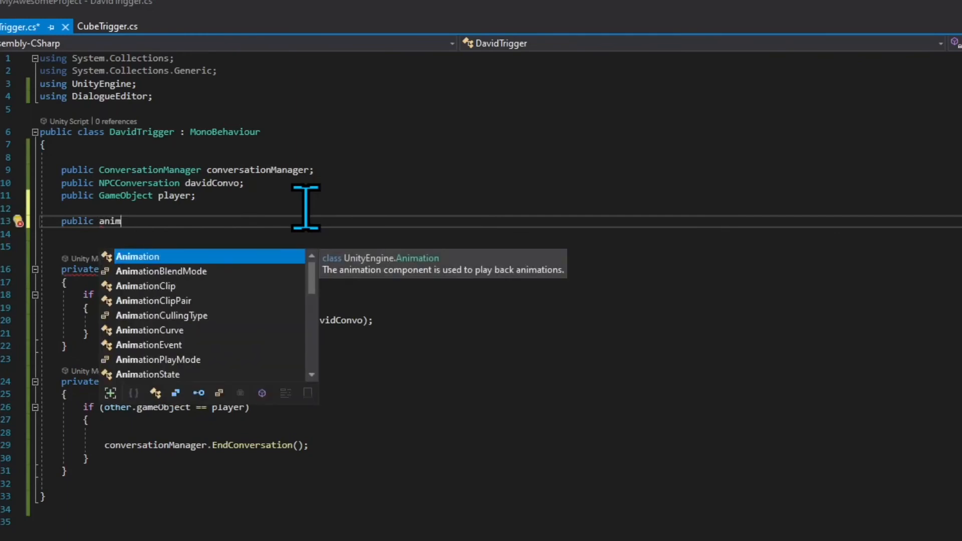
text(ator )
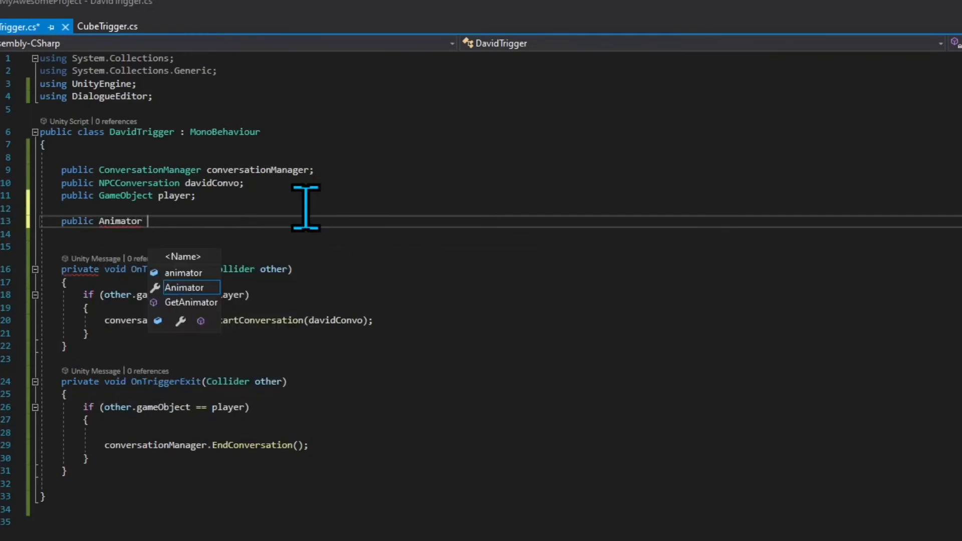
text(davidAn)
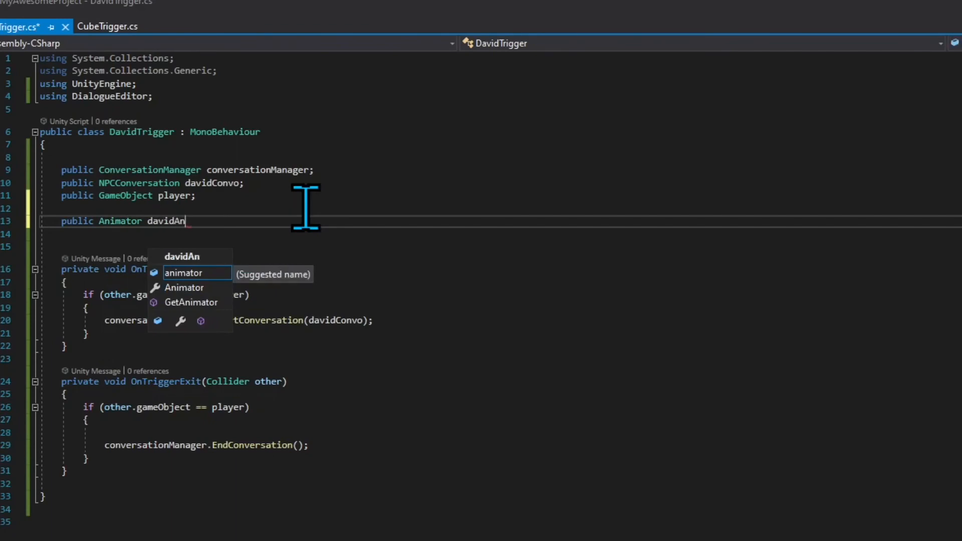
text(im;)
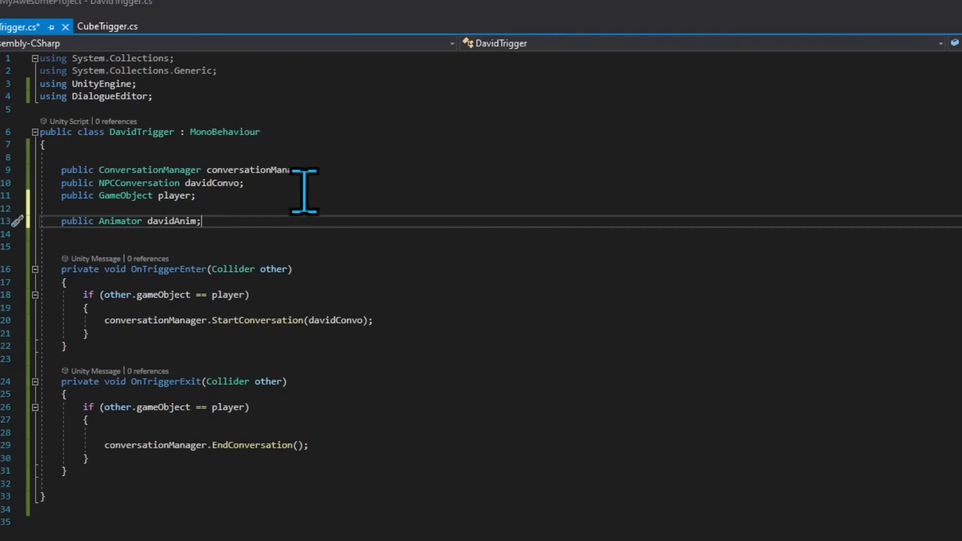
- Add davidAnim.Play("StandUp"); after the StartConversation call in OnTriggerEnter
click(397, 316)
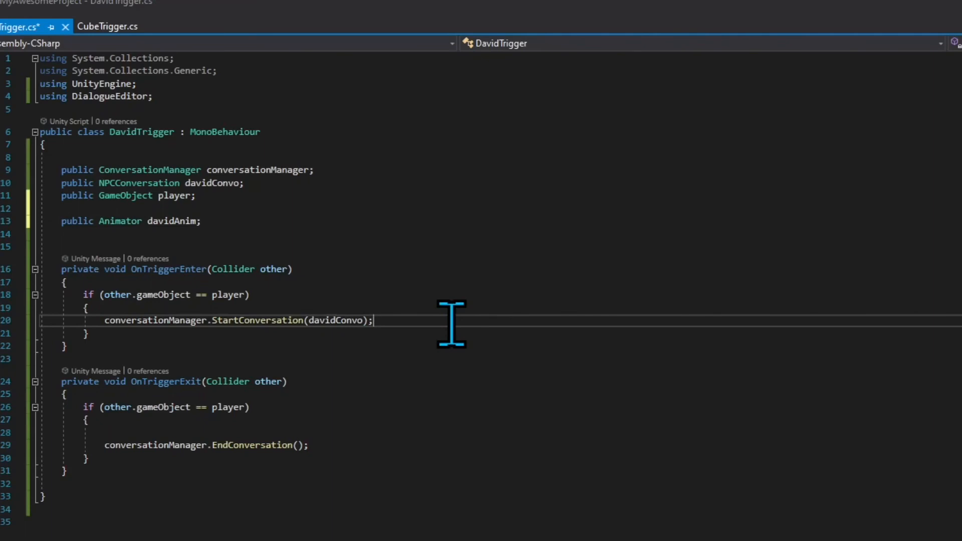
key(Return)
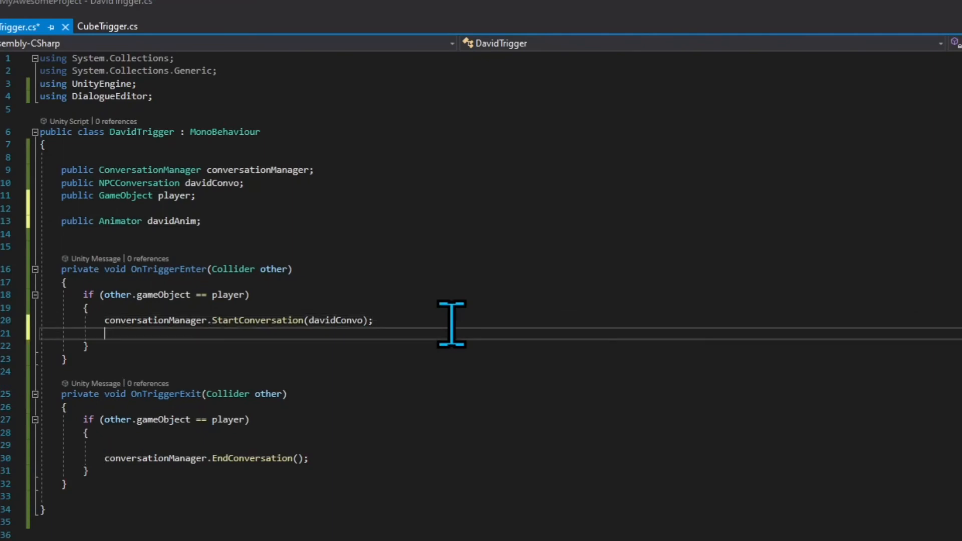
text(dav)
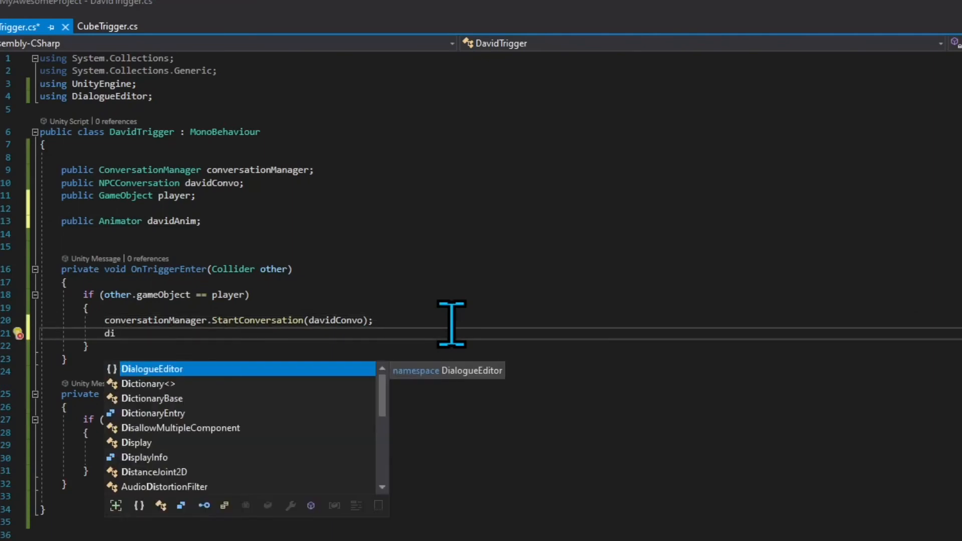
key(Tab)
text(.)
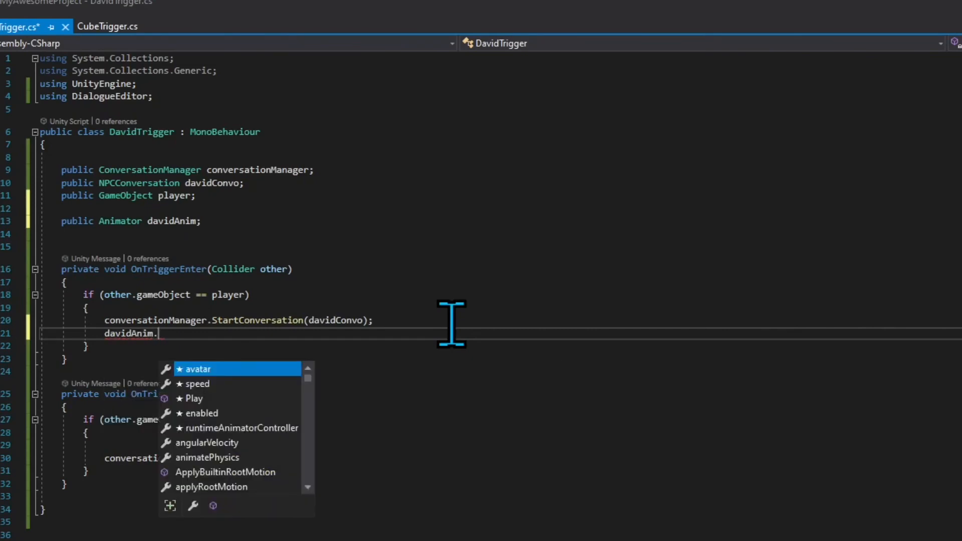
text(pla)
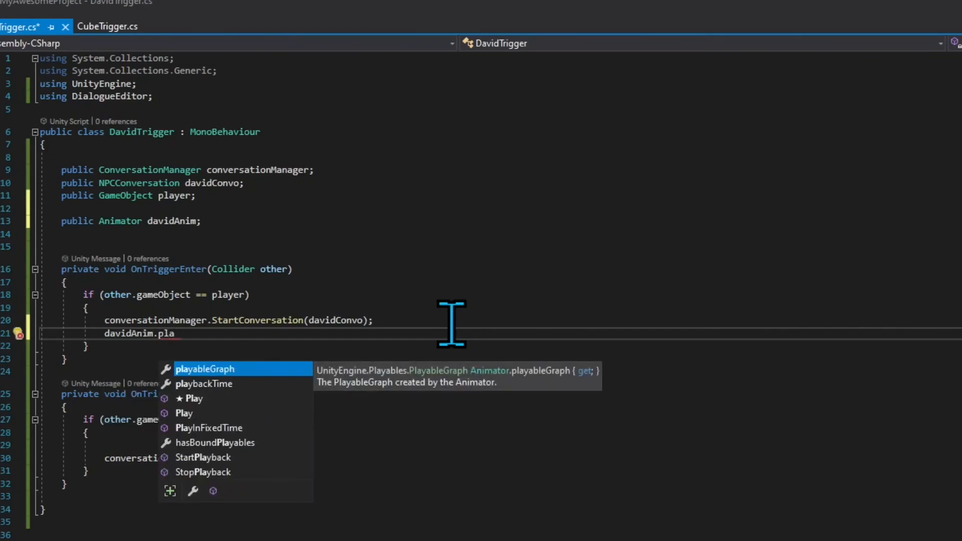
text(y)
key(Tab)
text(()
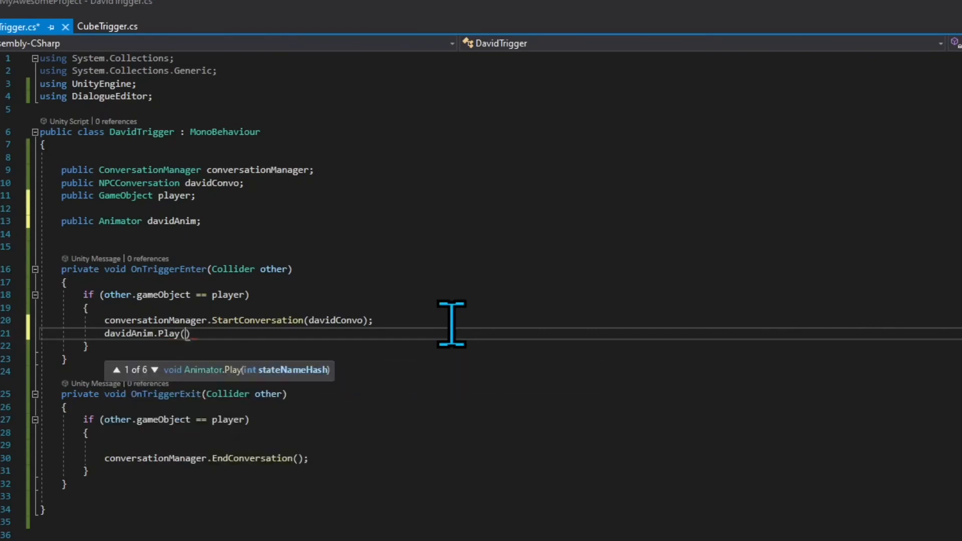
text(")
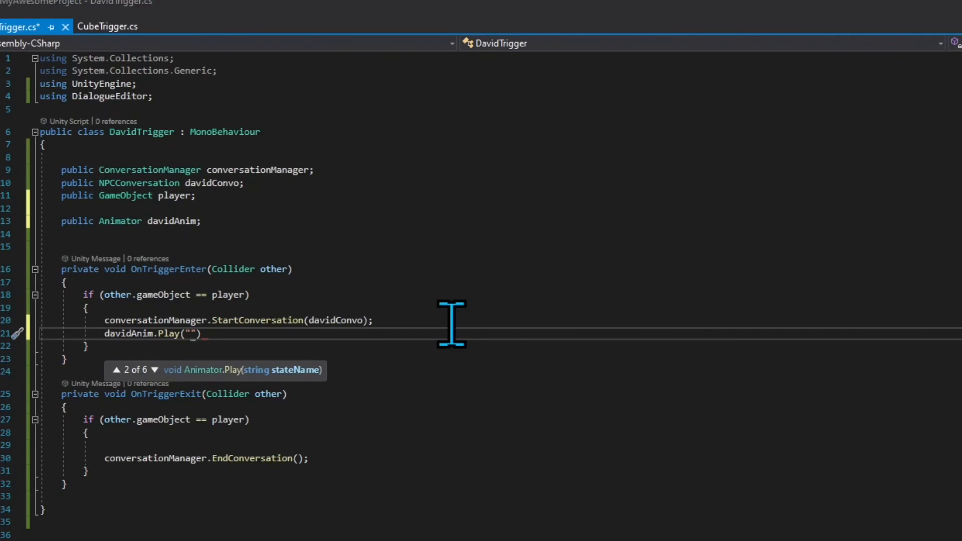
text(Standup)
key(BackSpace)
key(BackSpace)
text(Up"0))
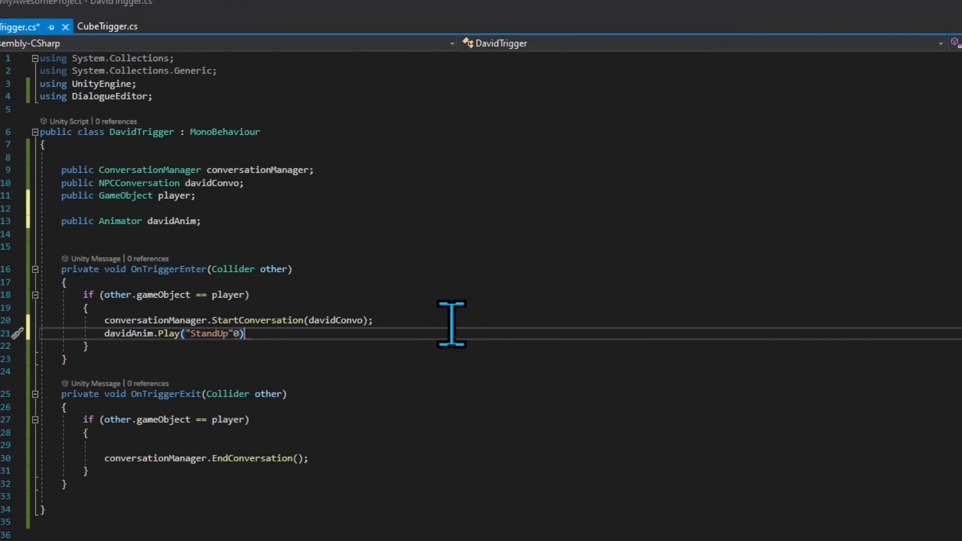
key(Left)
key(BackSpace)
key(Right)
text(;)
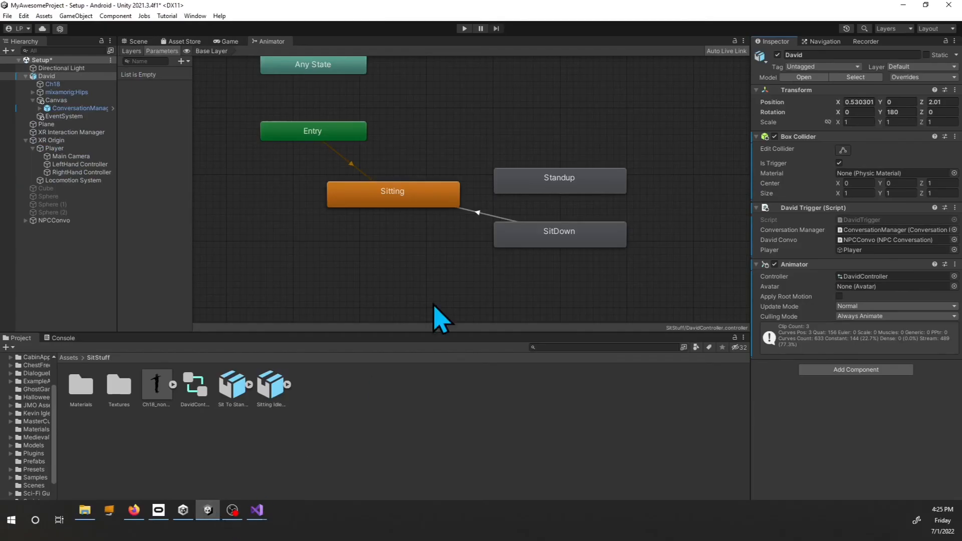
- In Unity, rename the Standup animator state to StandUp and save the scene
click(559, 186)
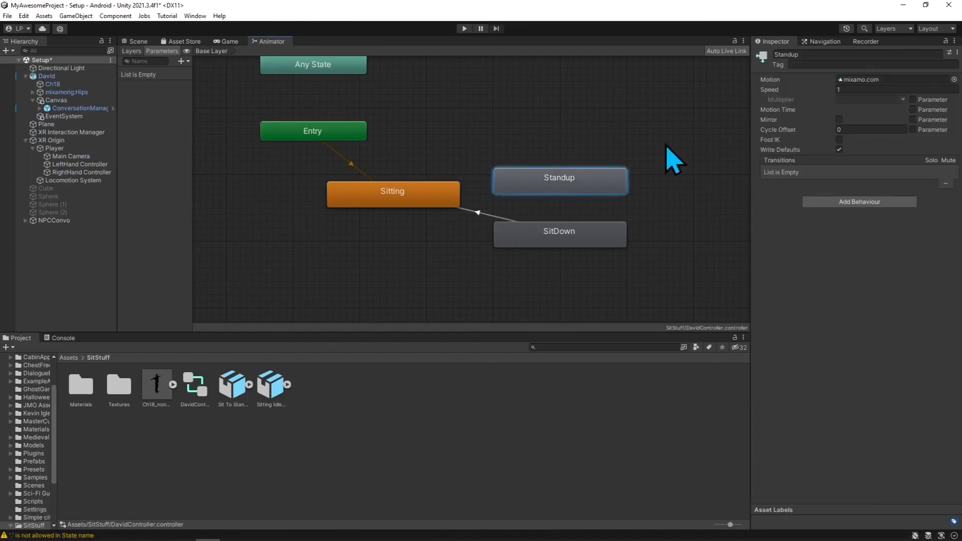
click(796, 54)
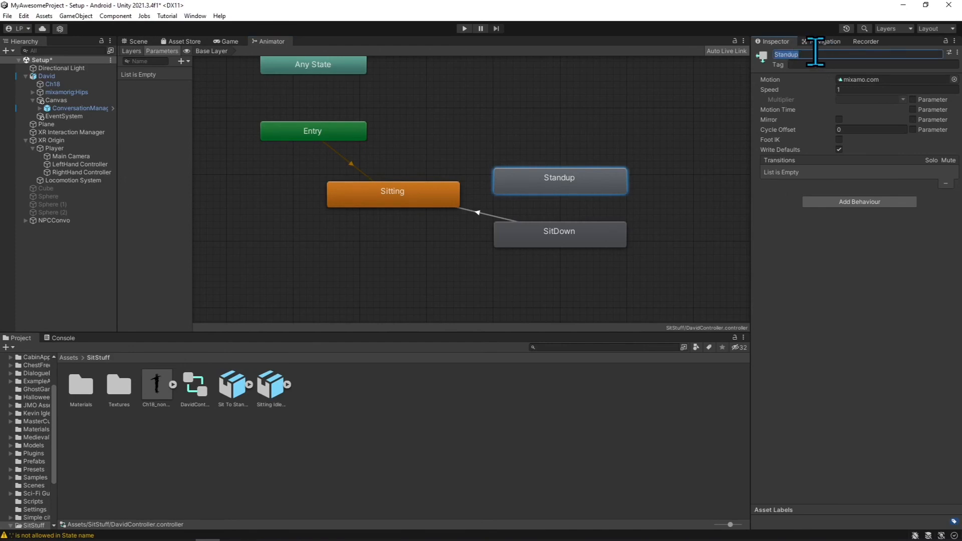
click(815, 52)
key(ctrl+s)
- Switch to Visual Studio, add davidAnim.Play("SitDown"); after the EndConversation call in OnTriggerExit, and save the DavidTrigger script
mouse_move(264, 511)
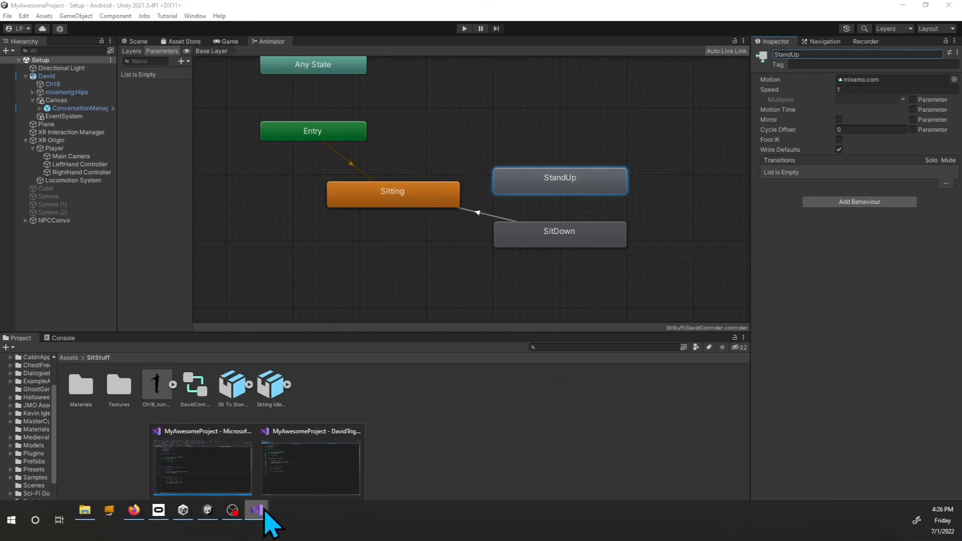
click(309, 461)
click(236, 304)
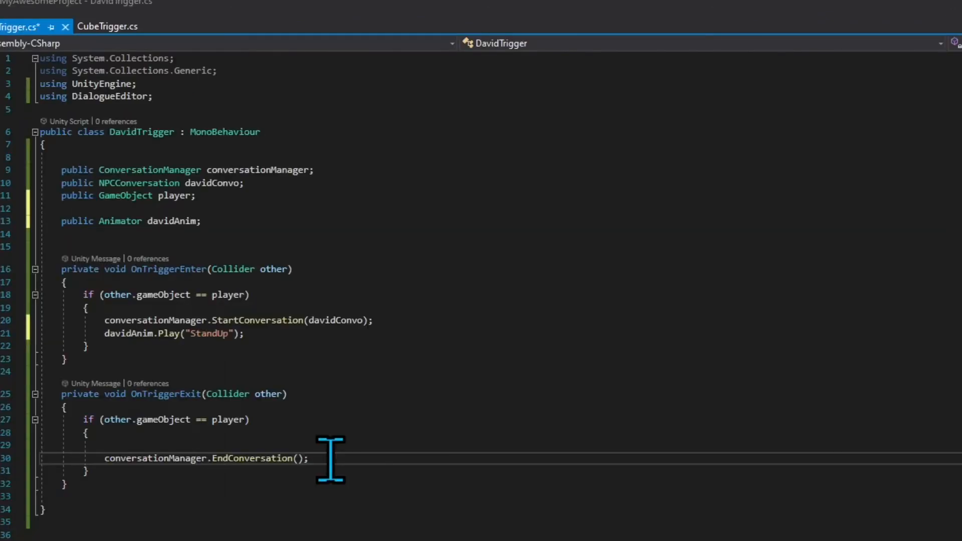
key(Return)
text(da)
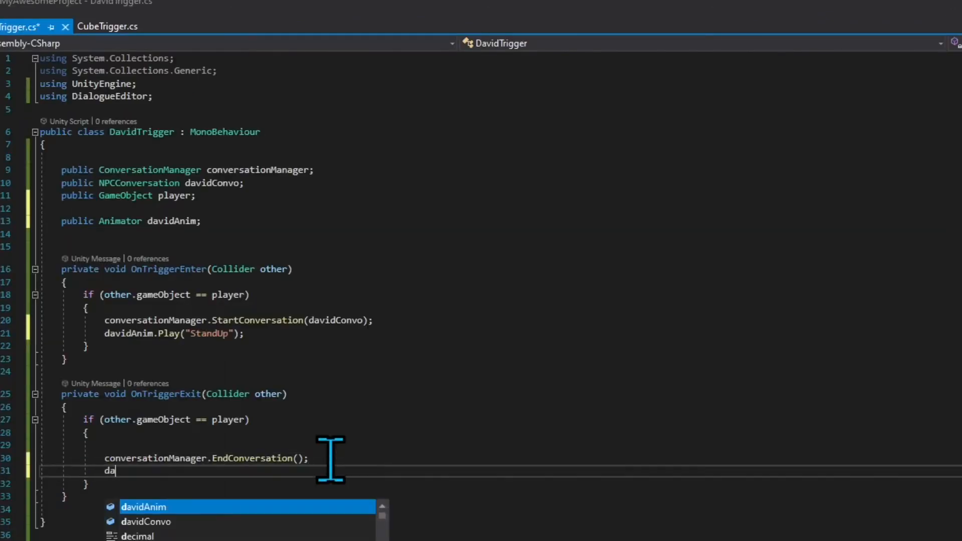
text(vid)
key(Tab)
text(.pl)
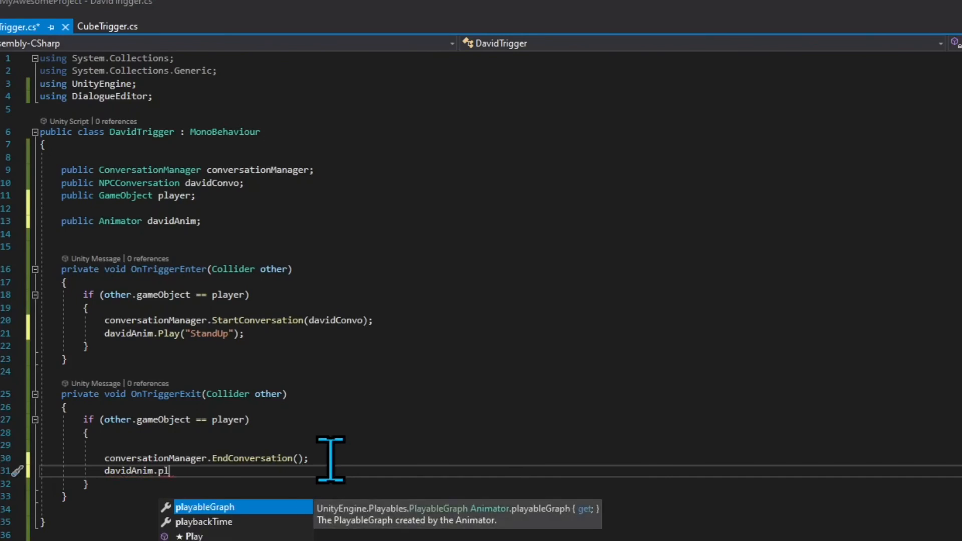
key(Escape)
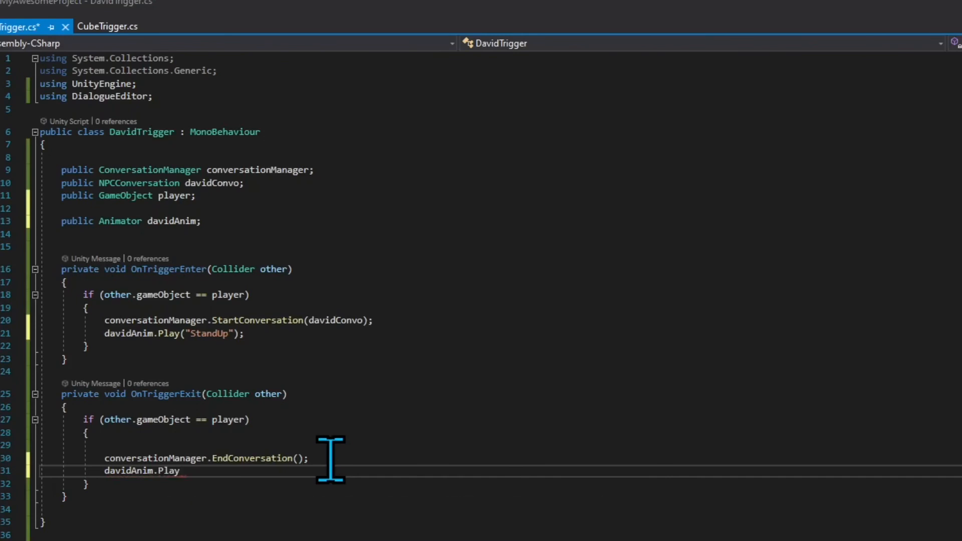
text("S)
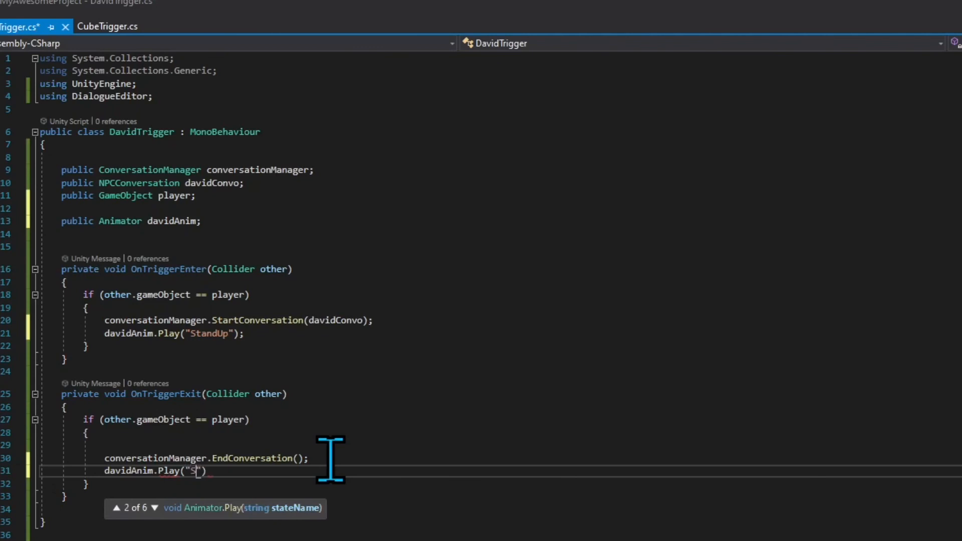
text(itDown"))
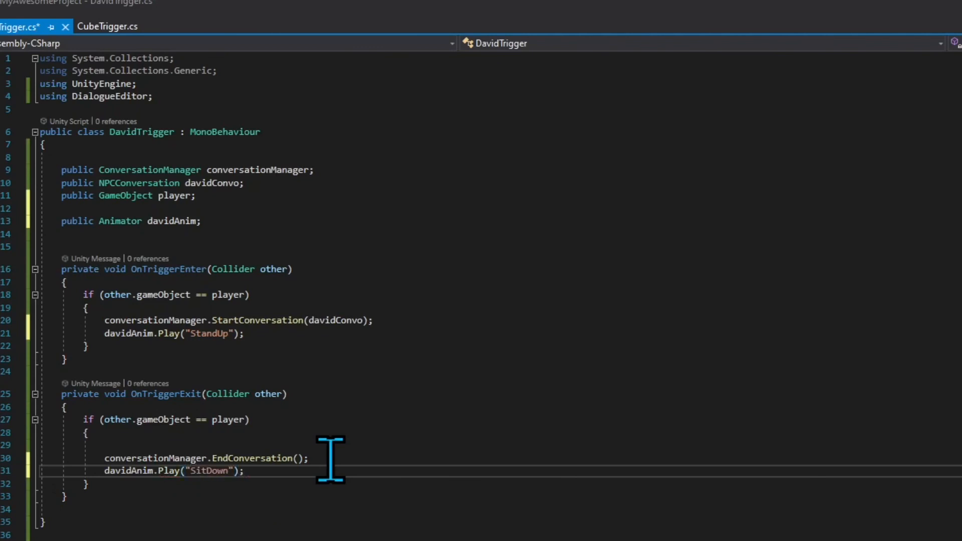
key(ctrl+s)
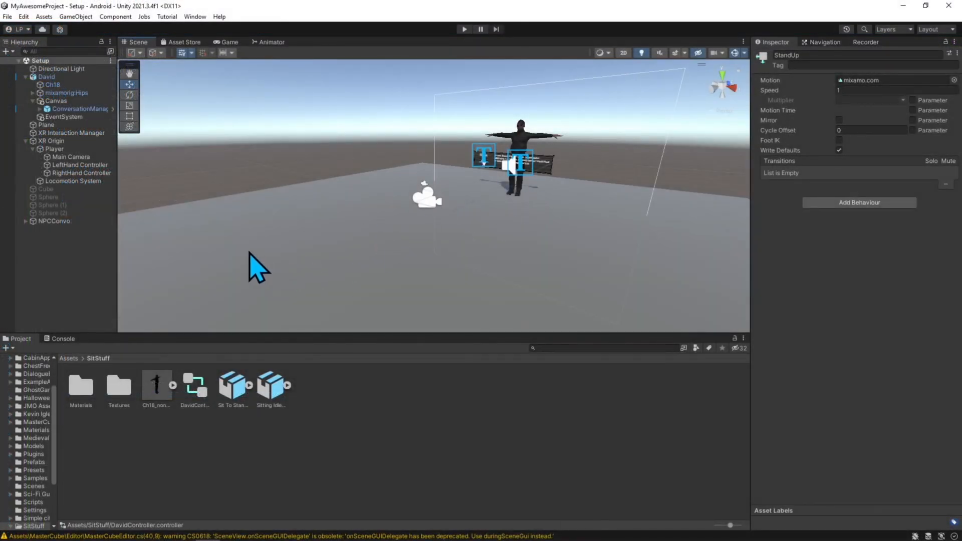
- In Unity, assign David's own Animator to the David Anim field of the David Trigger script, and test the scene in Play mode
click(47, 77)
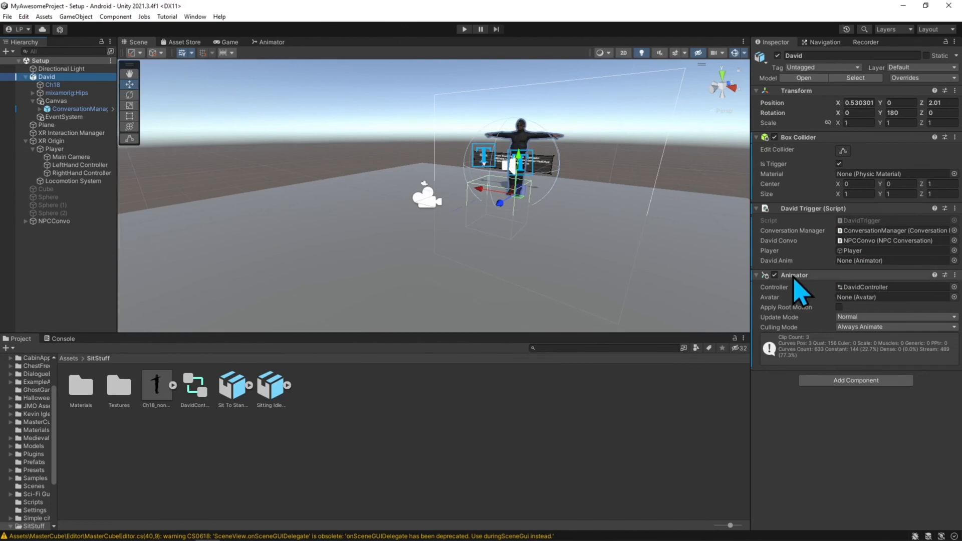
drag(796, 279, 849, 262)
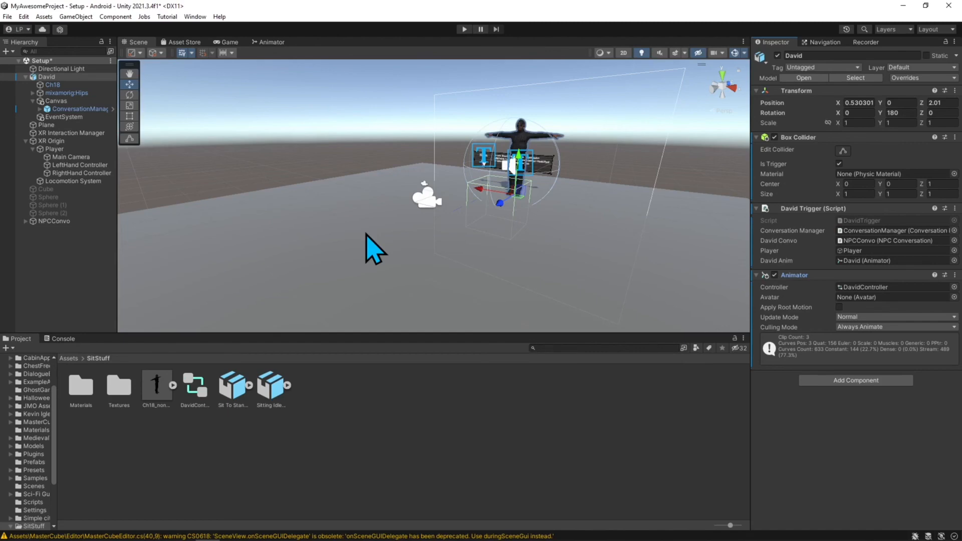
click(464, 29)
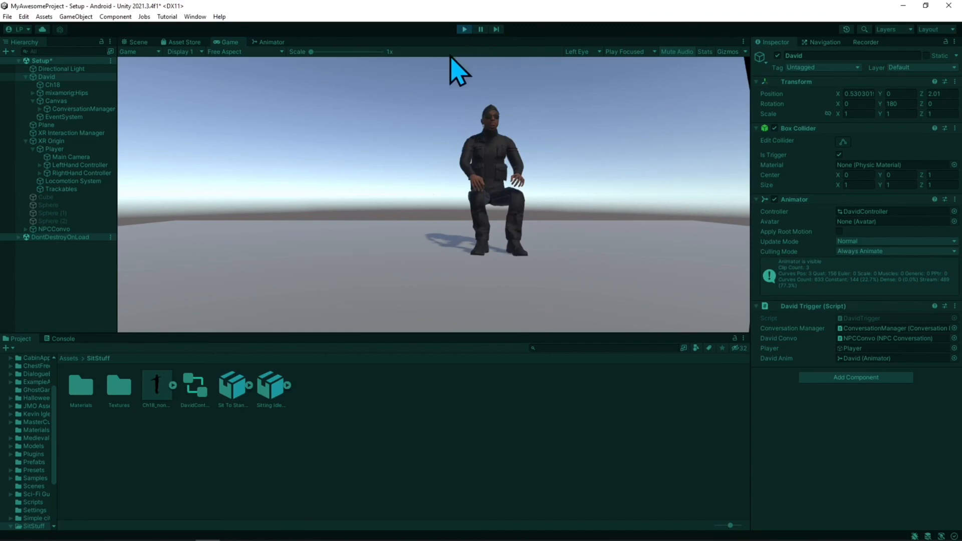
key(ctrl+p)
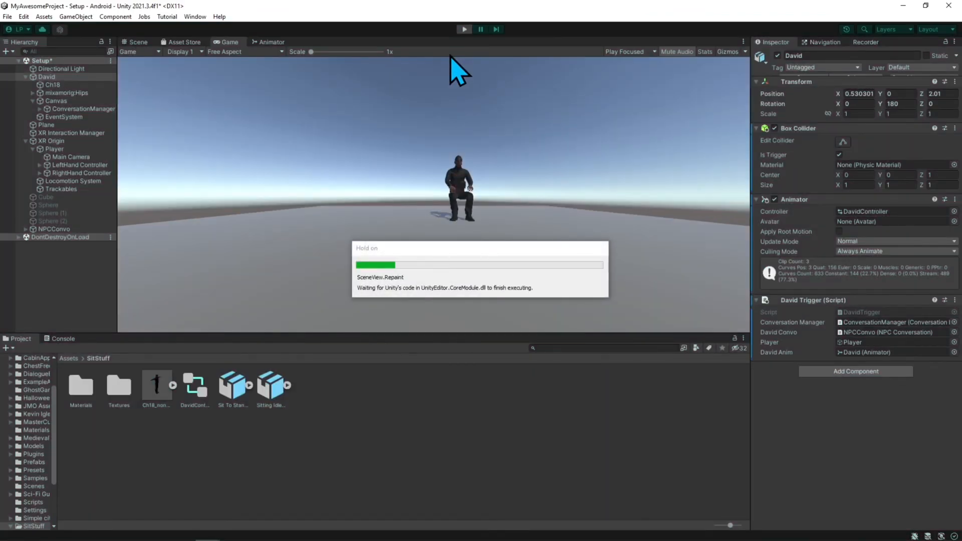
- Move the ConversationManager panel farther out in front of David, to a Z position of about 0.825
click(68, 109)
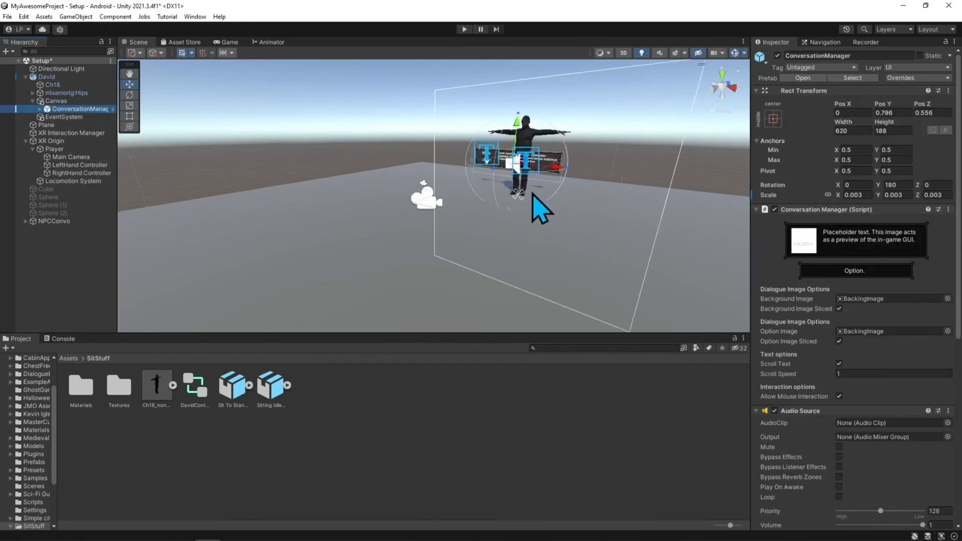
scroll(532, 194, up, 3)
middle_drag(533, 191, 426, 199)
scroll(426, 196, up, 2)
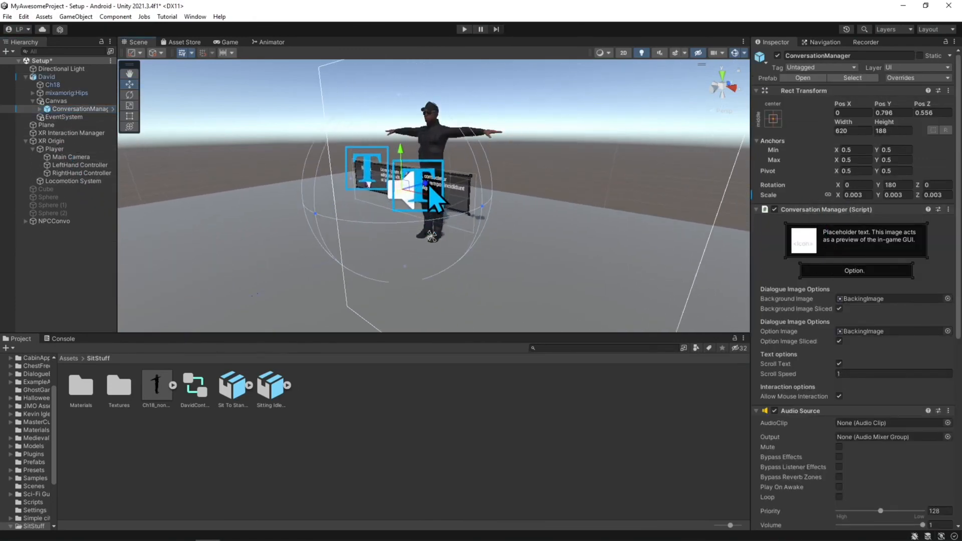
drag(428, 191, 431, 198)
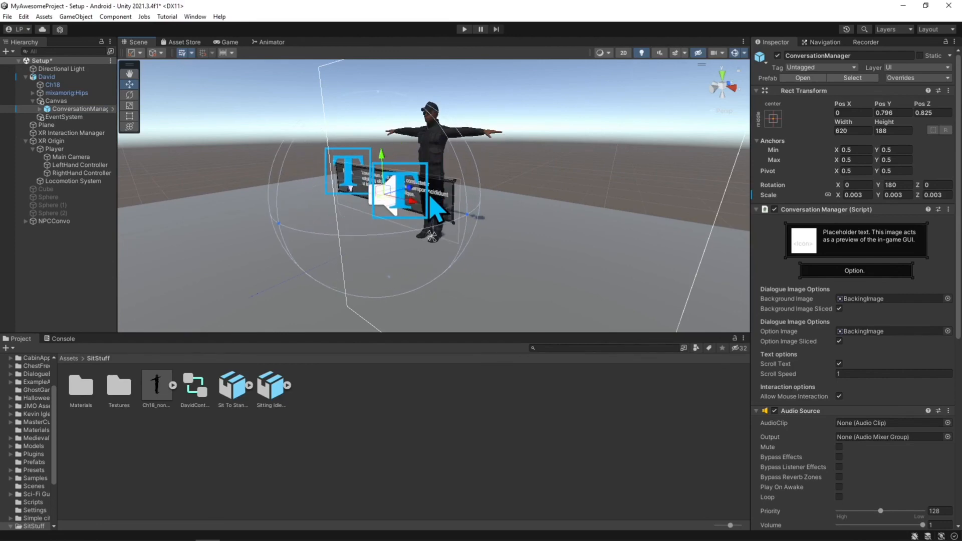